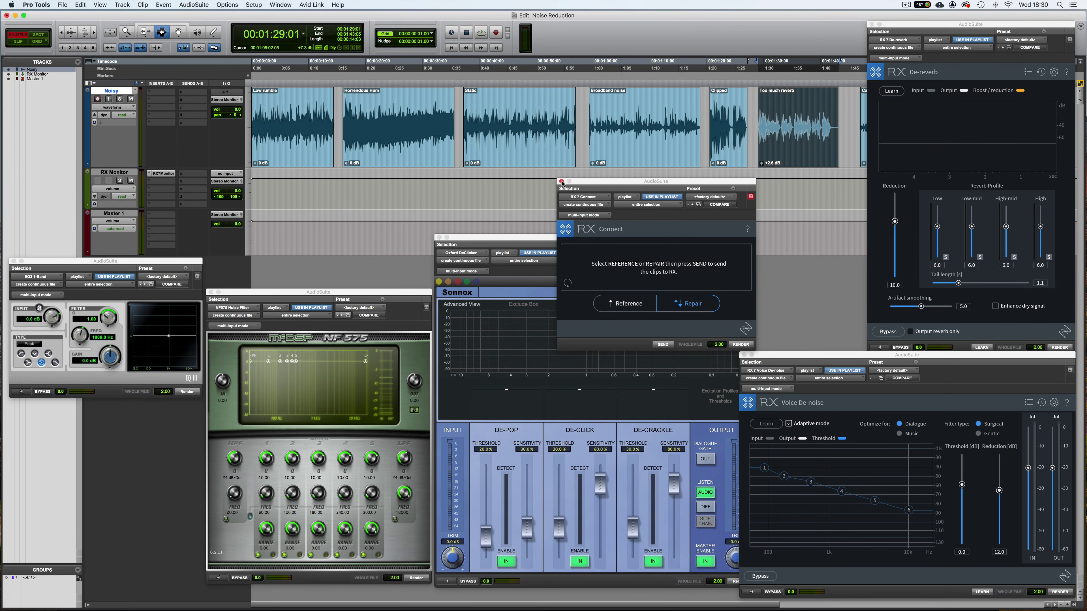
Clear RX 7 Connect and the other open AudioSuite plug-in windows from view and return to the session start
click(561, 182)
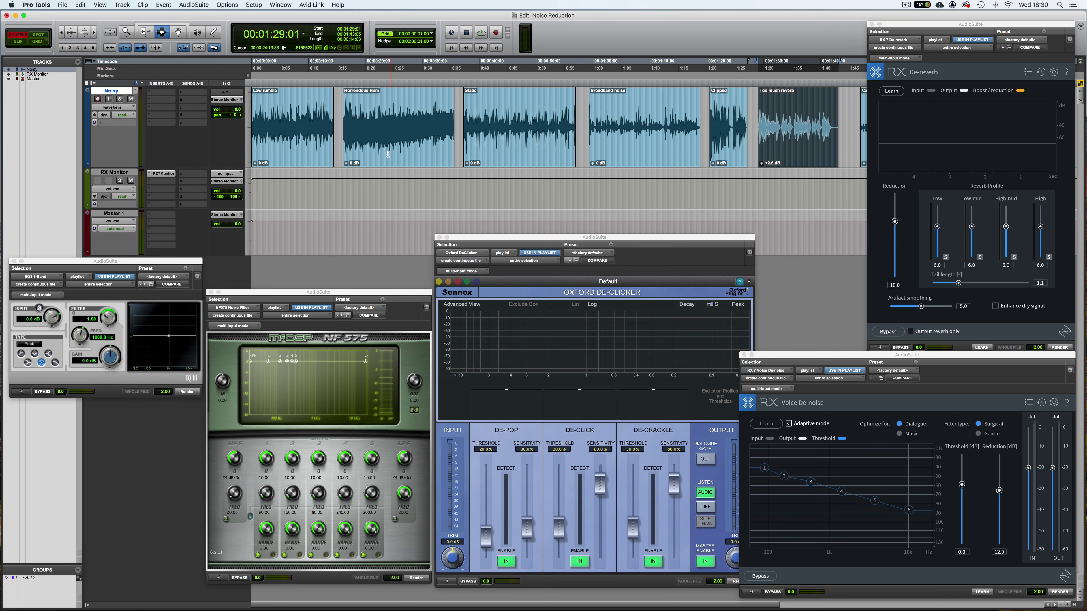
key(ctrl+alt+super+w)
key(Return)
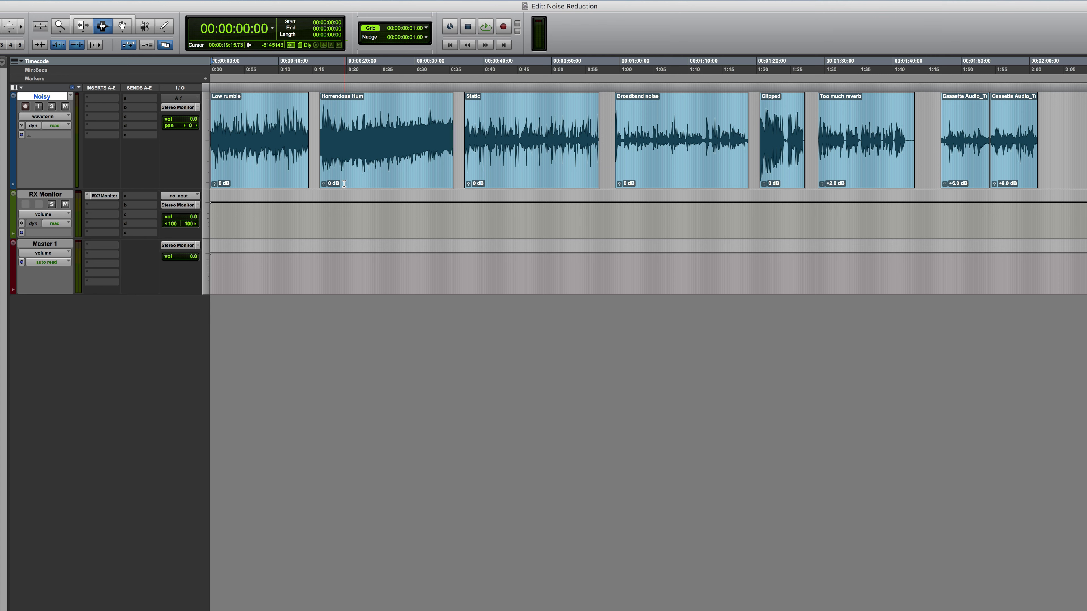
Duplicate the Noisy track's current playlist and name the copy "Cleaned Up"
click(68, 97)
click(96, 56)
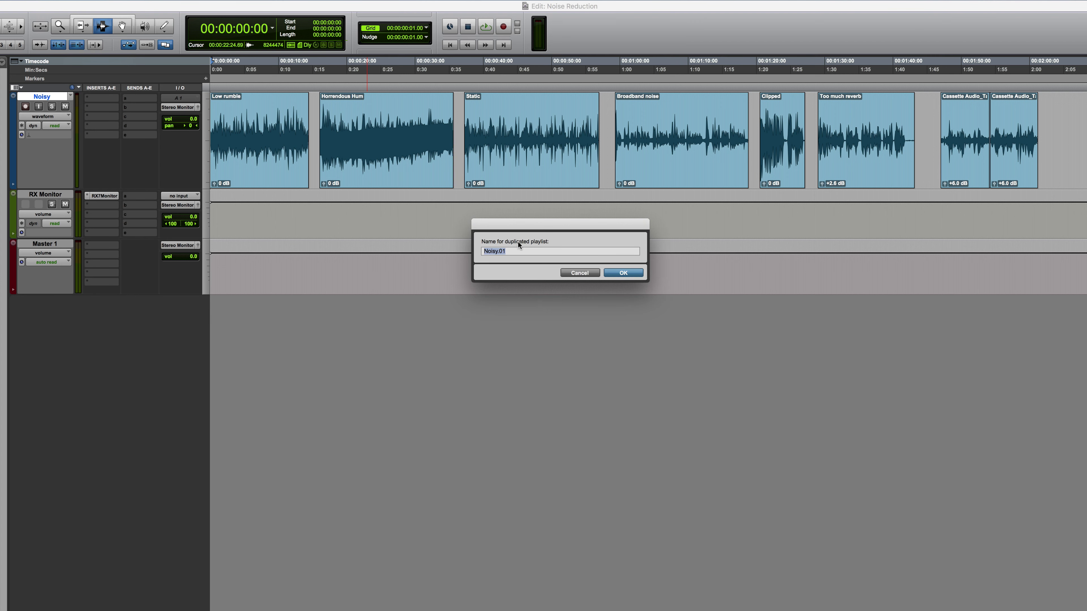
text(Cleaned Up)
key(Return)
Switch the track back and forth between the Cleaned Up and Noisy playlists, finishing on Noisy
click(290, 86)
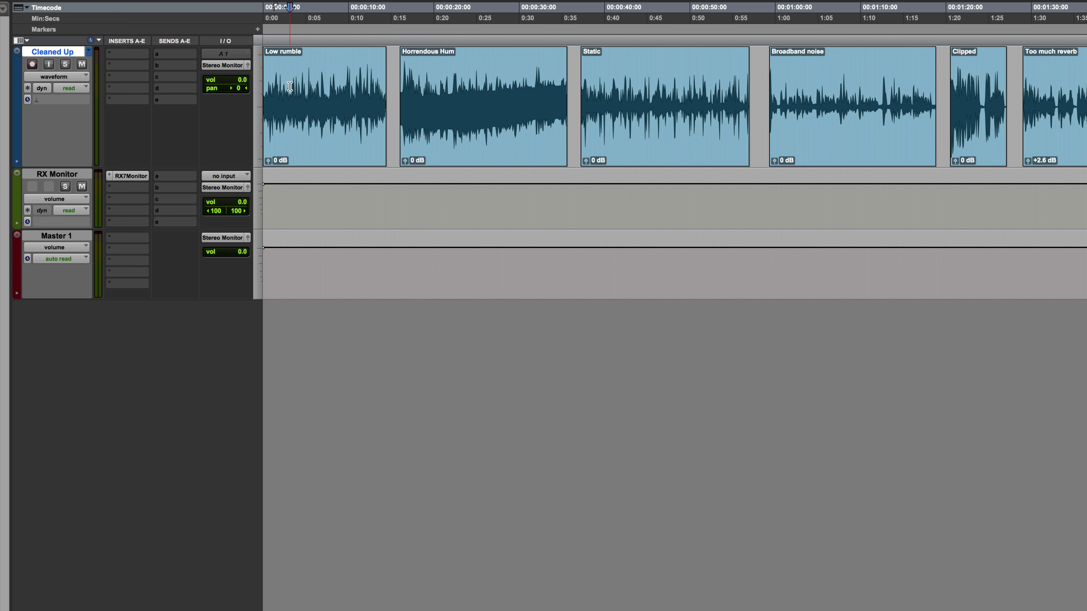
key(ctrl+Left)
key(ctrl+Right)
key(ctrl+Left)
key(ctrl+Right)
key(ctrl+Left)
scroll(246, 89, right, 5)
scroll(247, 88, left, 5)
Select the Low rumble clip and play it to hear the noise
double_click(312, 144)
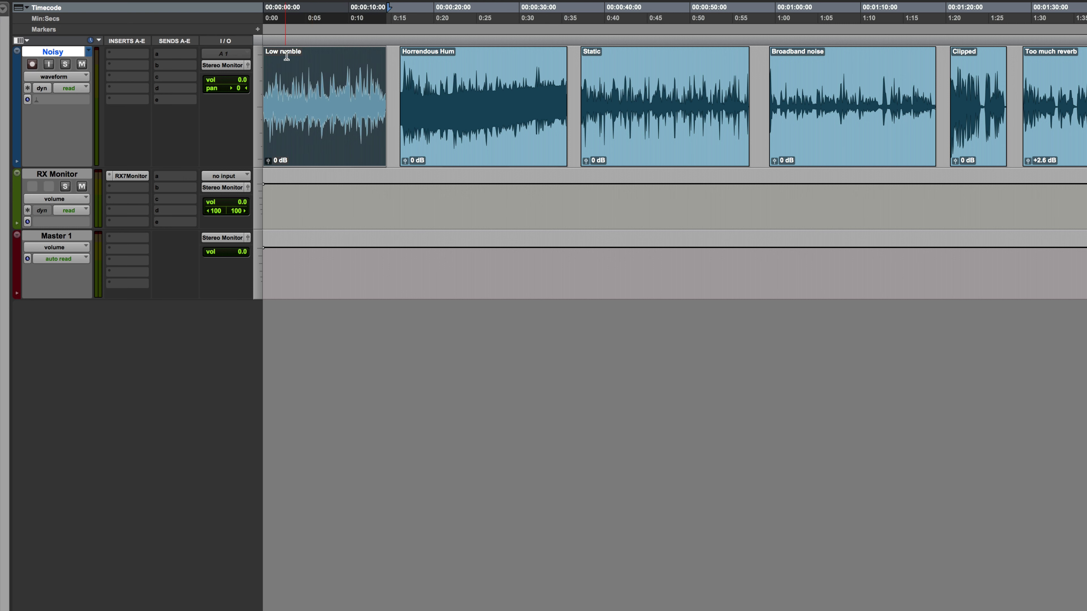
key(space)
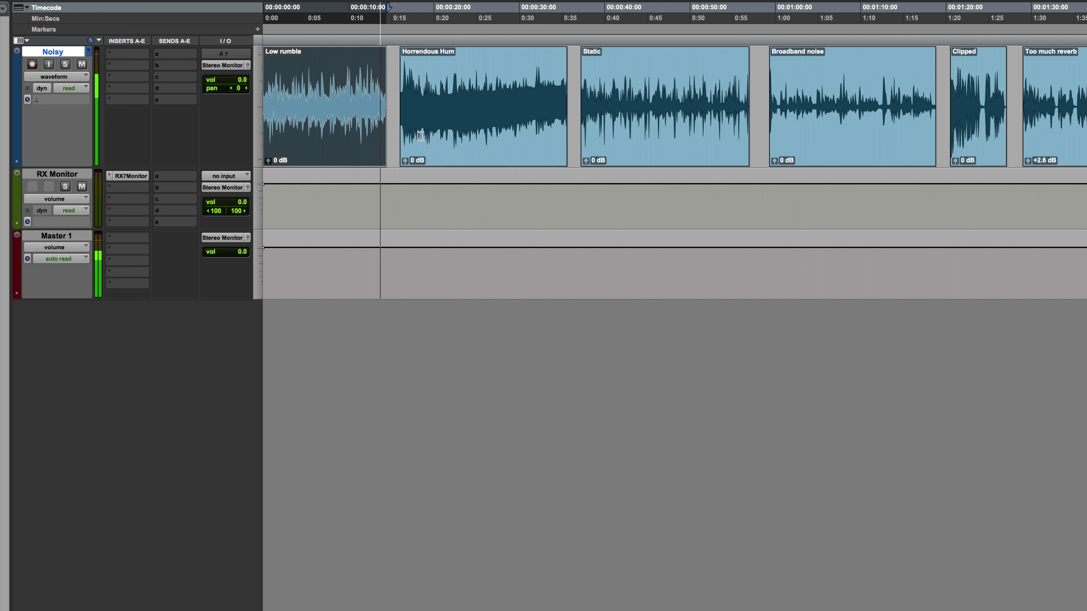
key(space)
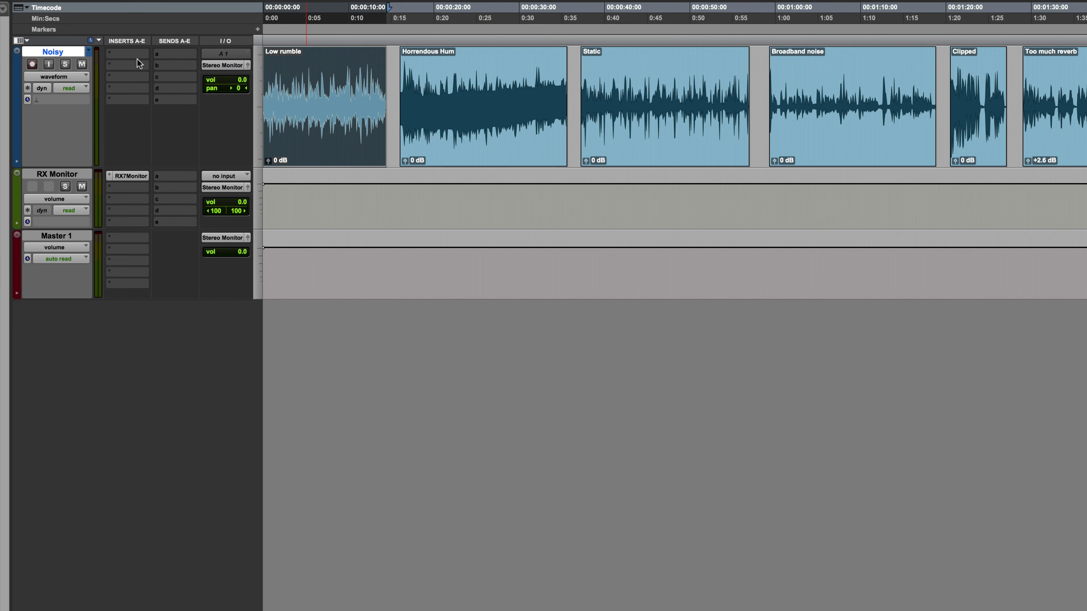
Examine the Low rumble clip's waveform up close, return to the session start and restore the overview of all clips
click(110, 50)
click(547, 306)
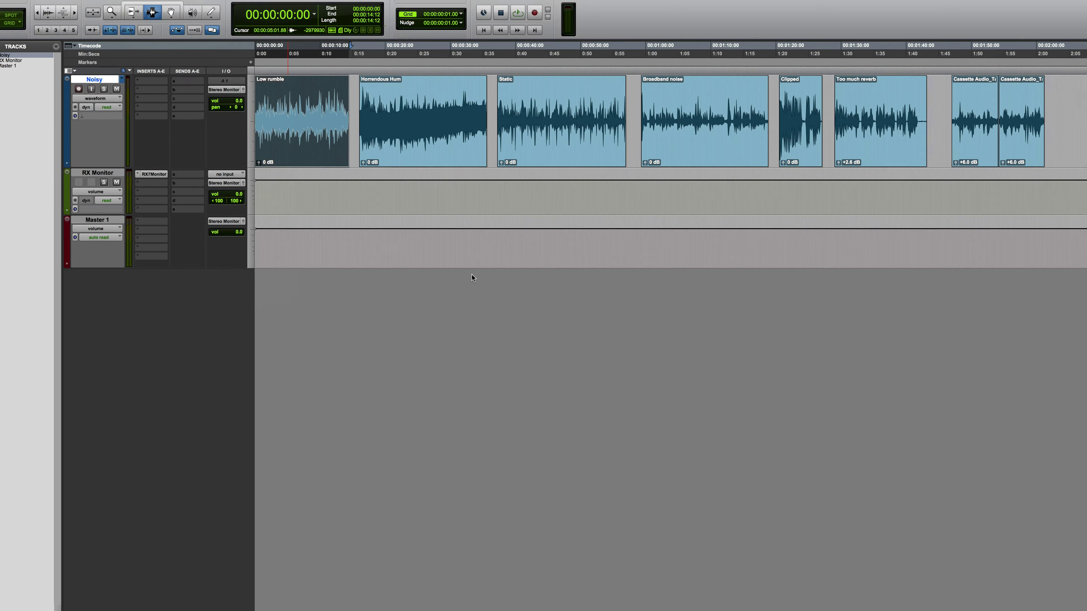
key(alt+f)
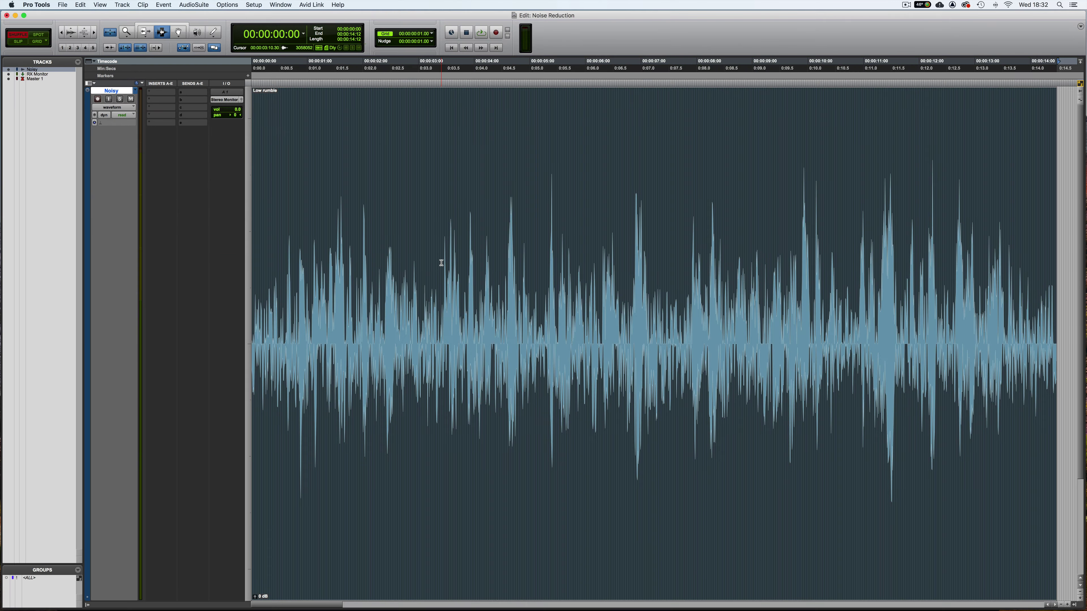
click(457, 320)
key(super+bracketright)
key(super+bracketright)
key(super+bracketright)
key(super+bracketright)
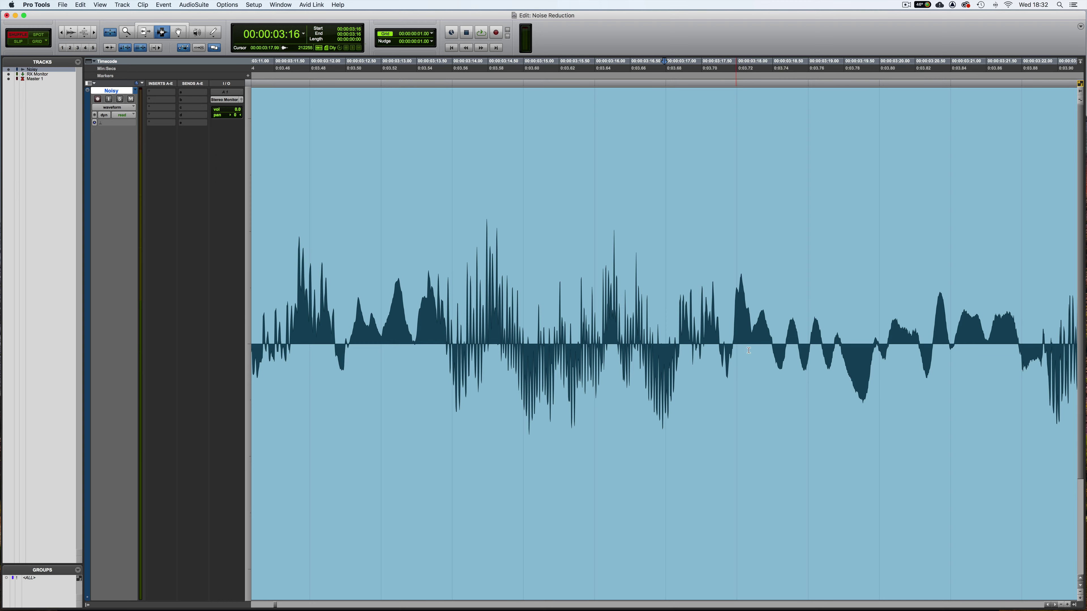
key(super+bracketleft)
key(super+bracketleft)
key(super+bracketleft)
key(Return)
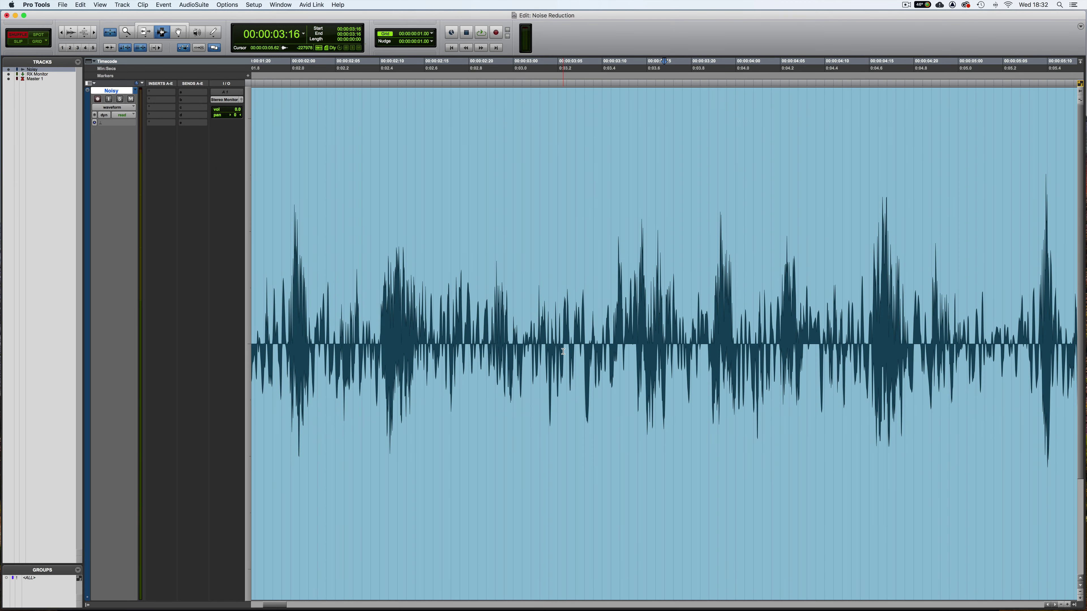
key(super+bracketleft)
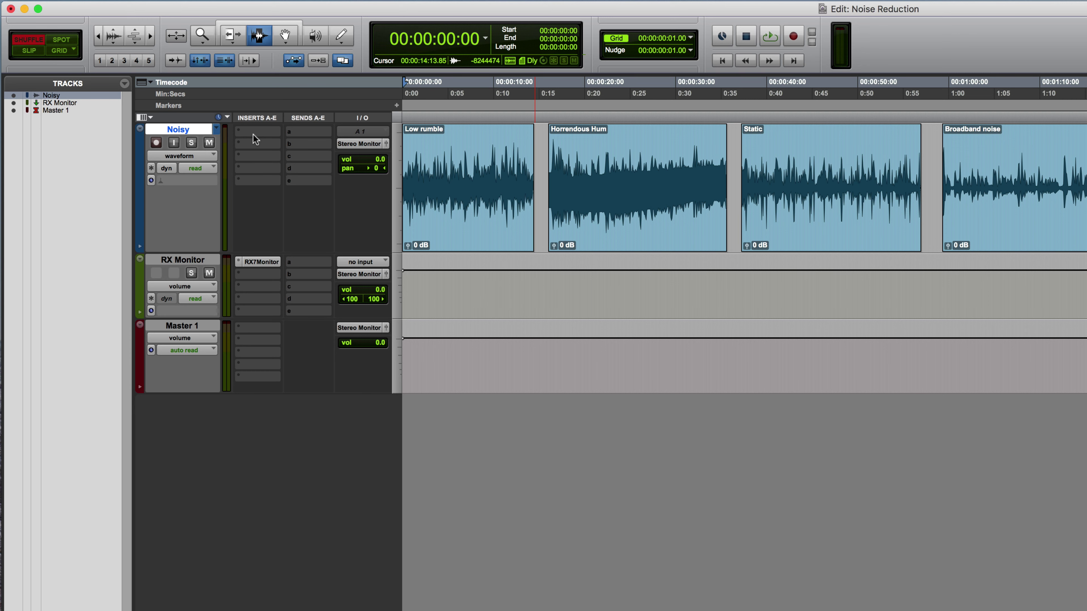
Insert the mono EQ3 1-Band plug-in on the Noisy track's first insert and reposition its window below the tracks
click(241, 132)
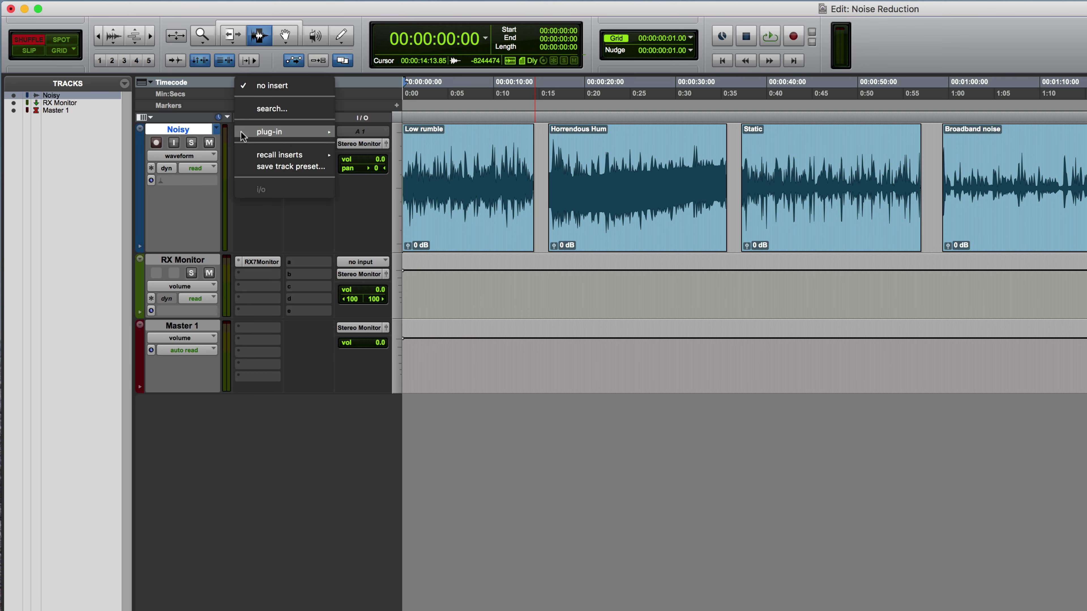
mouse_move(286, 132)
mouse_move(376, 134)
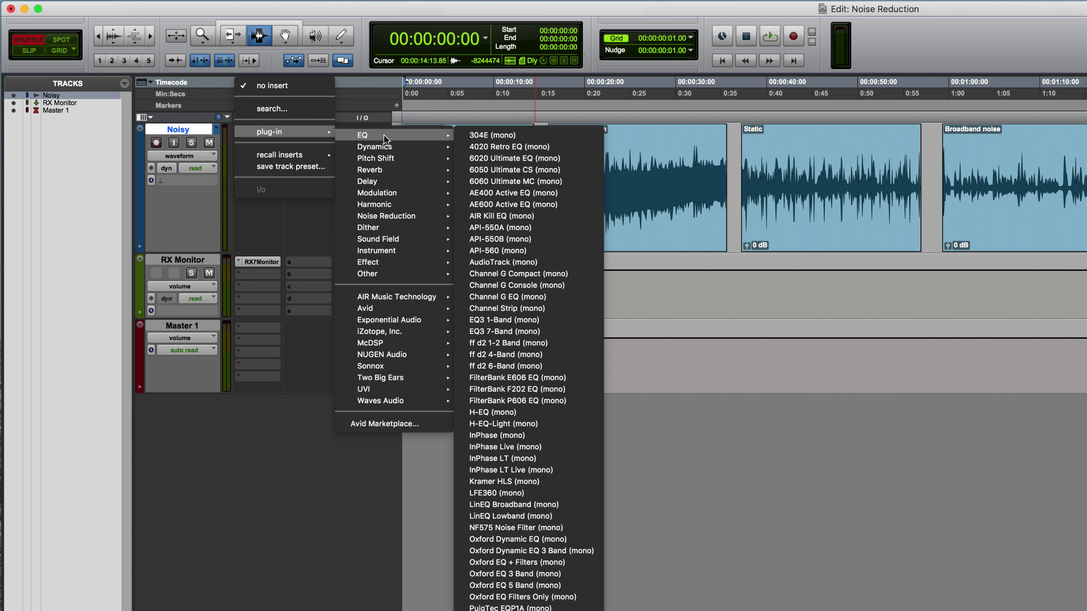
click(515, 322)
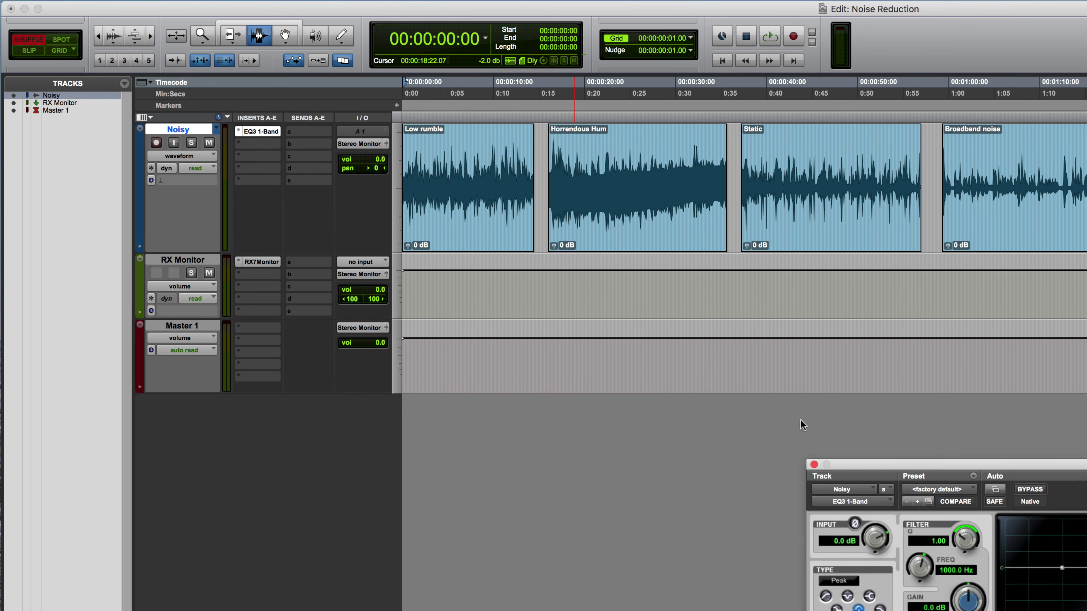
drag(941, 510, 755, 404)
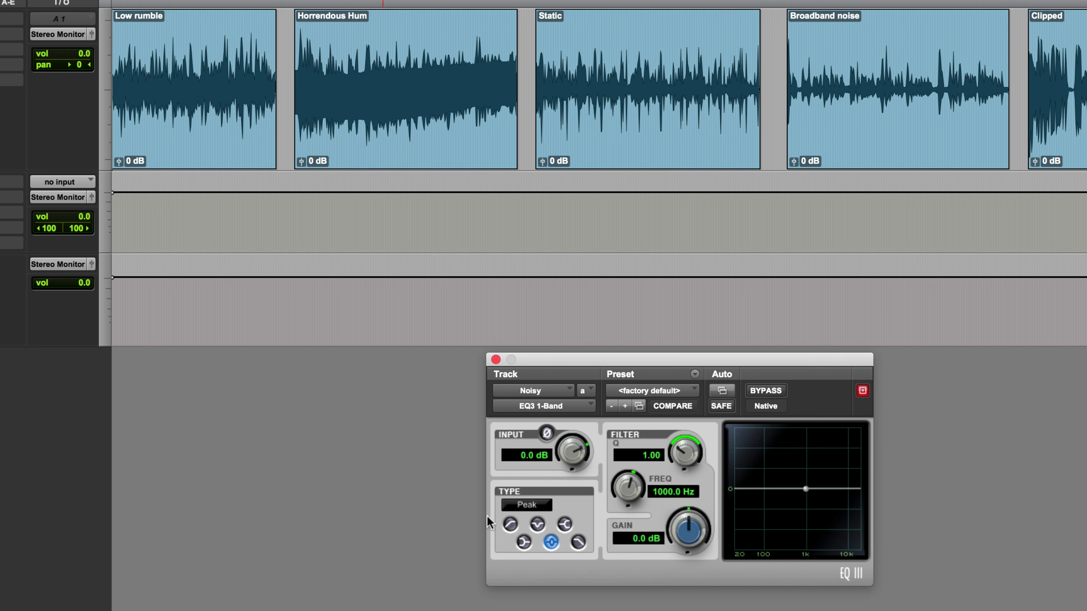
Set the EQ3 1-Band to a high-pass filter with a frequency of 100 Hz
click(577, 542)
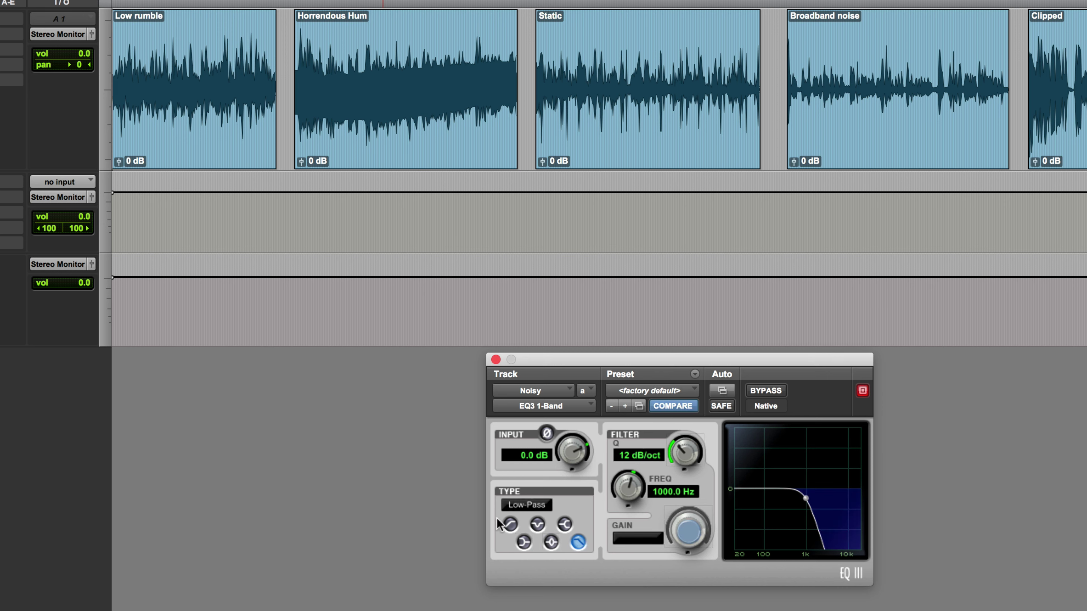
click(509, 524)
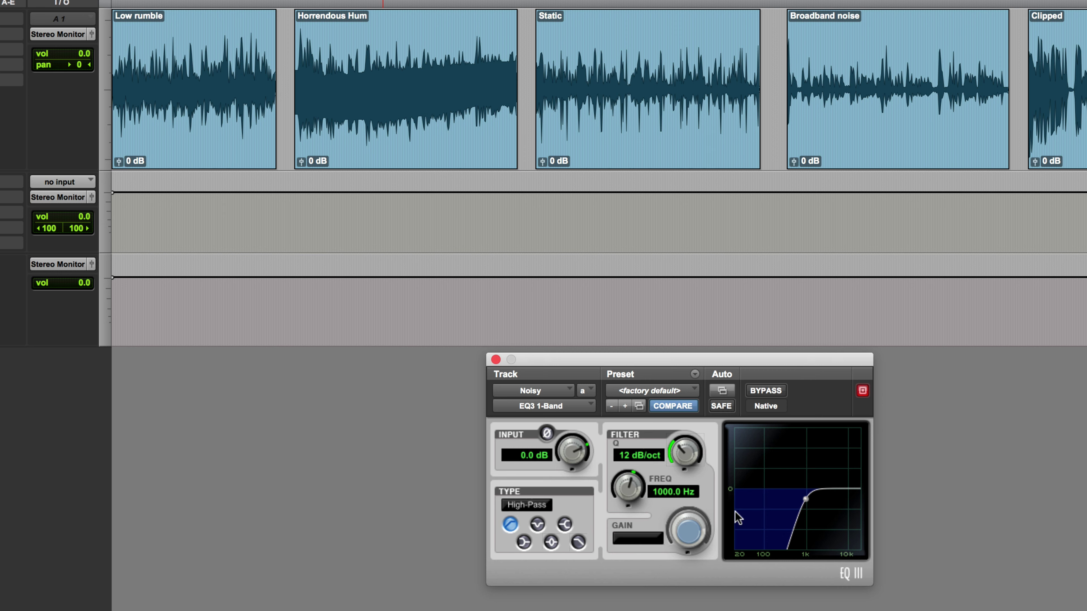
key(space)
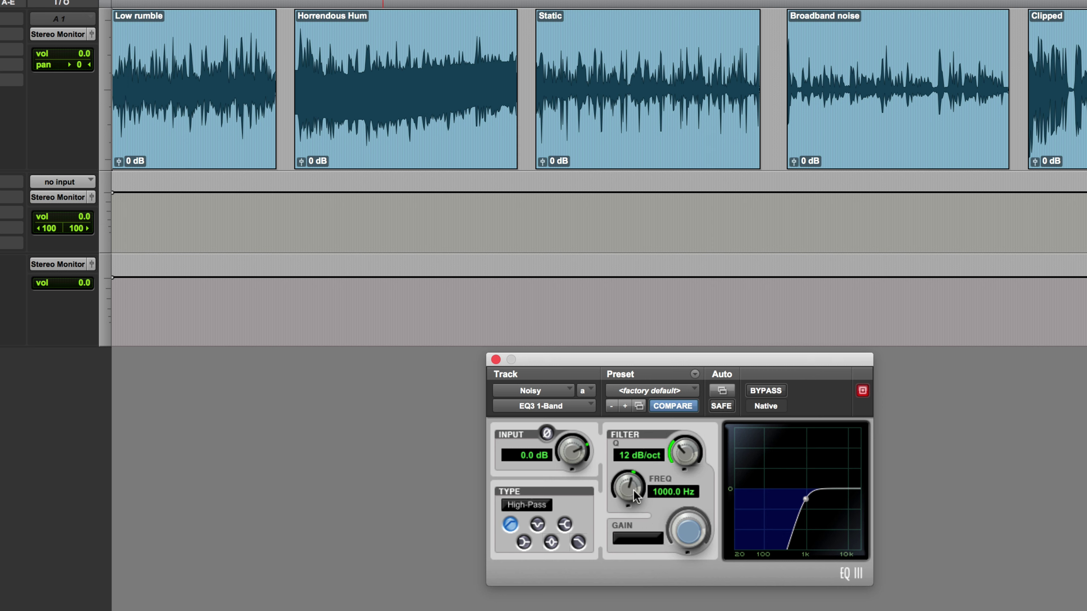
click(694, 491)
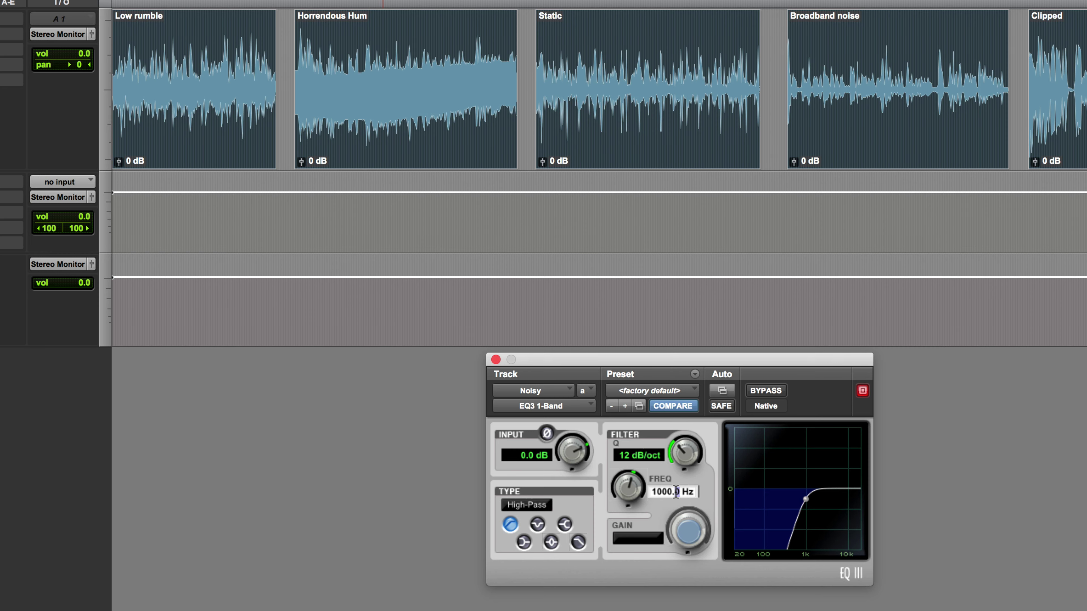
double_click(675, 491)
text(100)
key(Return)
Play from the middle of the Low rumble clip to audition the 100 Hz high-pass filter
click(204, 72)
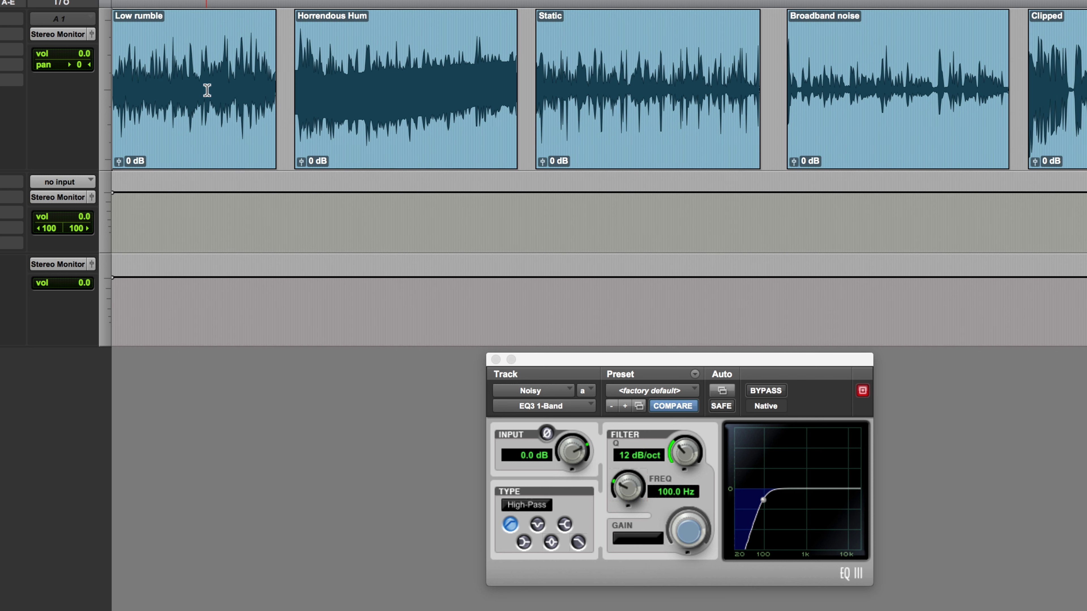
key(space)
key(space)
Compare gentler filter slopes and set the high-pass slope to 24 dB/oct
click(668, 468)
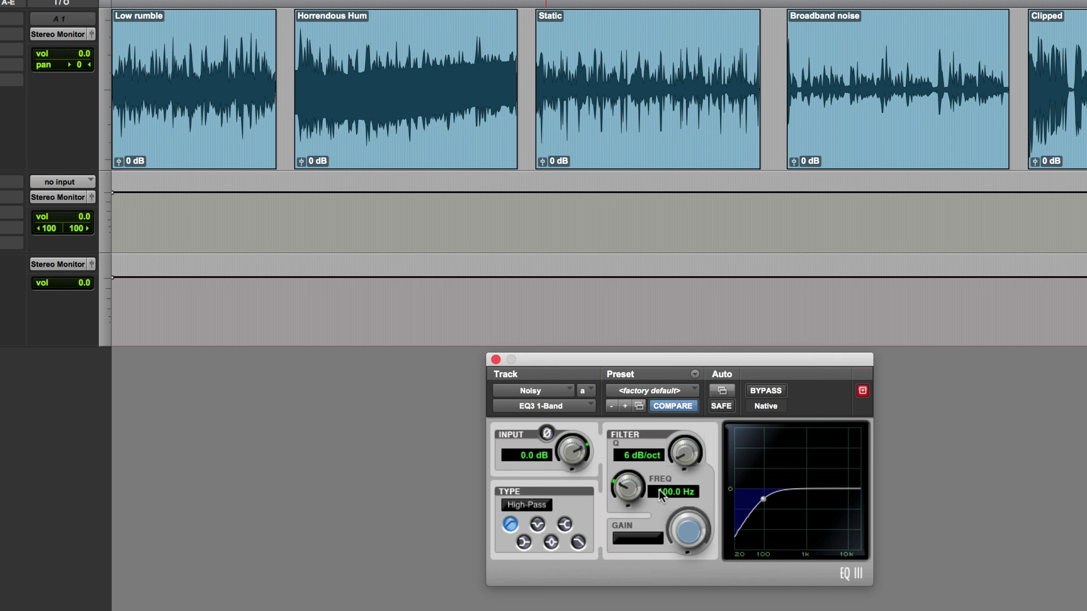
mouse_move(670, 443)
mouse_down()
mouse_move(682, 394)
mouse_move(624, 456)
mouse_move(662, 454)
mouse_up()
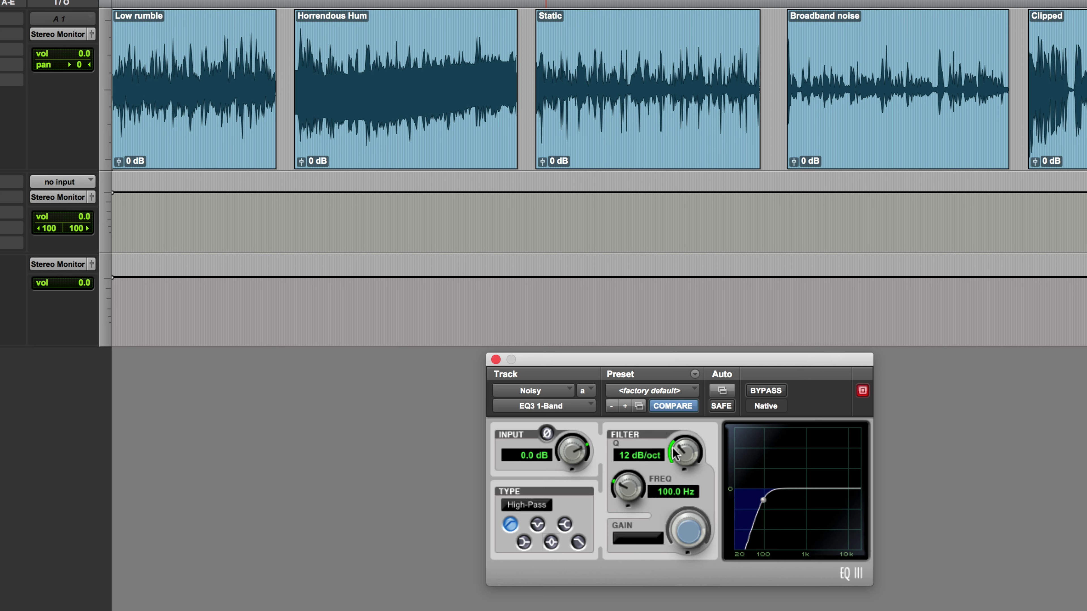
drag(673, 458, 700, 351)
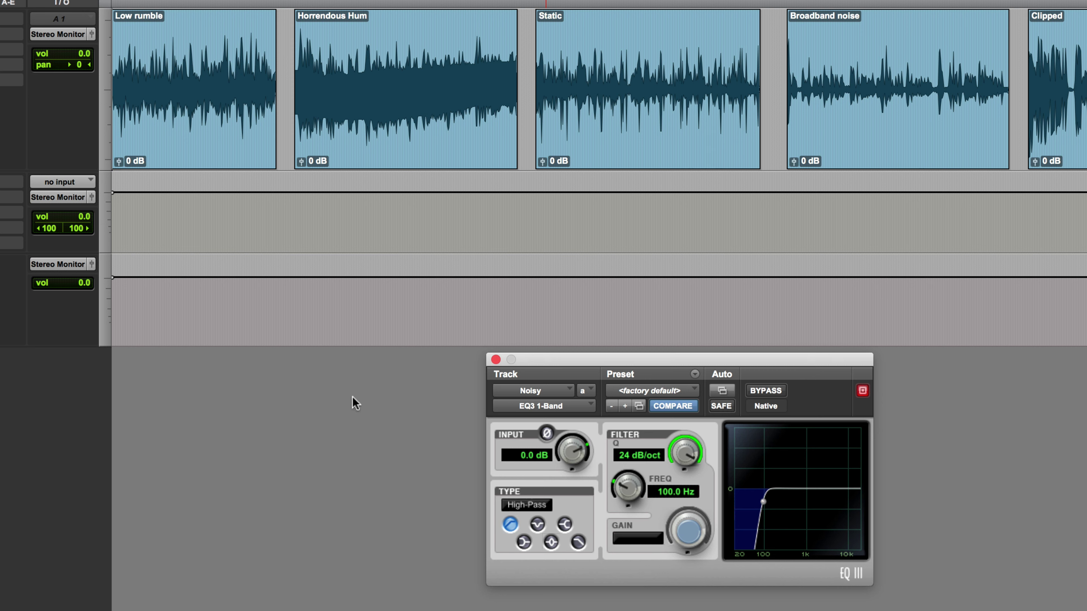
Select the Low rumble clip and audition it through the steeper high-pass filter
double_click(193, 131)
key(space)
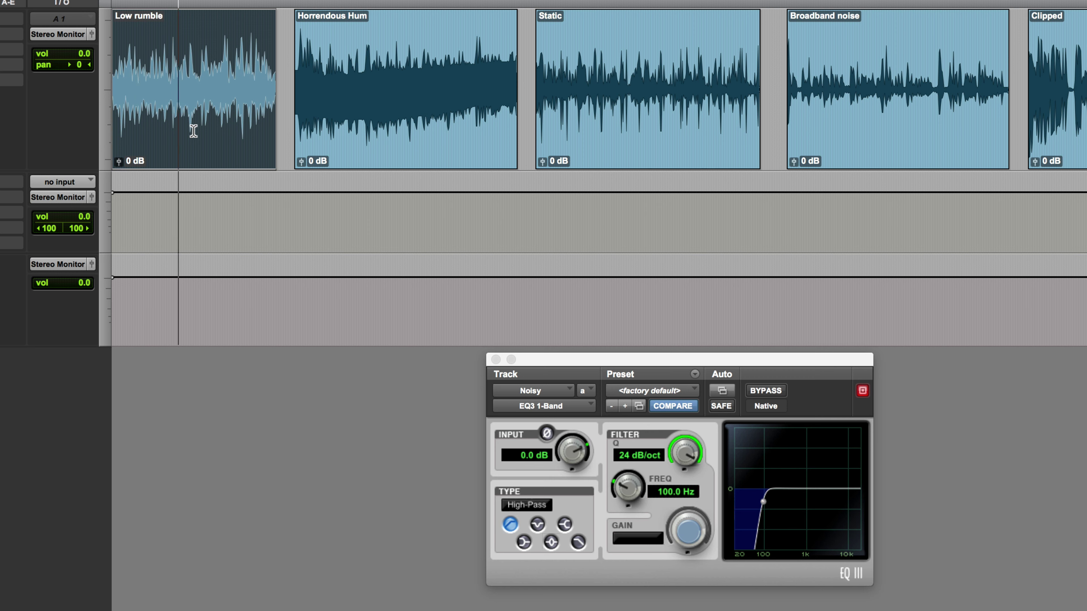
key(space)
Raise the high-pass frequency in stages to 143.7 Hz while auditioning the Low rumble clip
click(691, 494)
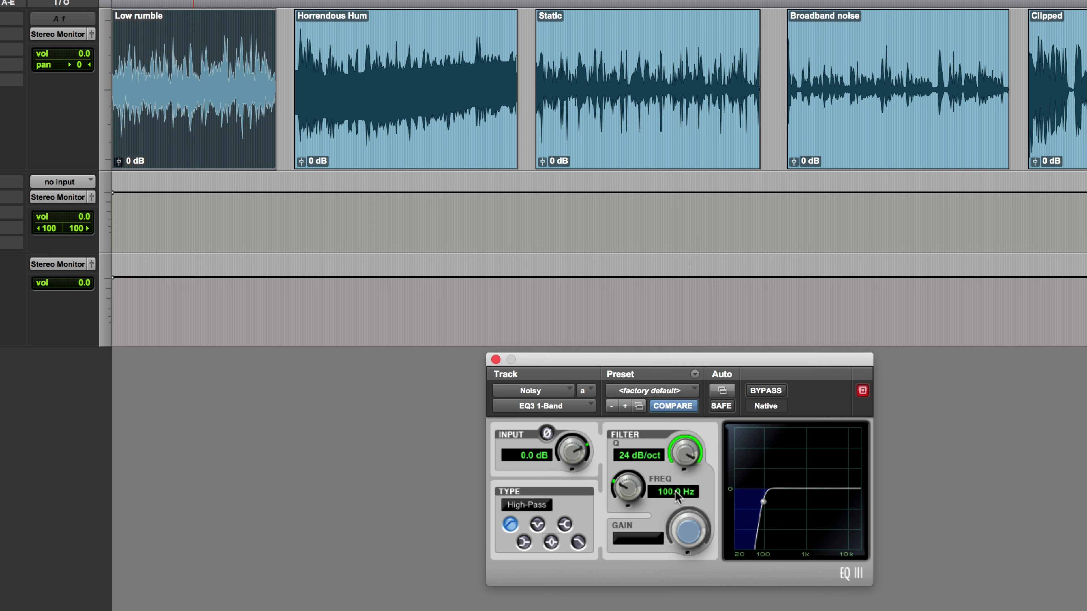
drag(630, 491, 623, 483)
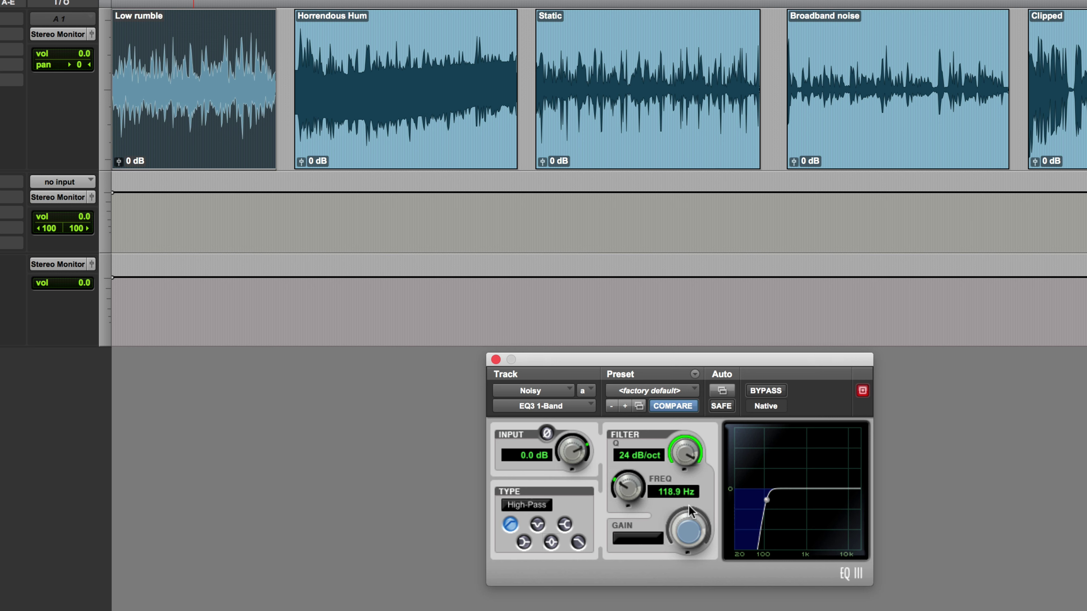
key(space)
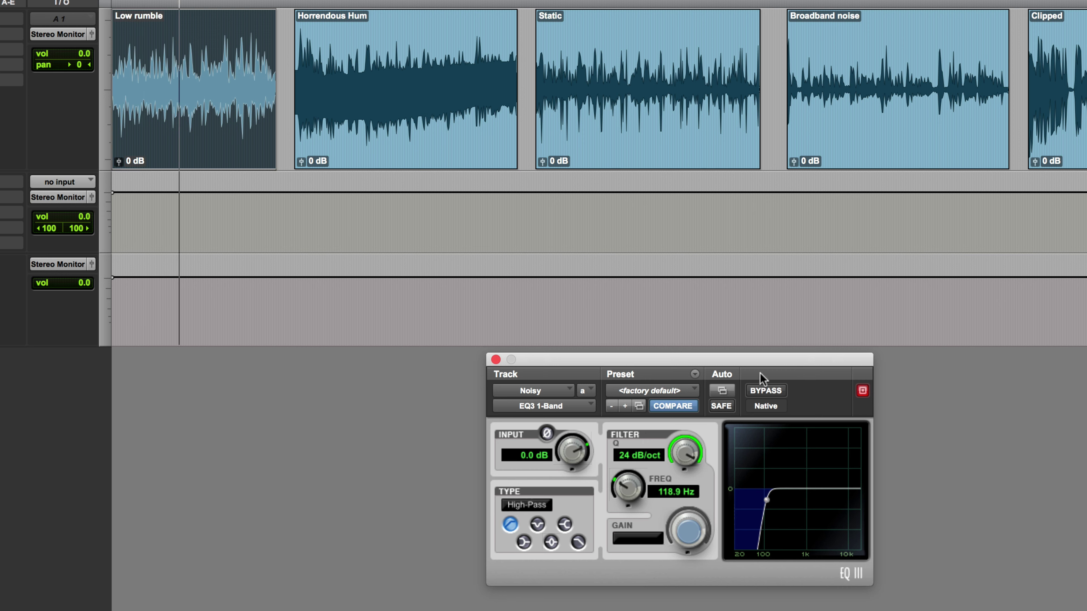
drag(621, 488, 625, 487)
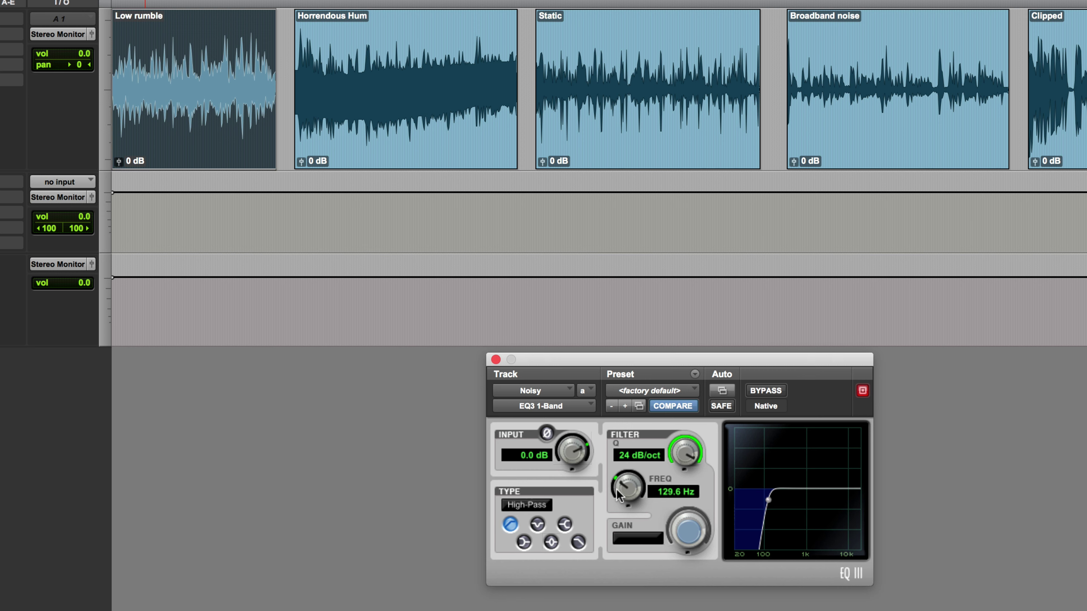
drag(622, 486, 626, 487)
key(space)
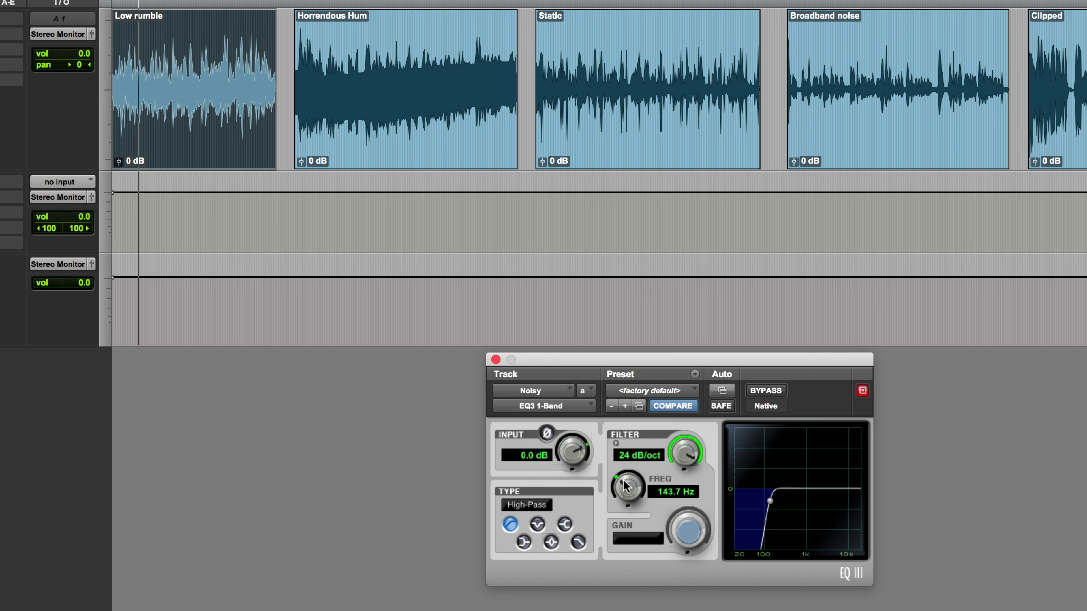
key(space)
Copy the high-pass settings from the EQ3 1-Band insert
click(238, 151)
key(super+bracketright)
key(super+bracketright)
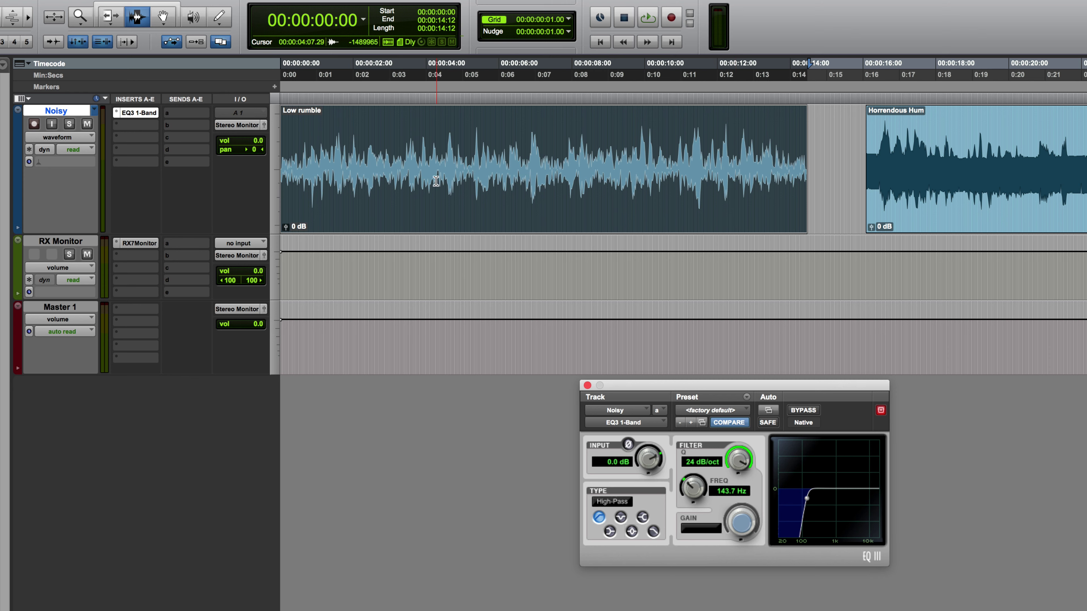
click(746, 396)
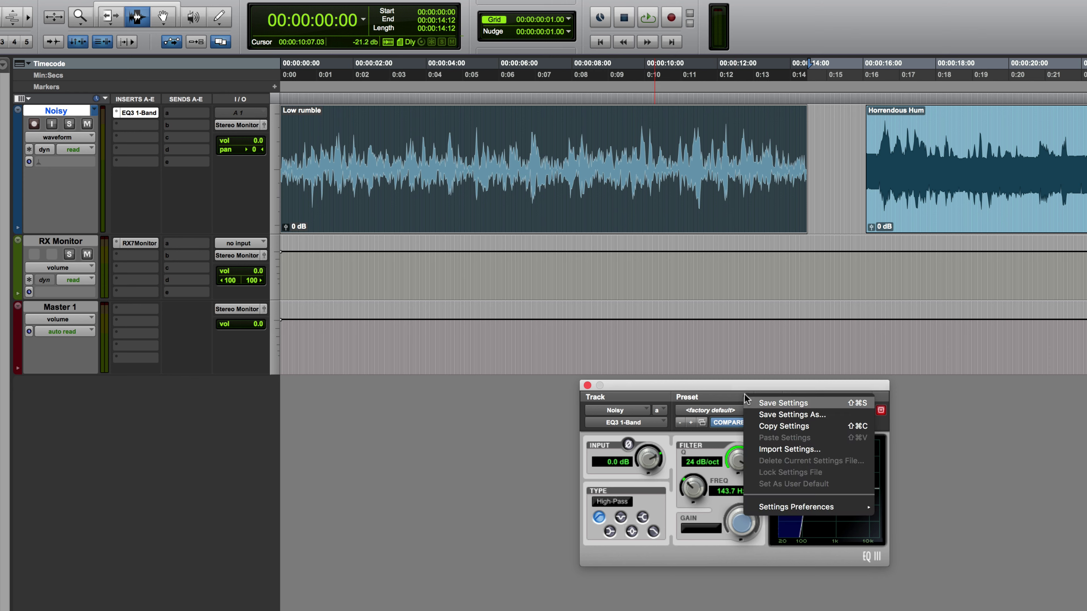
click(790, 427)
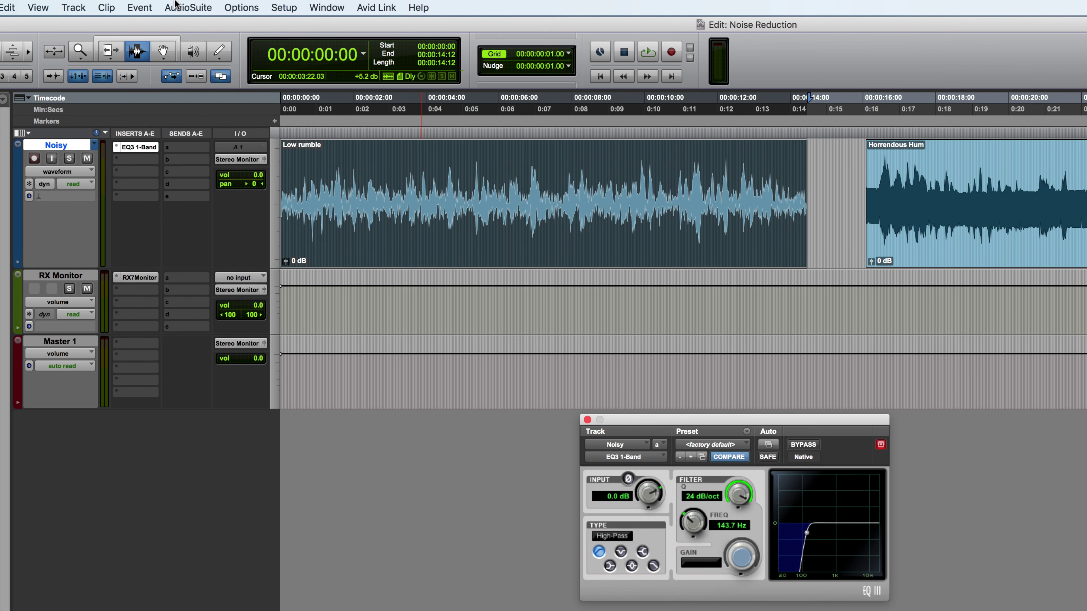
Open the Avid EQ3 1-Band processor in AudioSuite and paste the copied high-pass settings into it
click(188, 8)
mouse_move(194, 22)
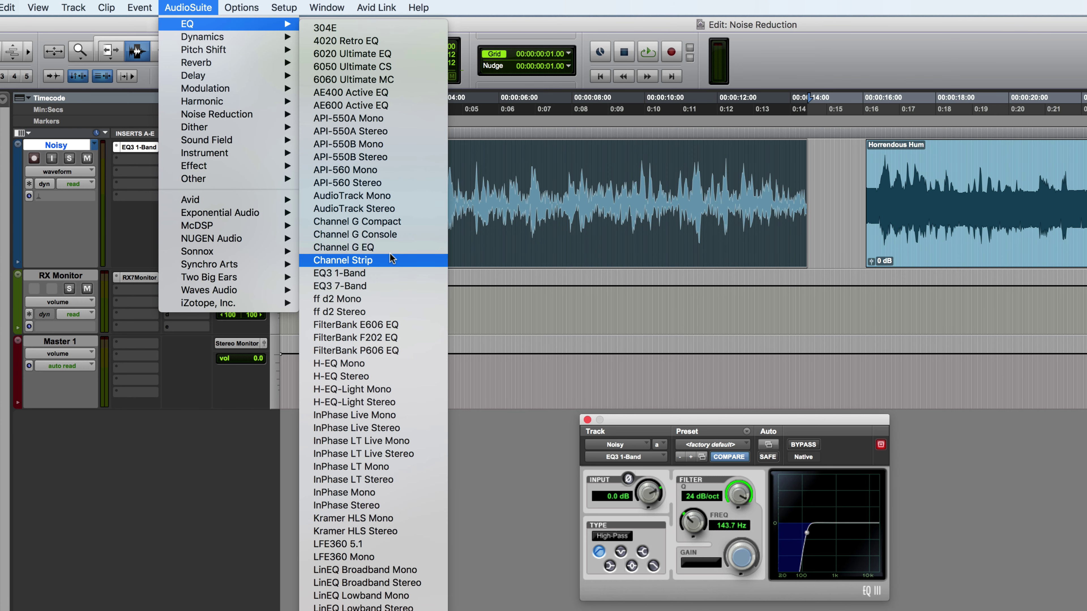
mouse_move(242, 204)
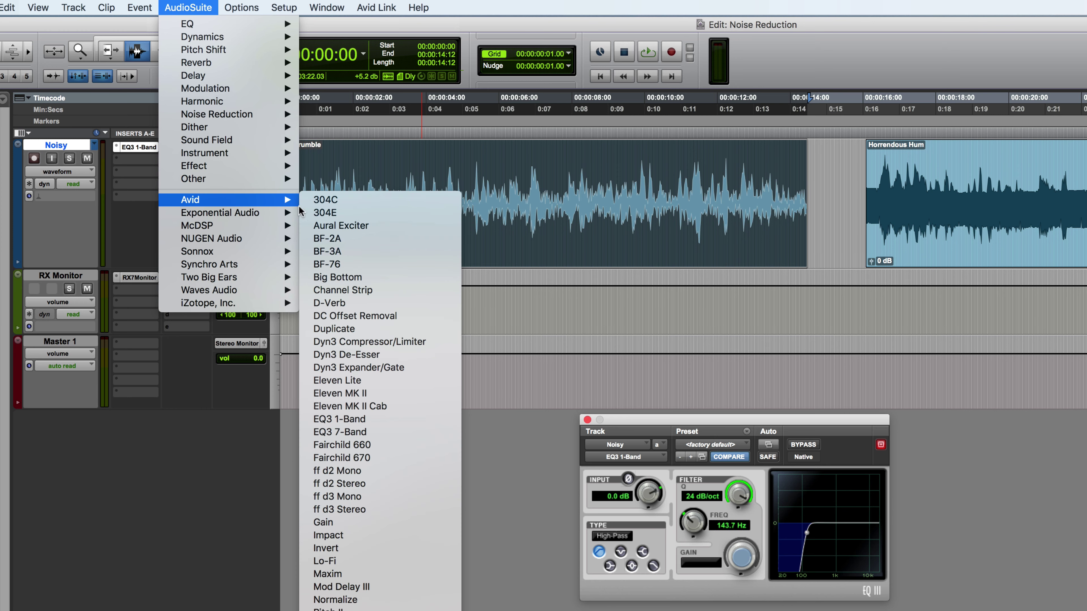
click(337, 419)
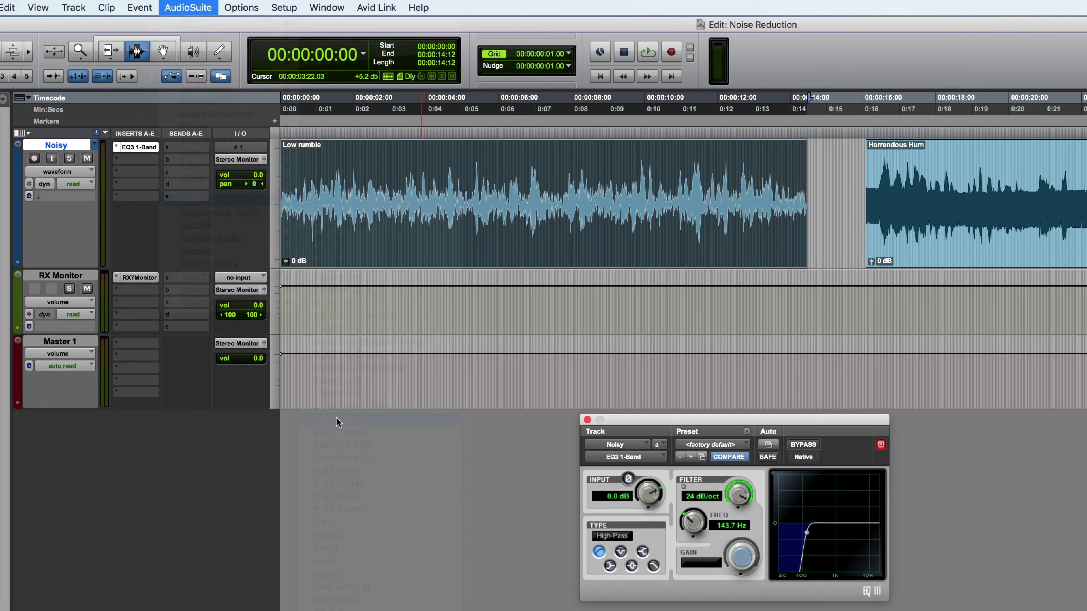
drag(880, 296, 939, 338)
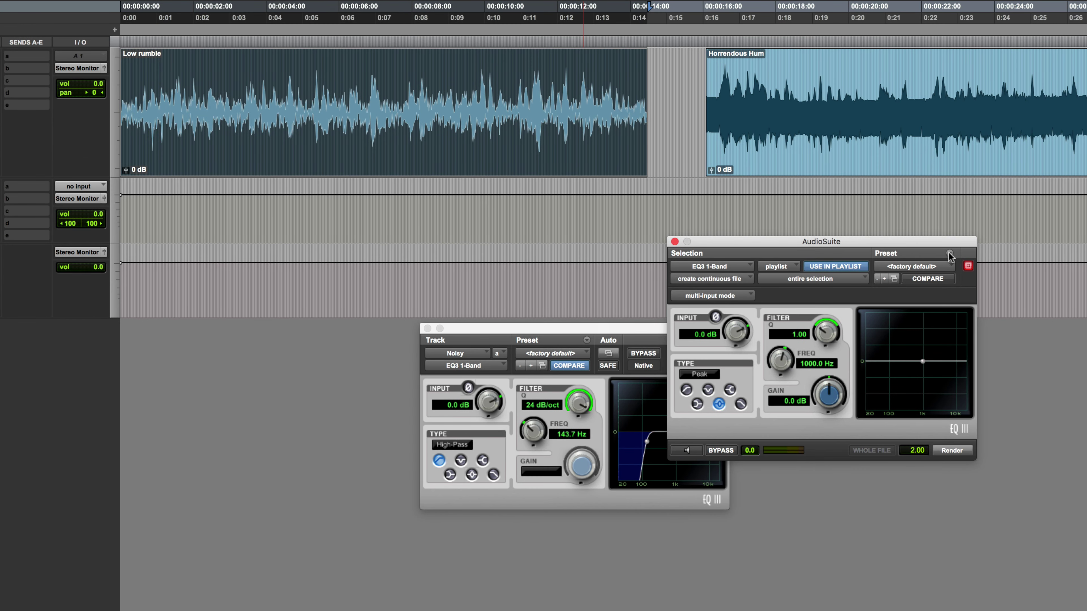
click(947, 253)
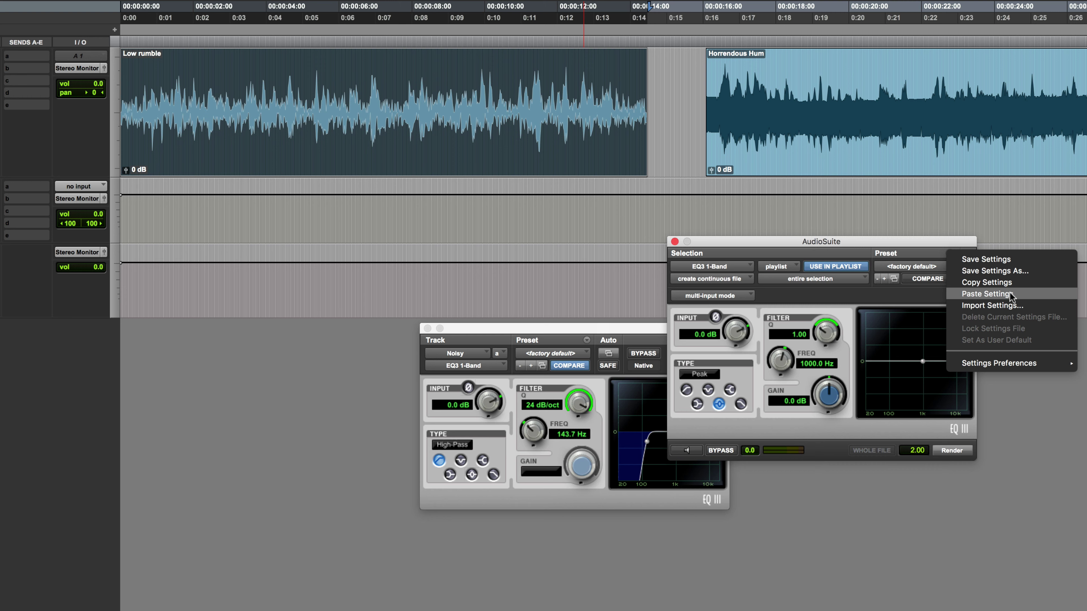
click(983, 294)
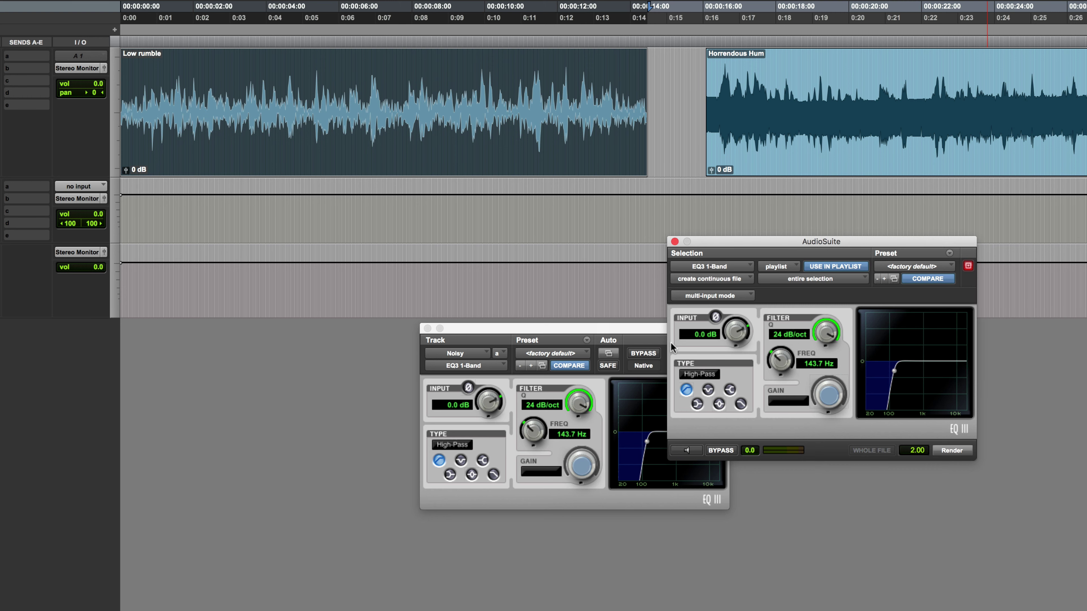
Close the insert's EQ window and render the AudioSuite high-pass filter onto the Low rumble clip
click(427, 329)
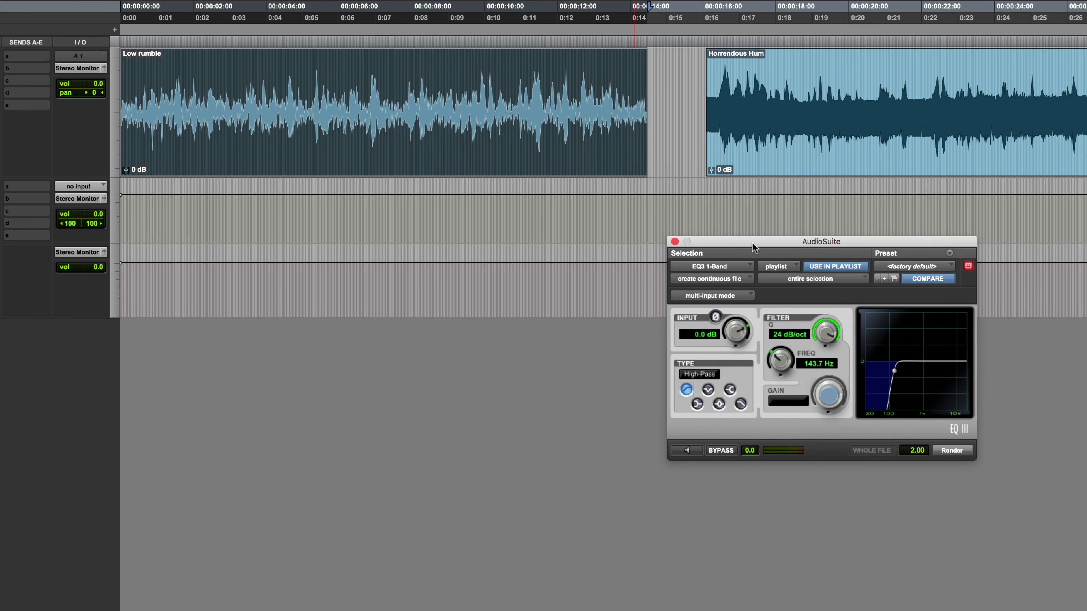
drag(752, 243, 328, 308)
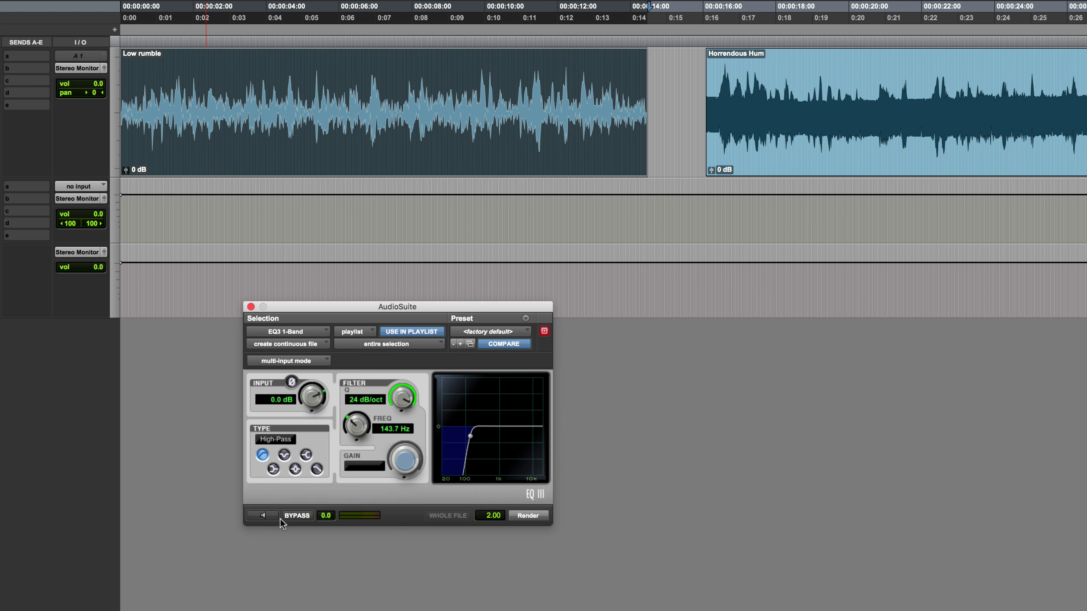
click(262, 516)
click(524, 516)
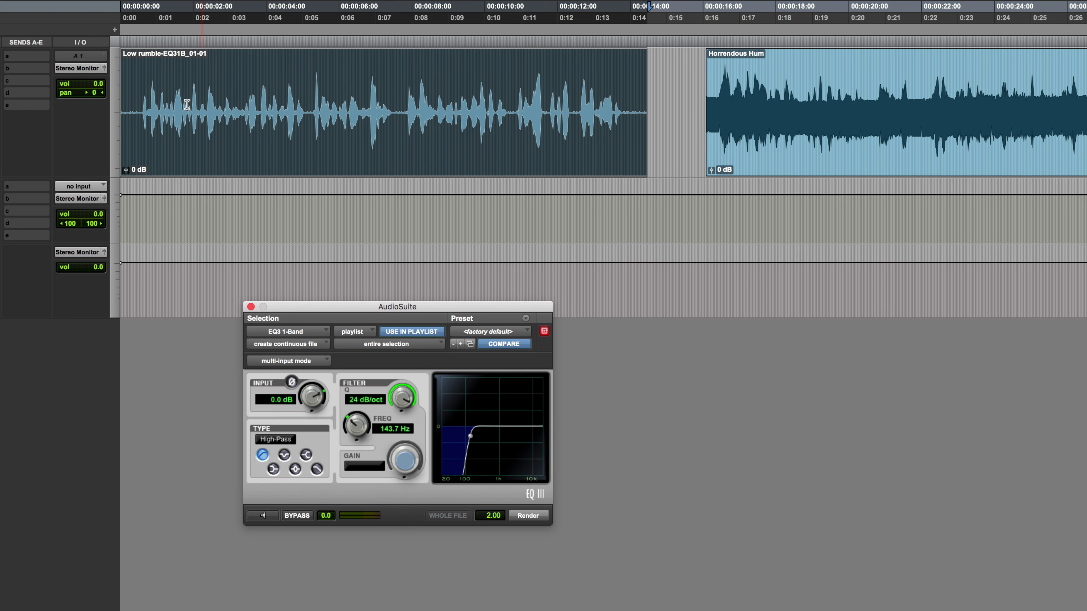
Briefly play the Low rumble clip on the Cleaned Up playlist and remove the track's EQ3 1-Band insert
click(136, 91)
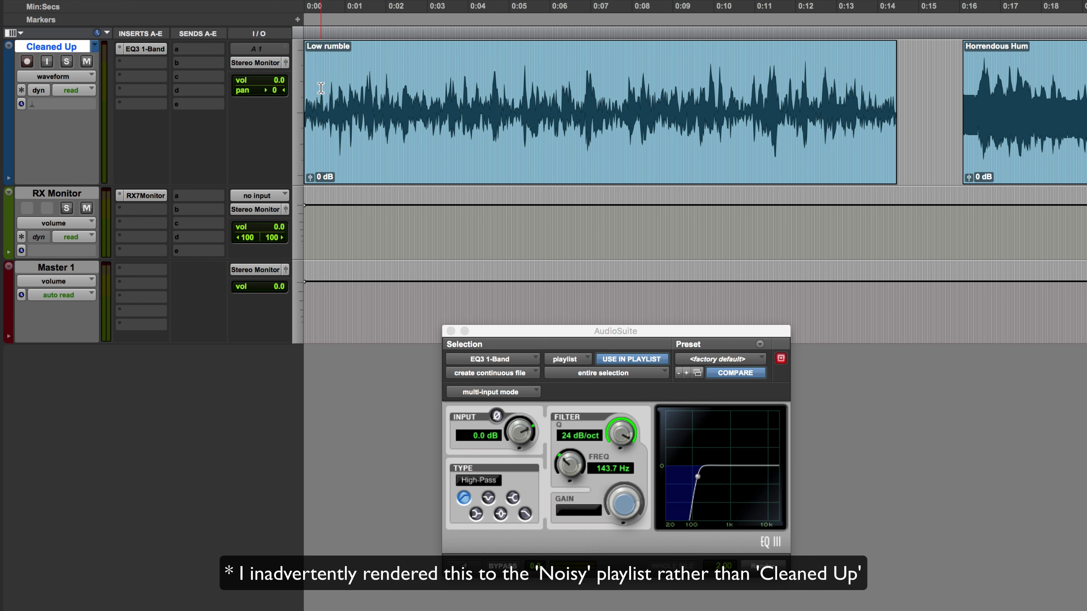
key(space)
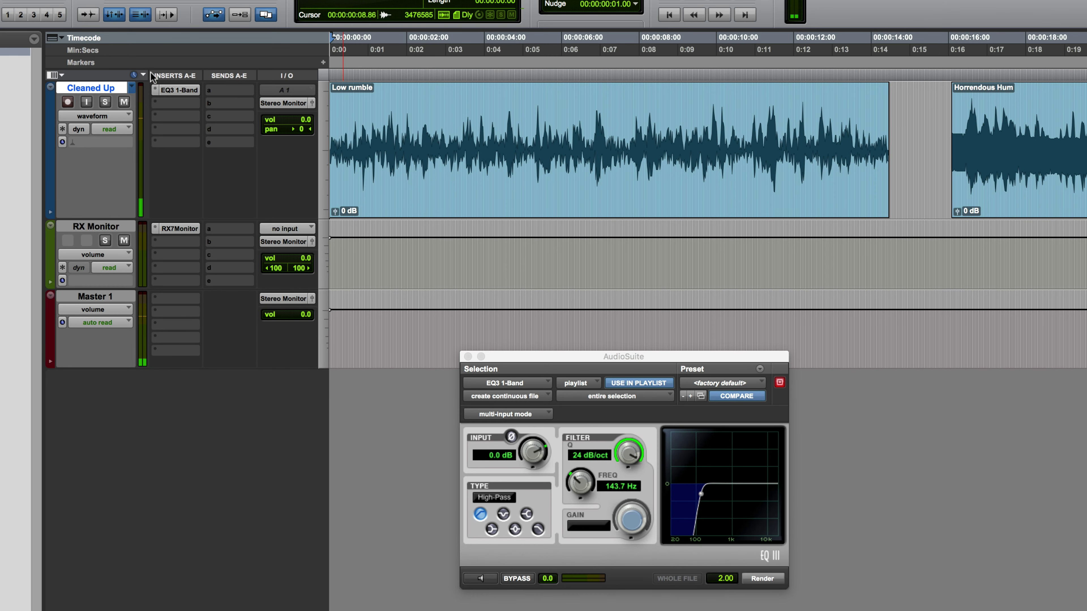
key(space)
click(151, 49)
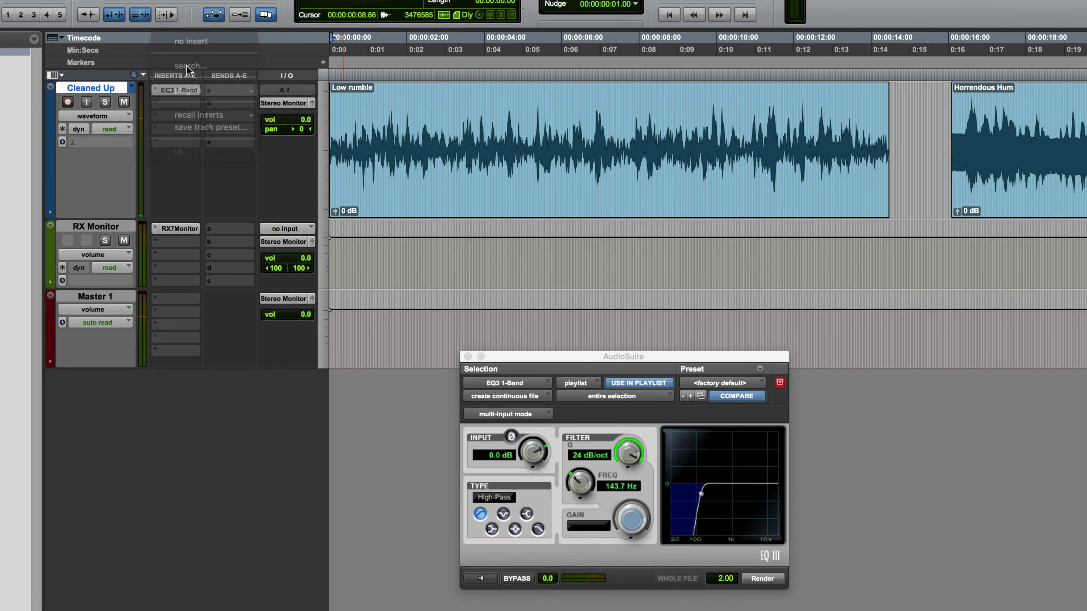
click(159, 90)
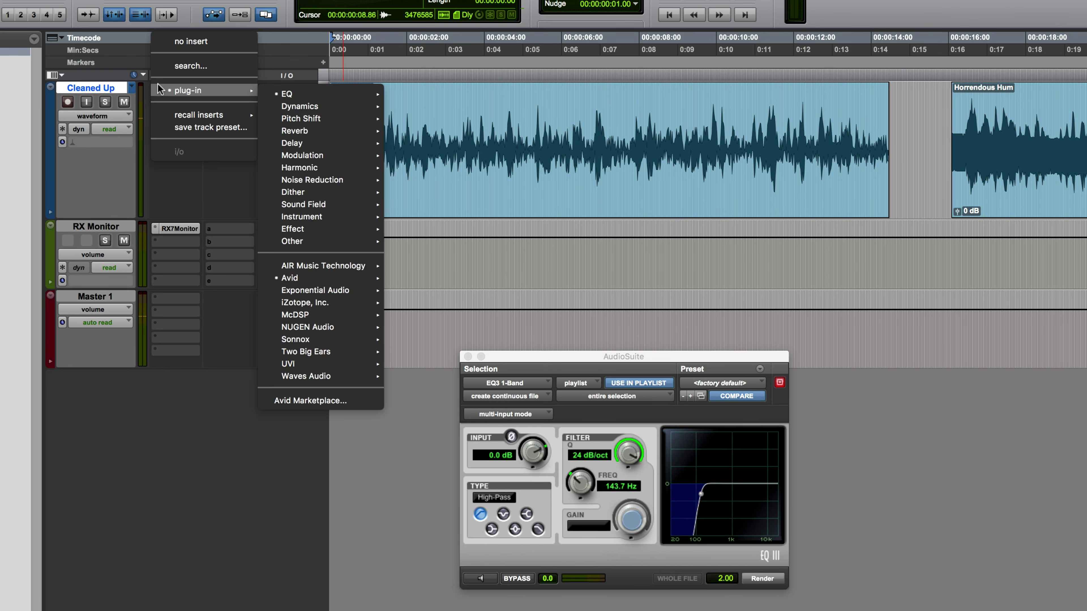
click(188, 41)
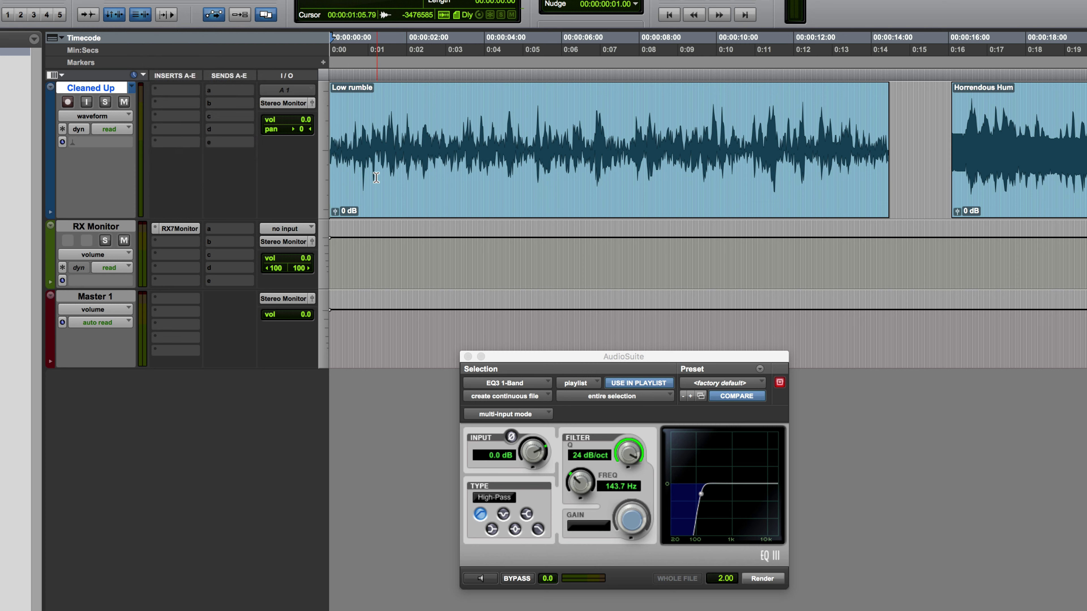
Compare the unprocessed Low rumble clip on the Cleaned Up playlist with the rendered version on the Noisy playlist
key(space)
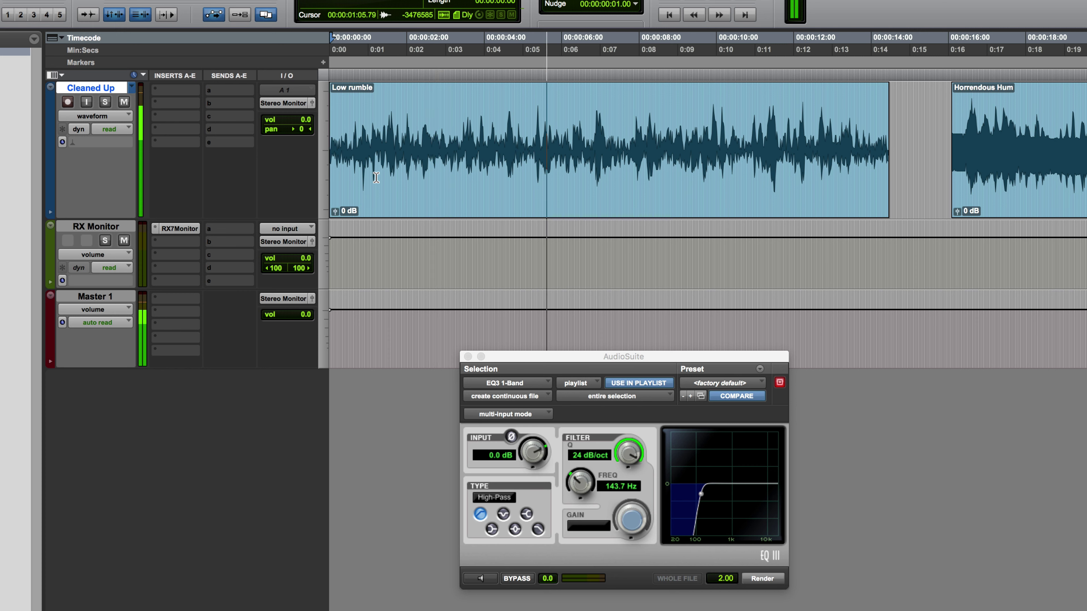
key(space)
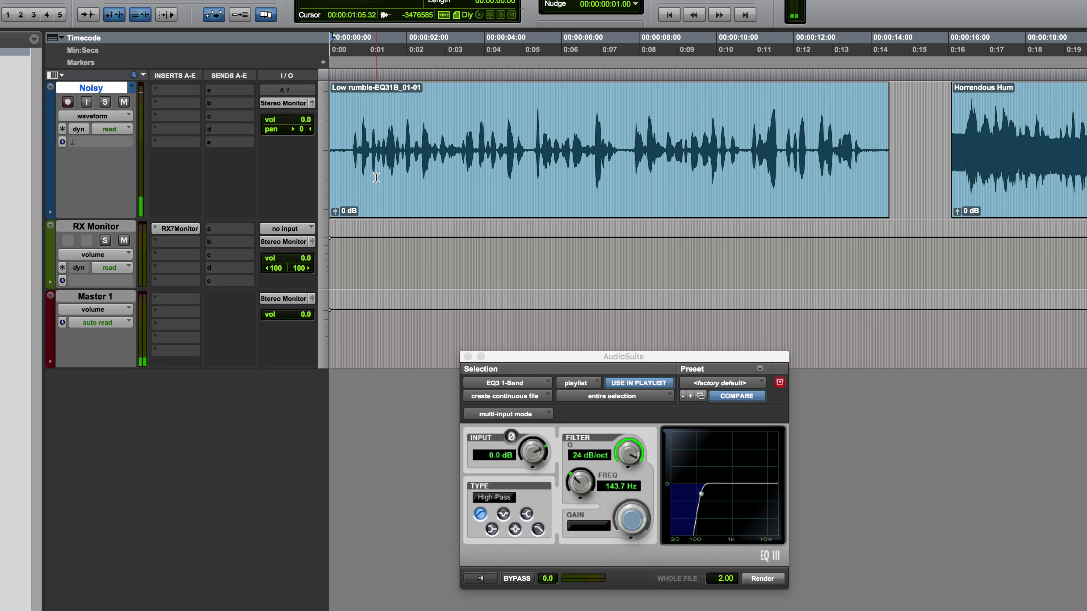
key(space)
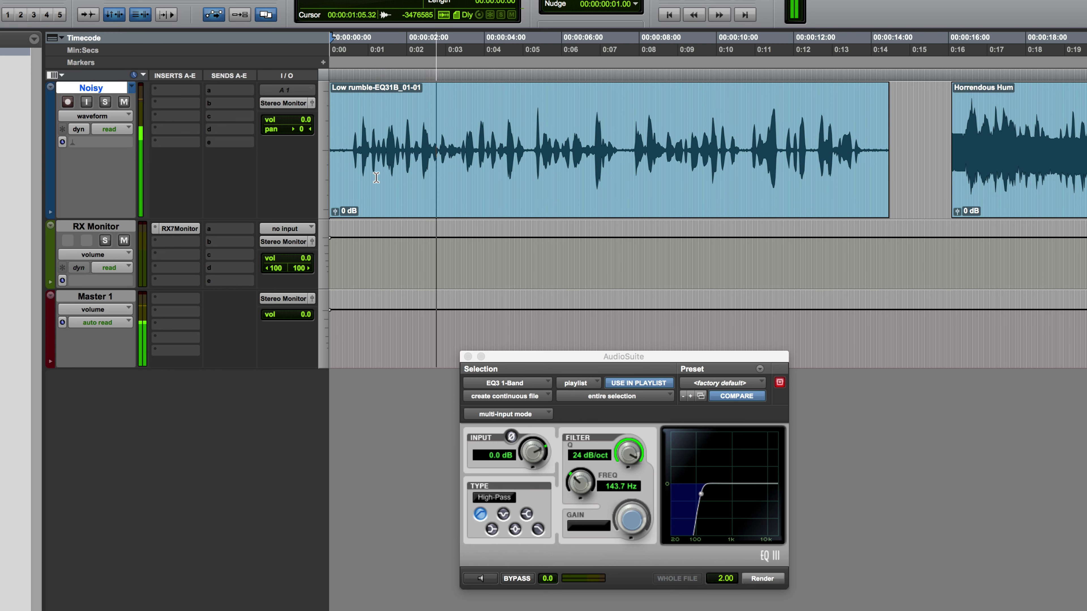
Audition the Horrendous Hum clip on the Noisy playlist
key(r)
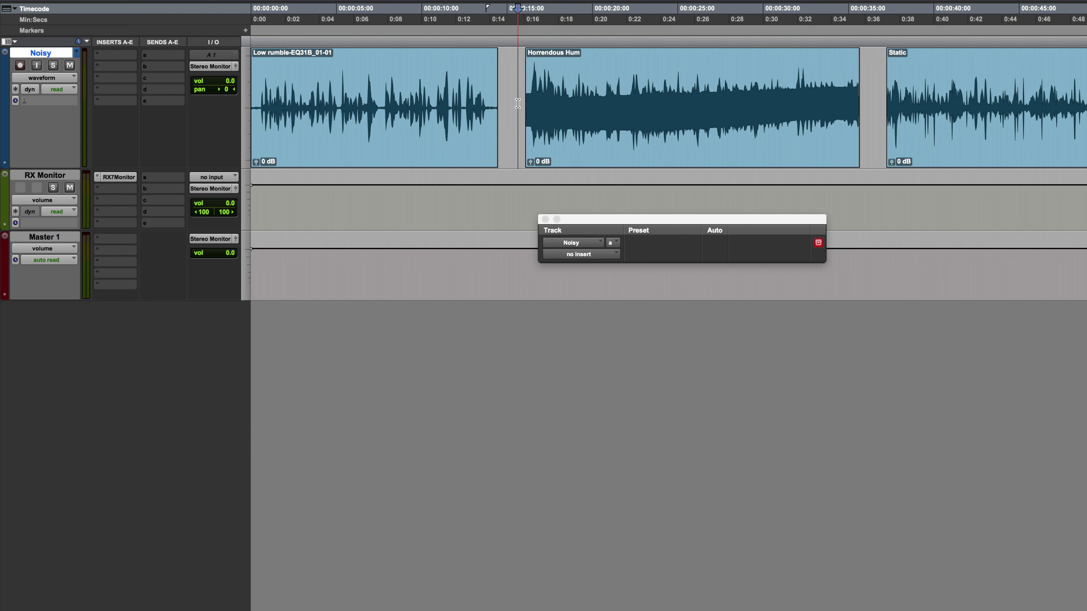
key(space)
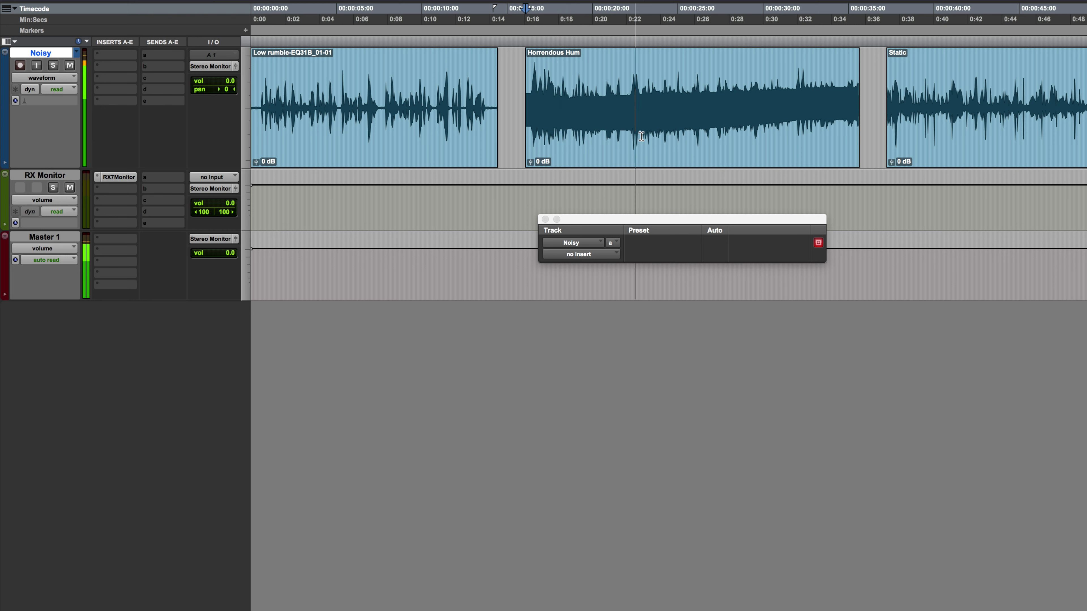
click(605, 145)
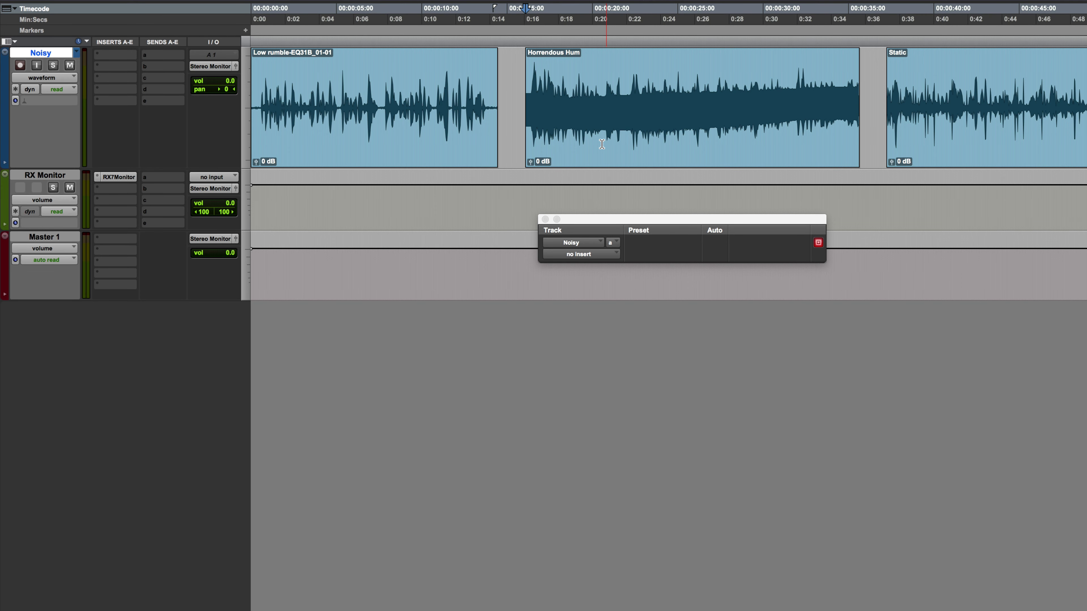
Insert the McDSP NF575 Noise Filter (mono) in the first insert slot of the Noisy track
click(96, 52)
mouse_move(96, 53)
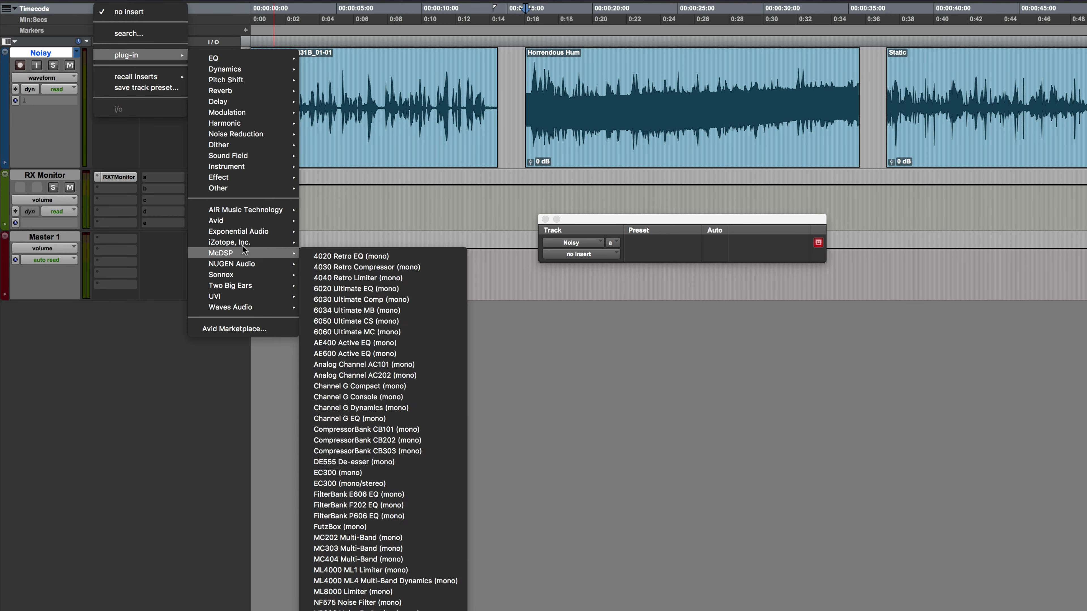
mouse_move(232, 254)
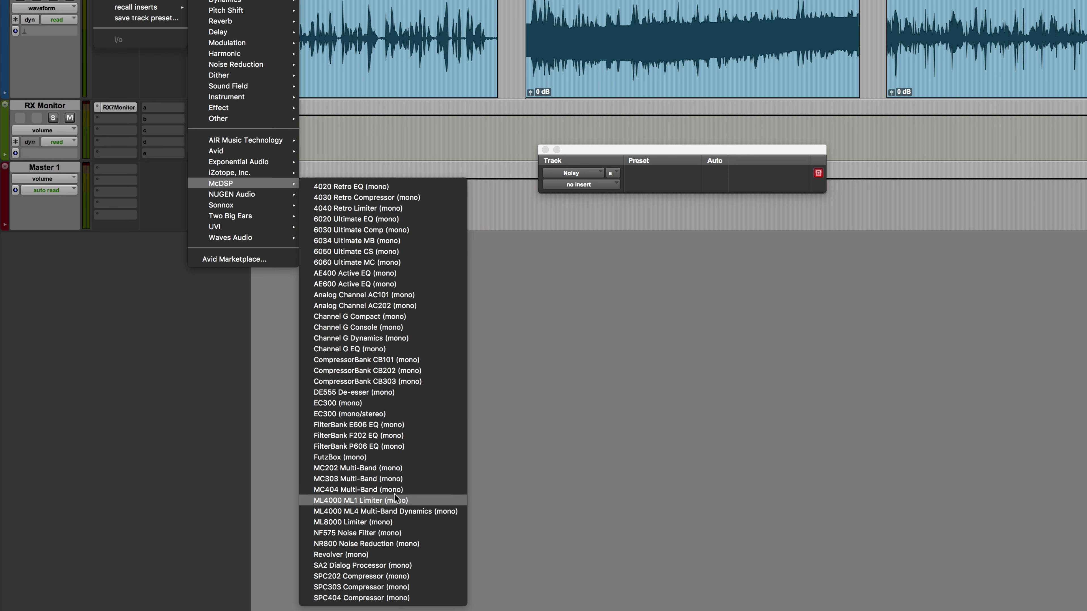
click(340, 533)
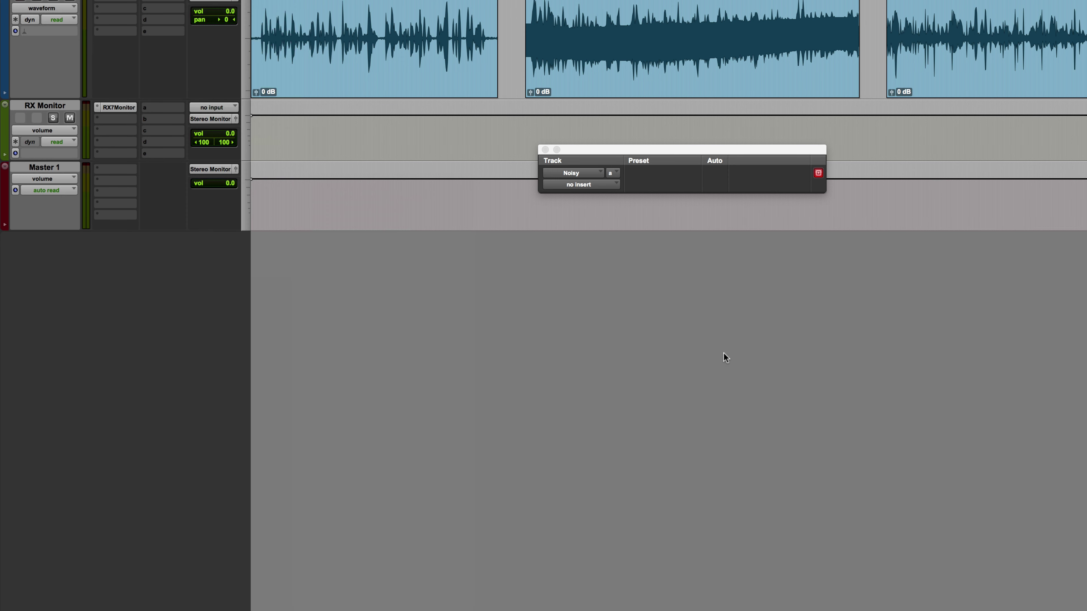
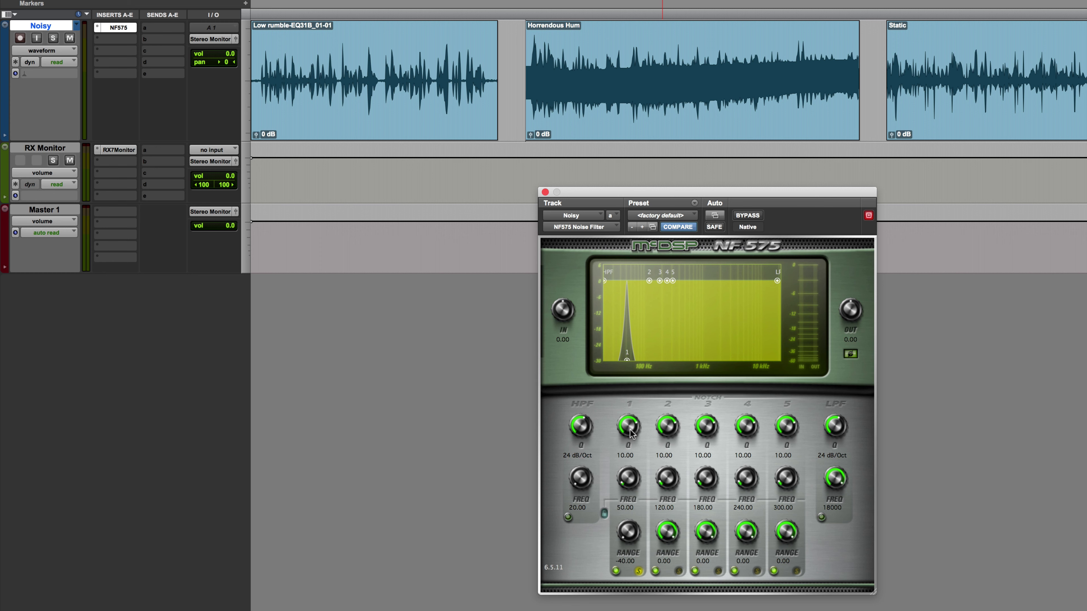
Set notch 1's Q to 20.00 in the NF575 and turn off that band's solo listening
mouse_move(619, 414)
mouse_down()
mouse_move(622, 377)
mouse_move(612, 412)
mouse_up()
click(639, 572)
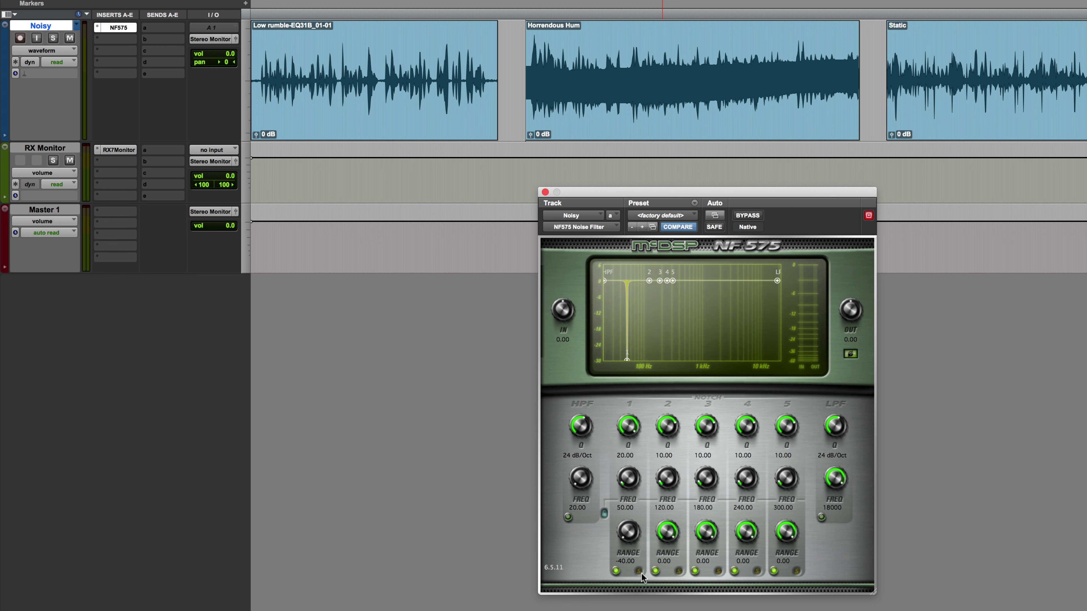
Compare the Horrendous Hum clip with notch 1 switched off and on during playback
click(616, 571)
key(space)
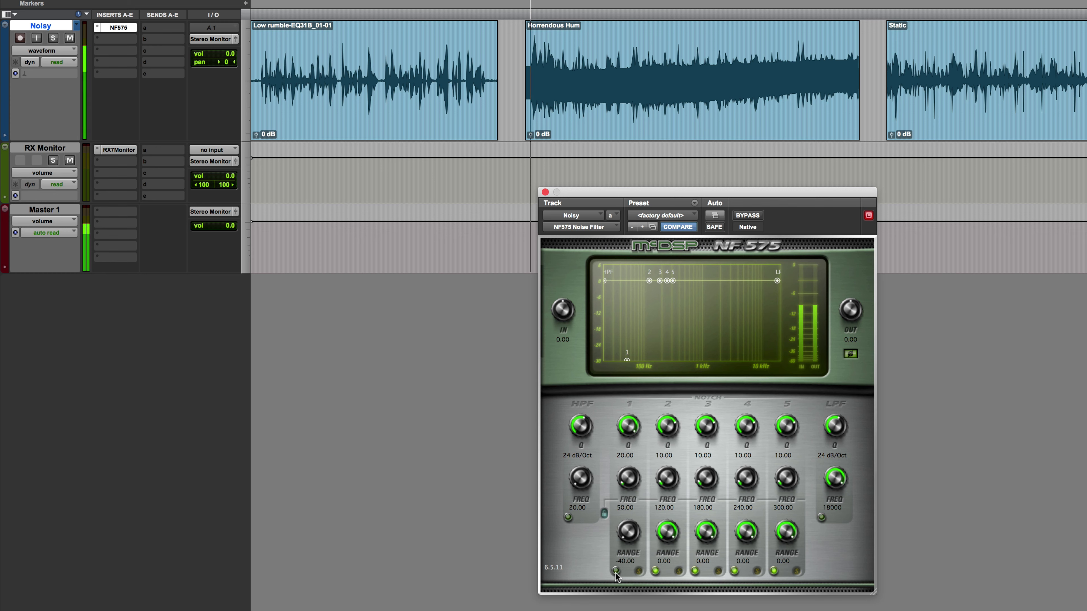
click(616, 572)
key(space)
key(space)
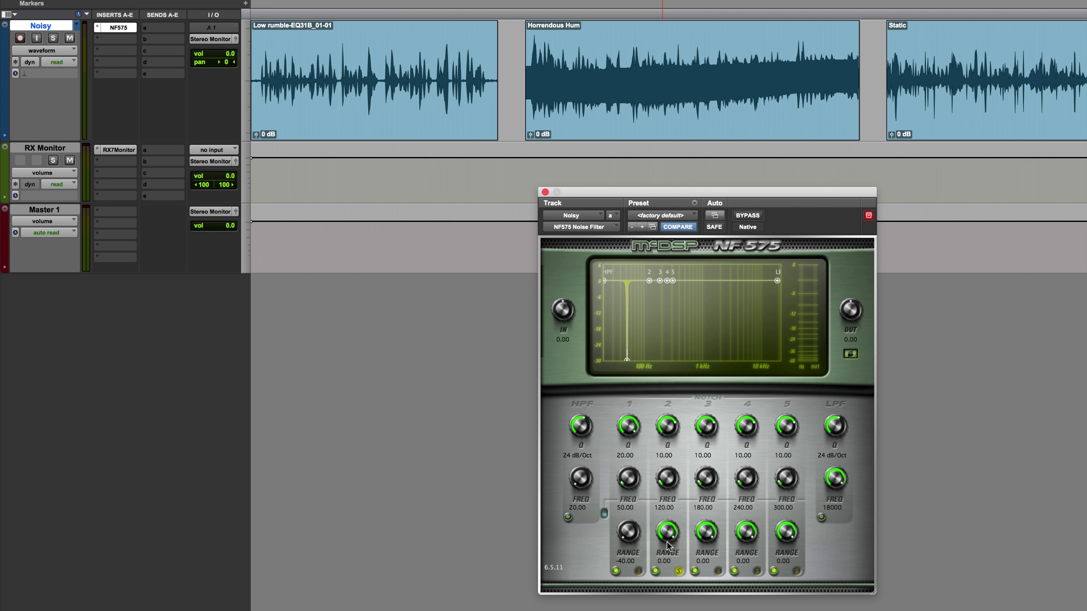
Set notch 2 to a range of -40.00, 100 Hz and Q 20.00, auditioning it soloed before turning its solo off
drag(657, 543, 657, 578)
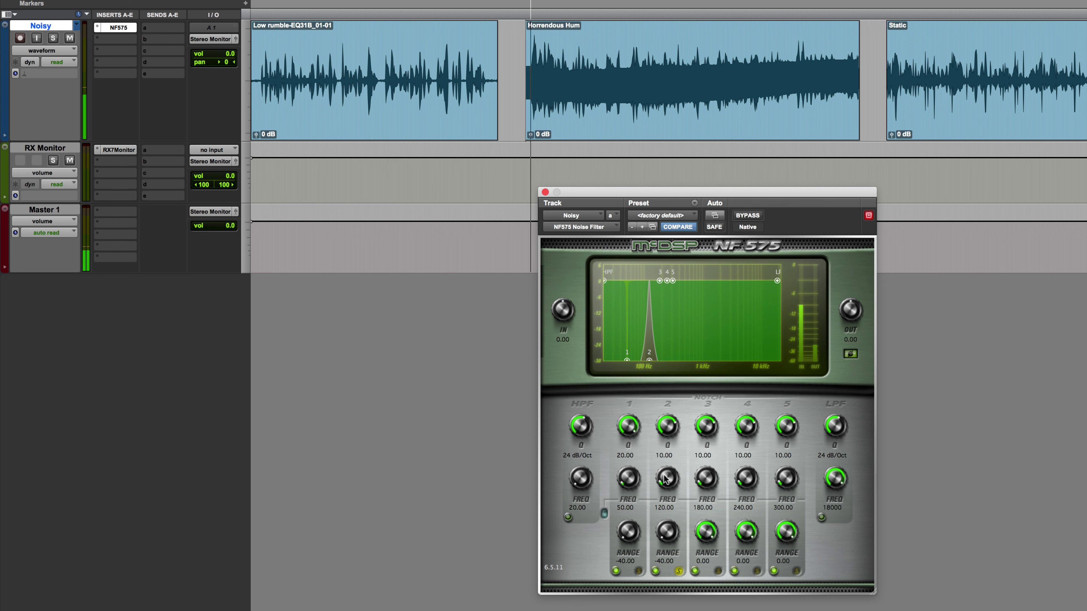
drag(665, 479, 665, 510)
click(662, 508)
key(Return)
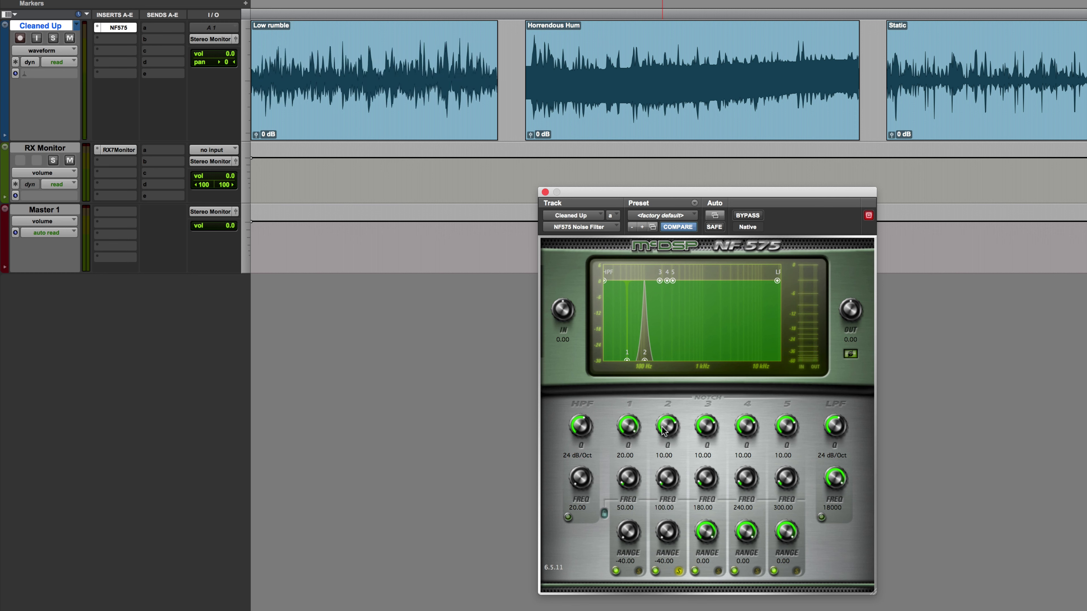
drag(663, 430, 663, 394)
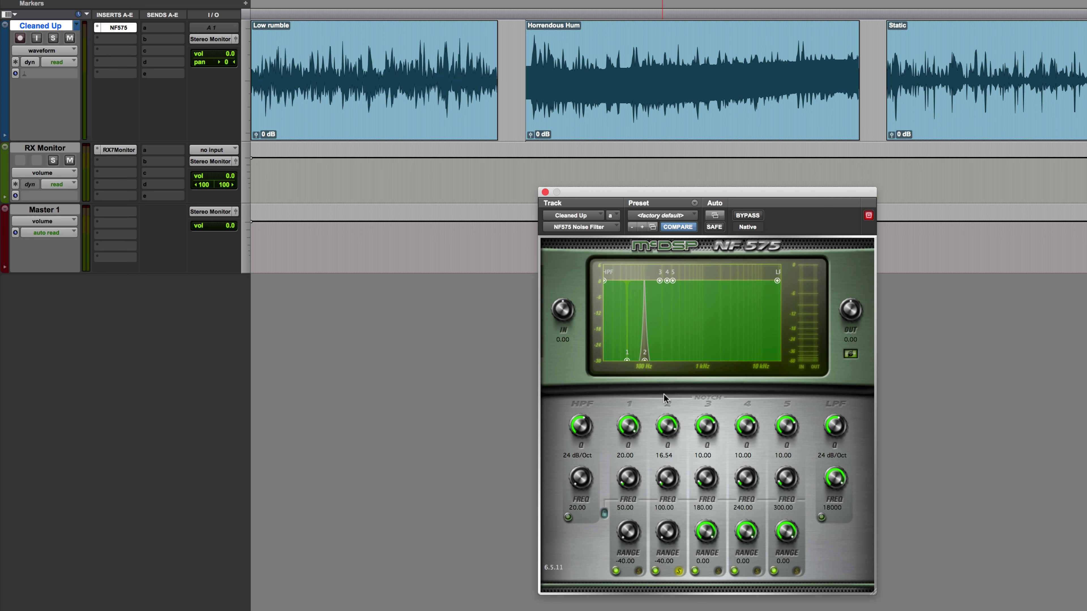
key(space)
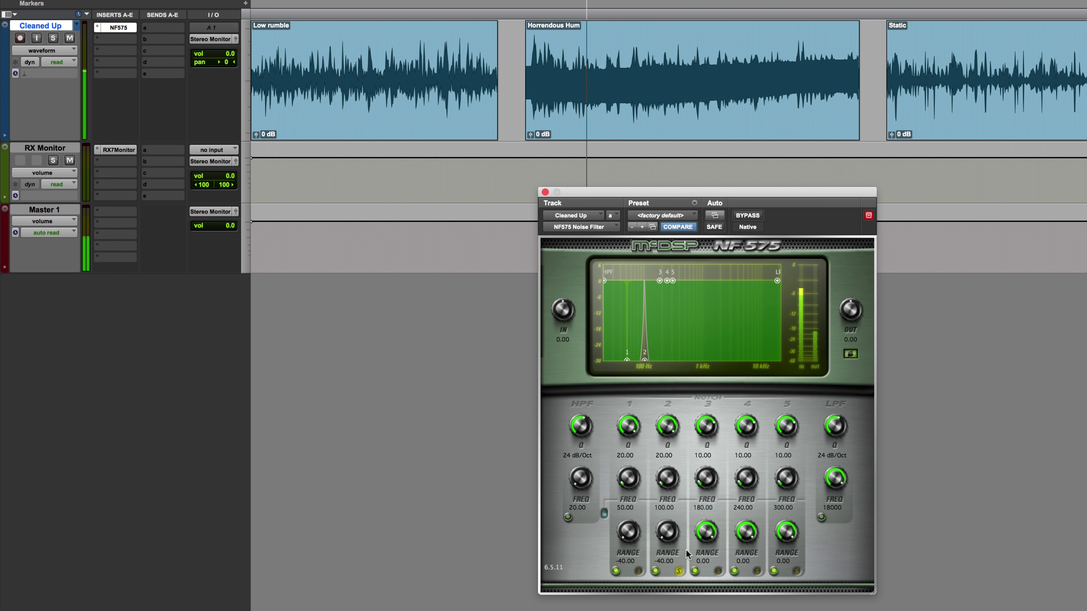
click(678, 572)
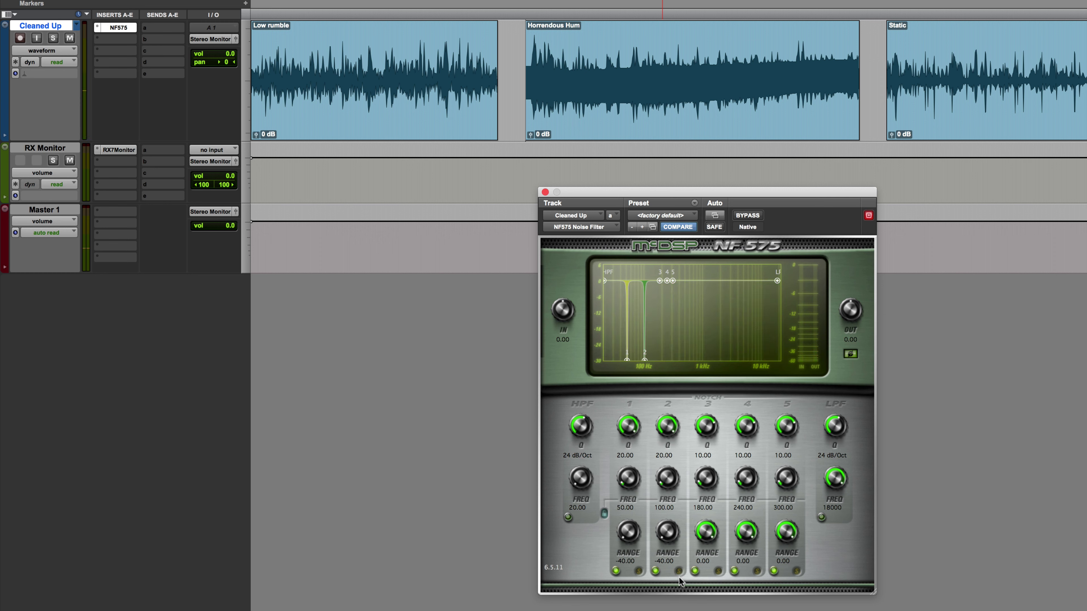
Play the Horrendous Hum clip and compare the NF575 bypassed and active with both notches applied
key(space)
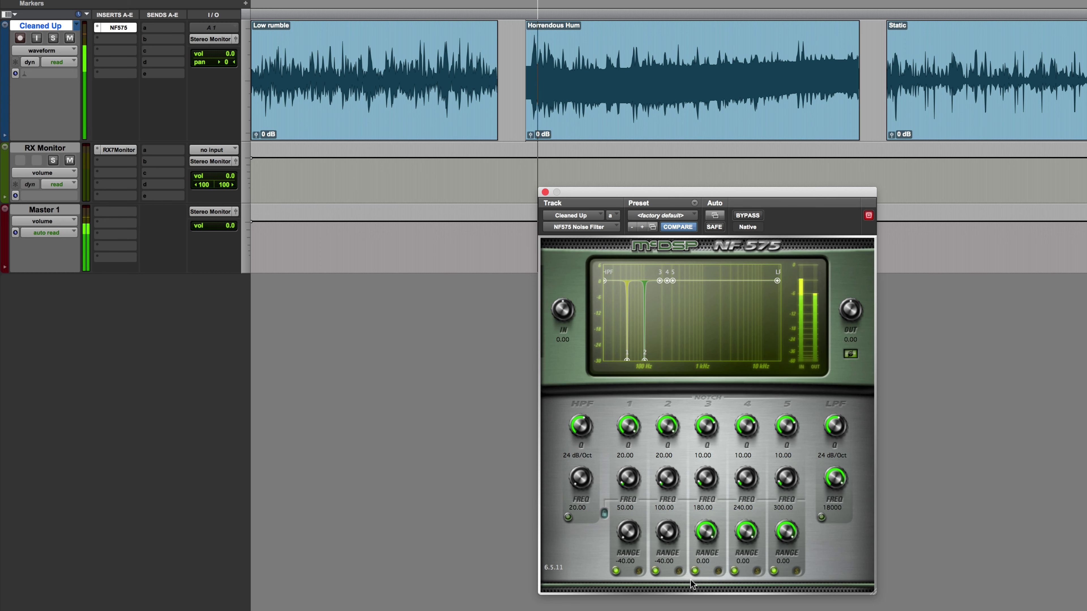
click(748, 216)
click(747, 215)
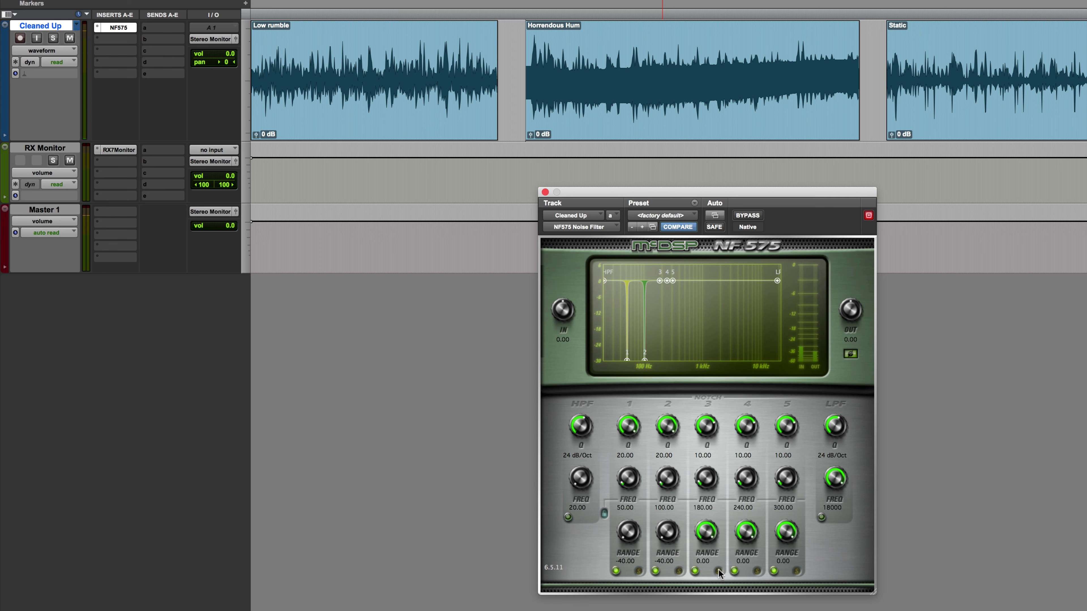
Set notch 3 to a range of -40.00, 150 Hz and Q 20.00, and play the Horrendous Hum clip
drag(705, 540, 705, 569)
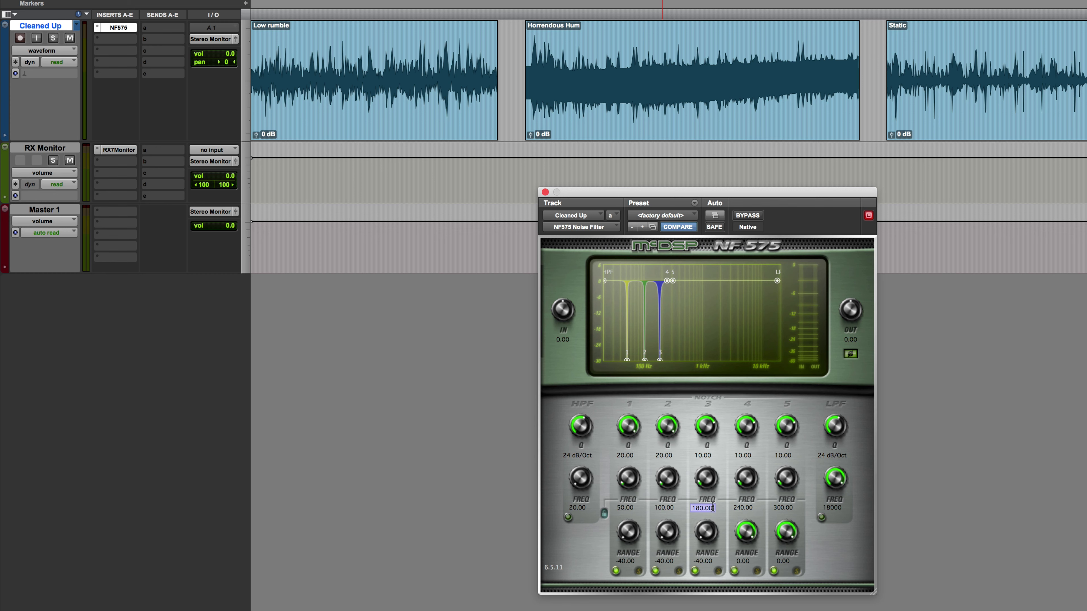
drag(712, 509, 712, 516)
drag(705, 434, 705, 424)
key(space)
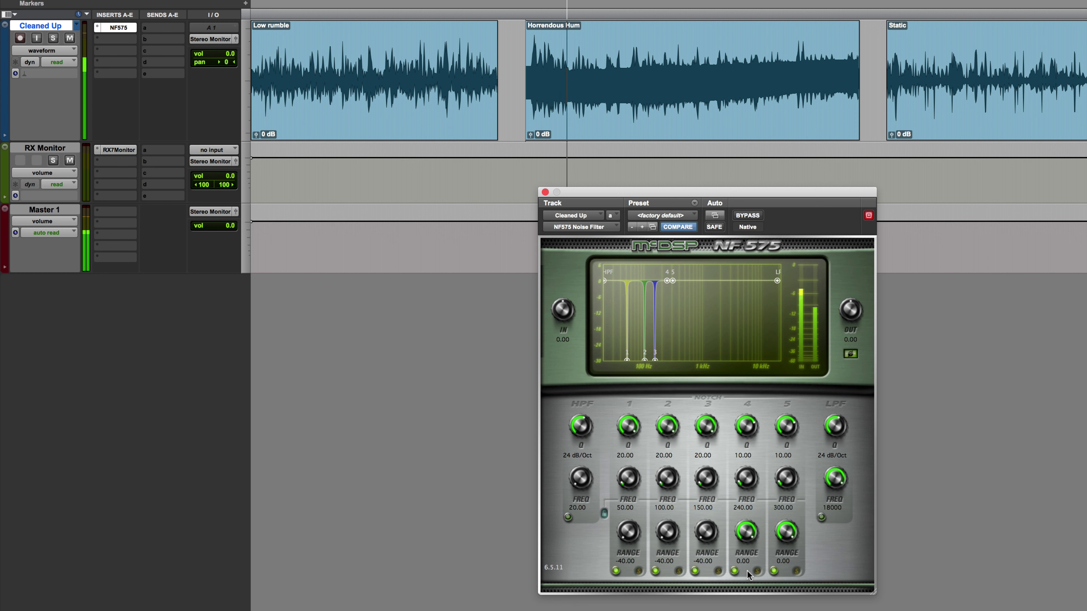
Set notch 4 to 200 Hz, Q 20.00 and a range of -40.00, auditioning it soloed before turning its solo off
click(757, 571)
key(space)
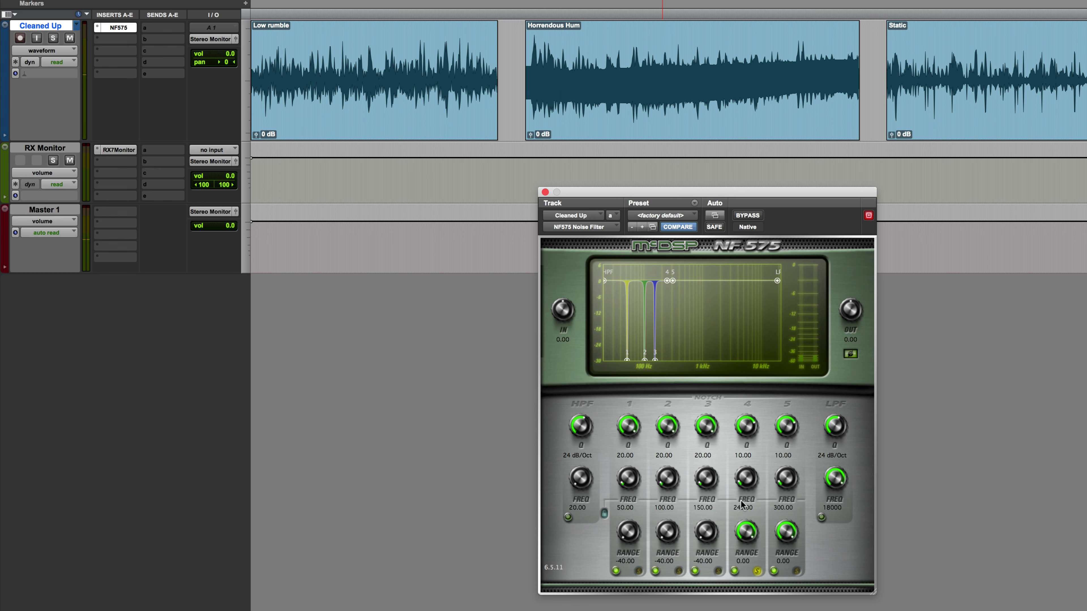
key(space)
drag(753, 471, 748, 478)
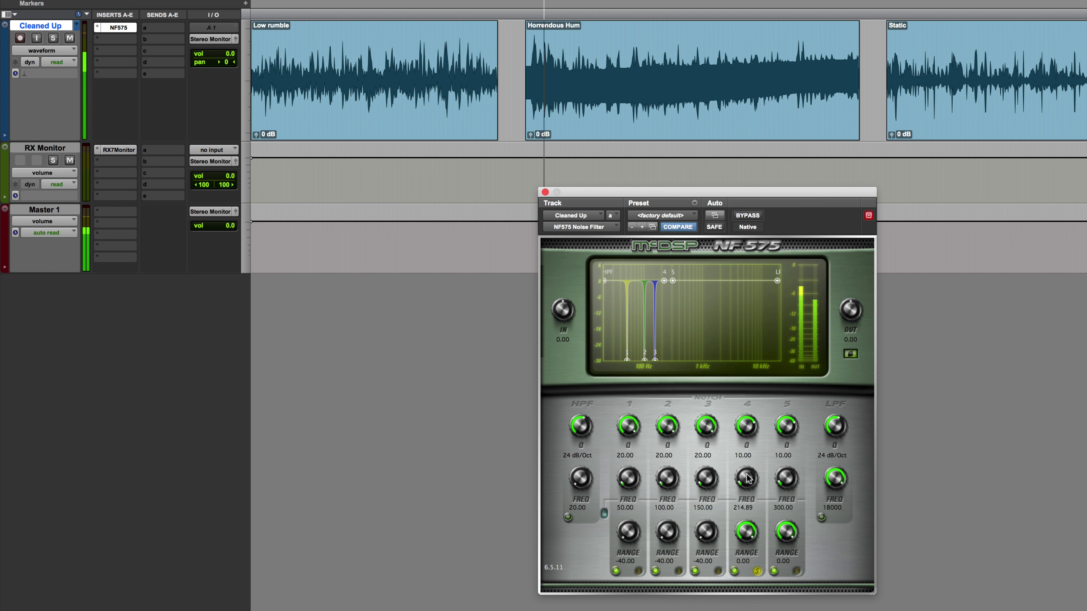
scroll(747, 478, down, 2)
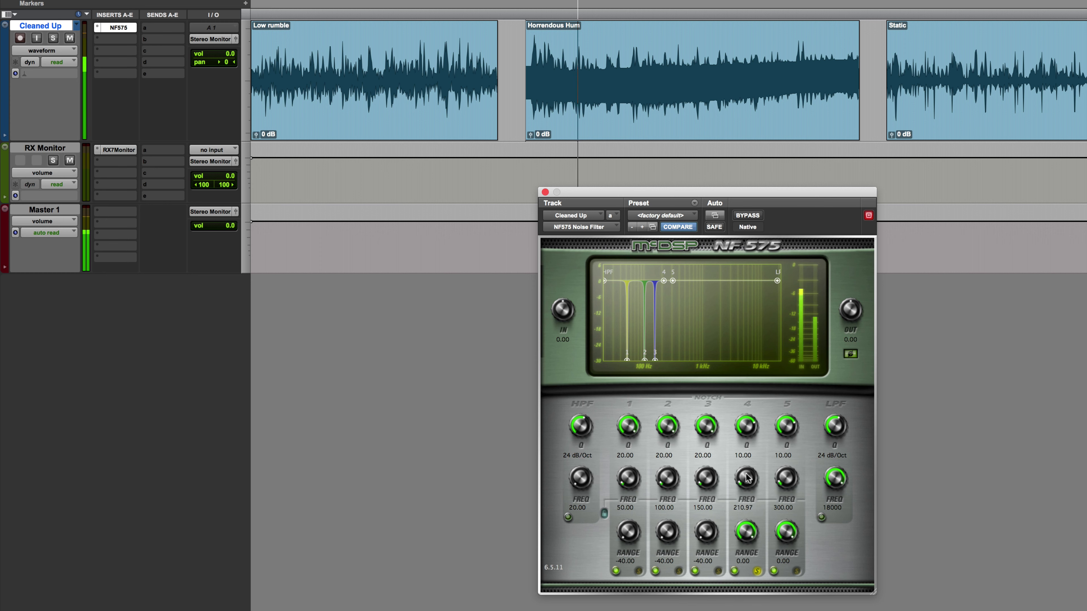
click(745, 508)
text(200)
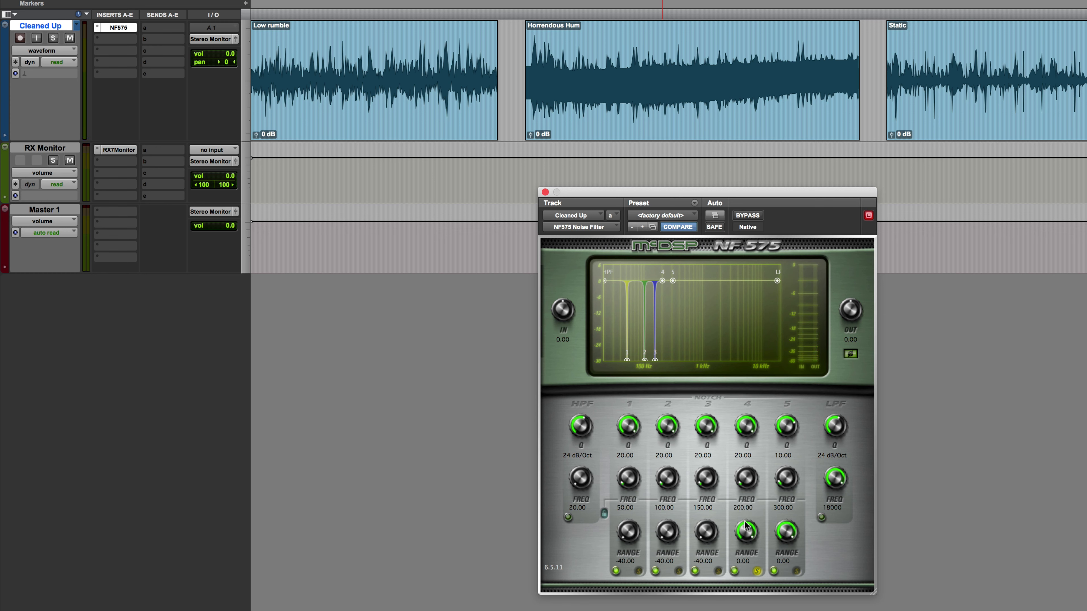
drag(745, 526, 719, 610)
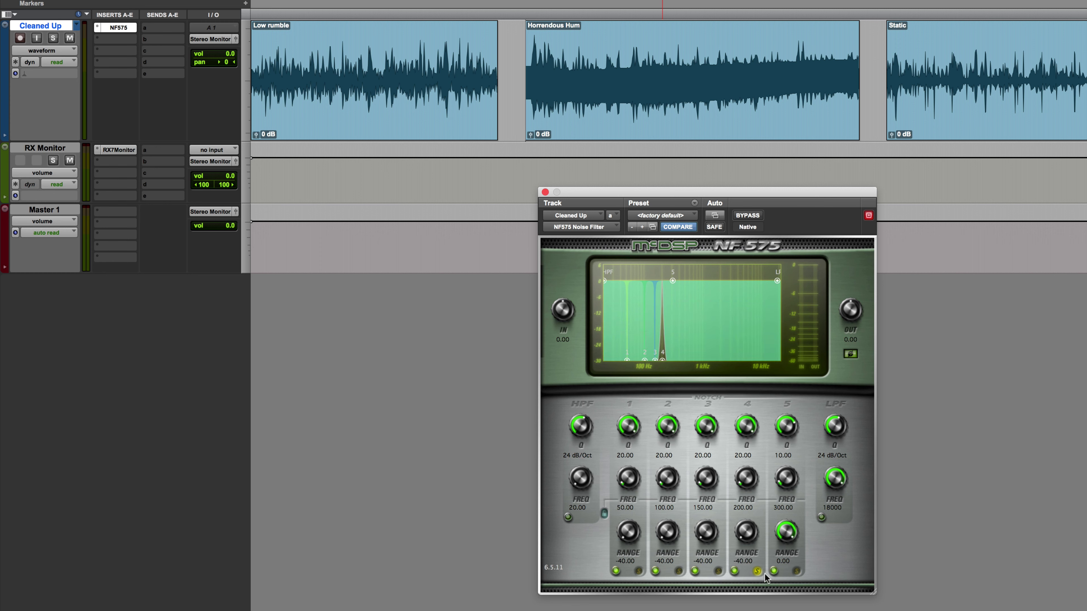
click(756, 571)
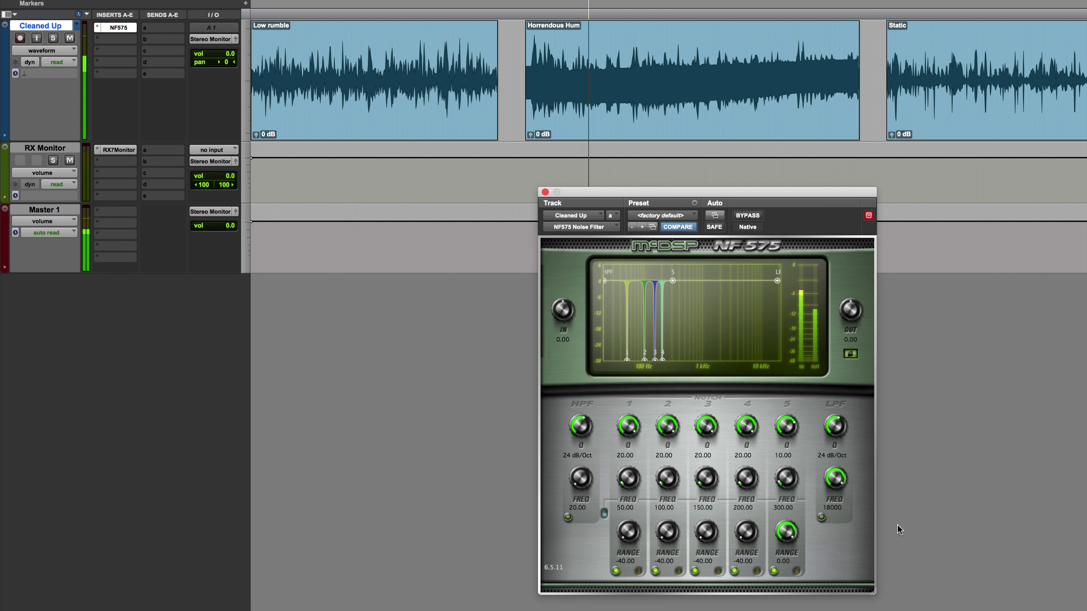
Play the Horrendous Hum clip and compare the NF575 bypassed and active with all four notches applied
key(space)
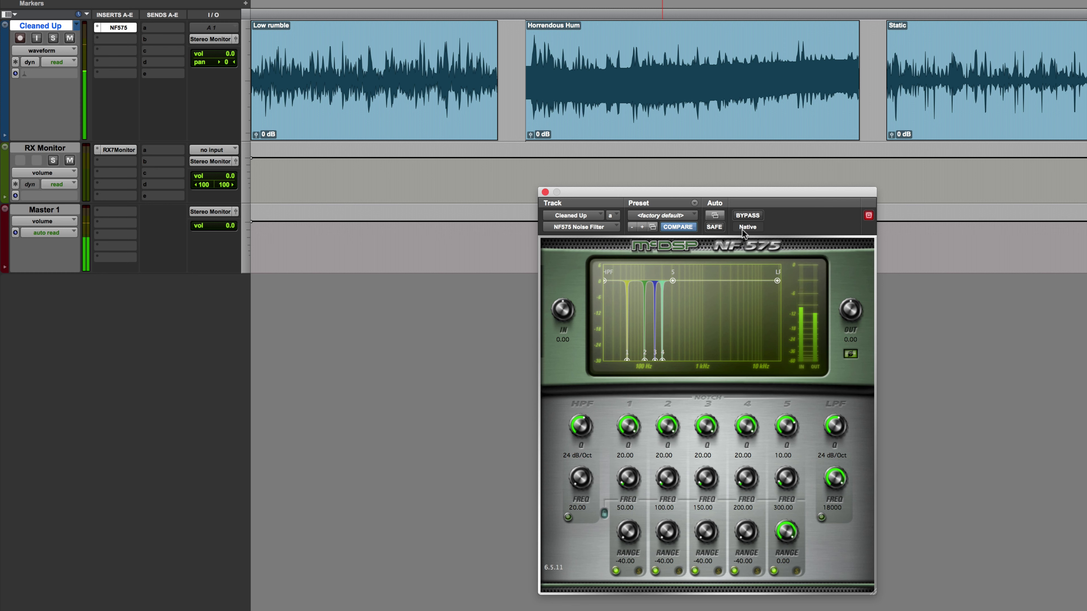
click(749, 215)
key(space)
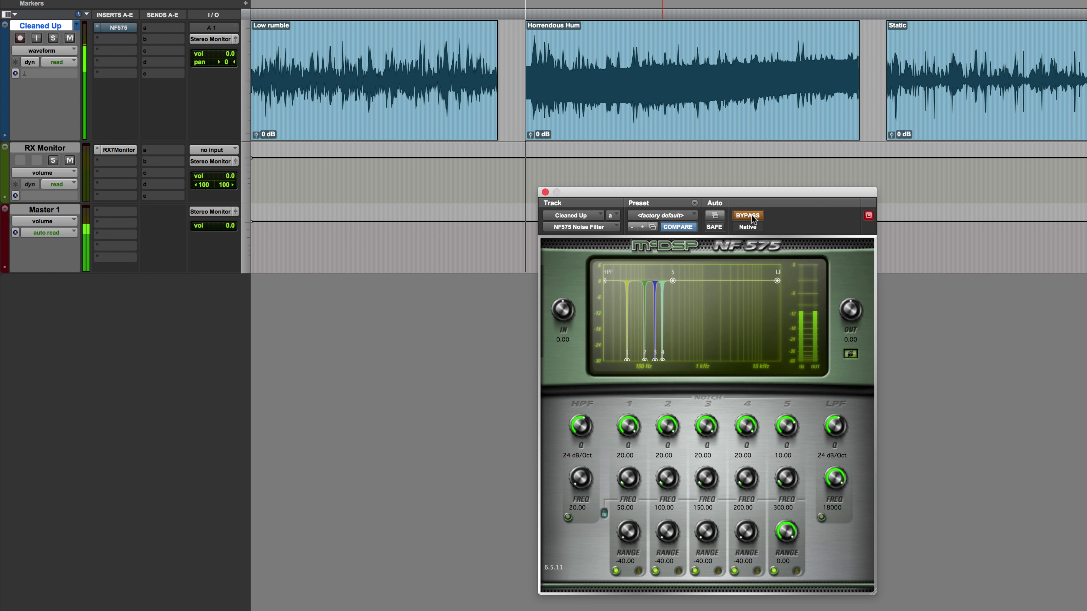
click(752, 216)
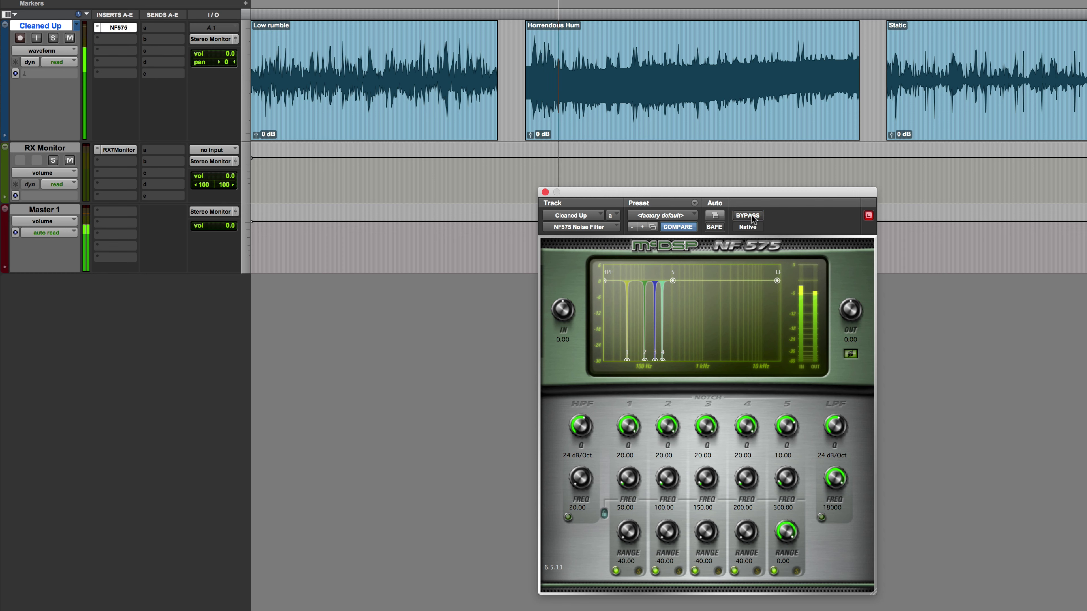
key(space)
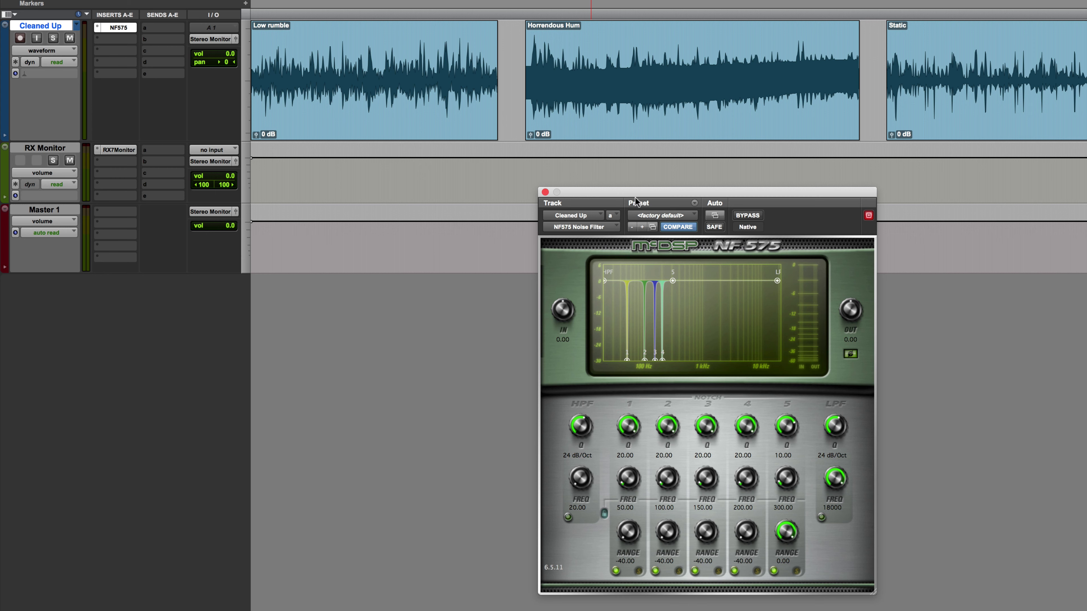
Listen again to the opening of the Horrendous Hum clip with the four notches active
drag(630, 191, 632, 179)
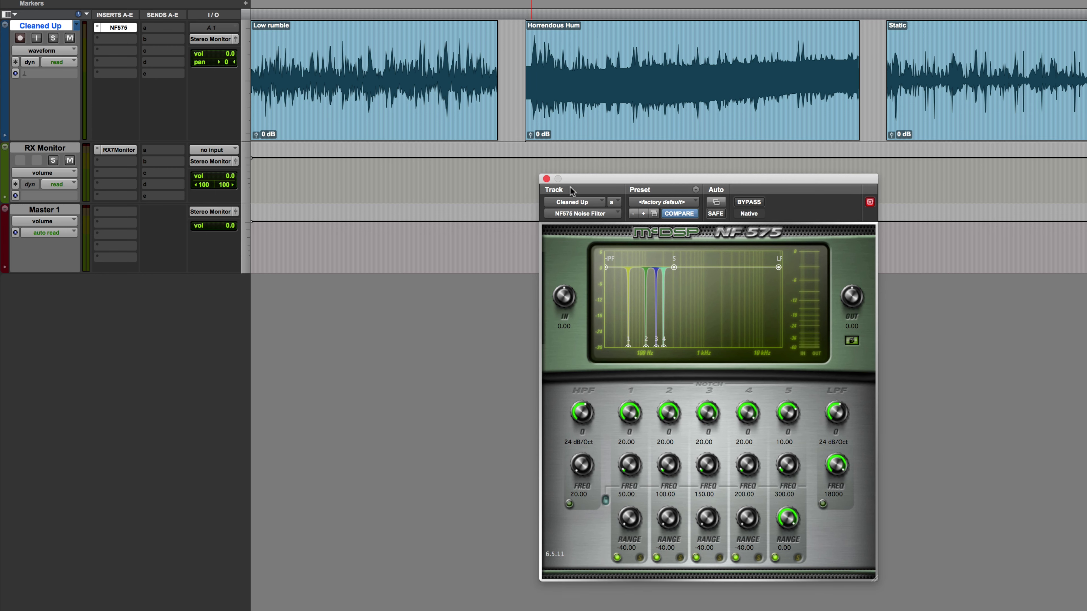
key(space)
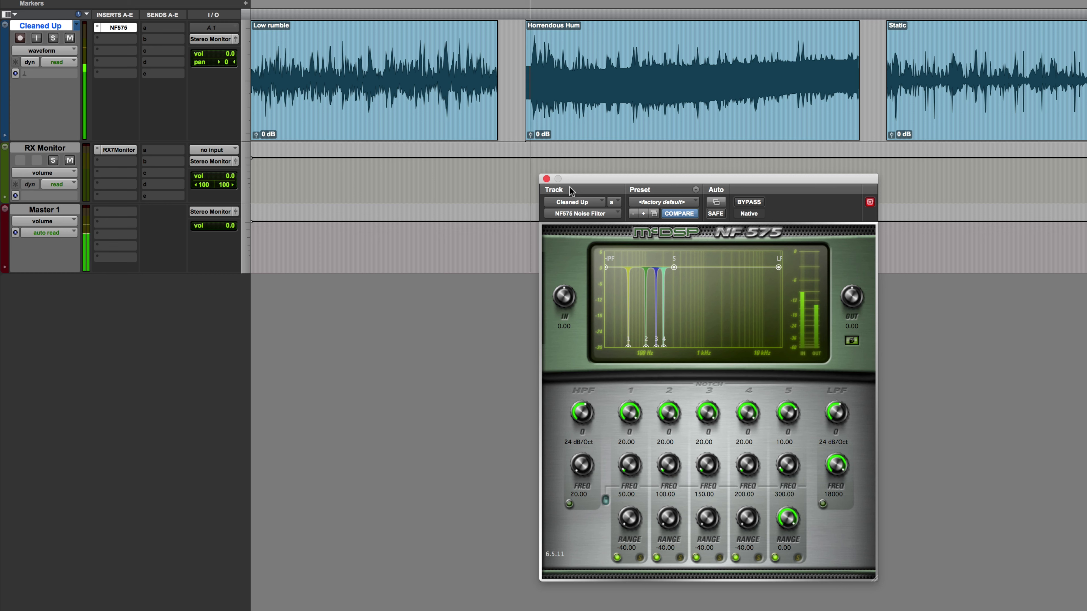
key(space)
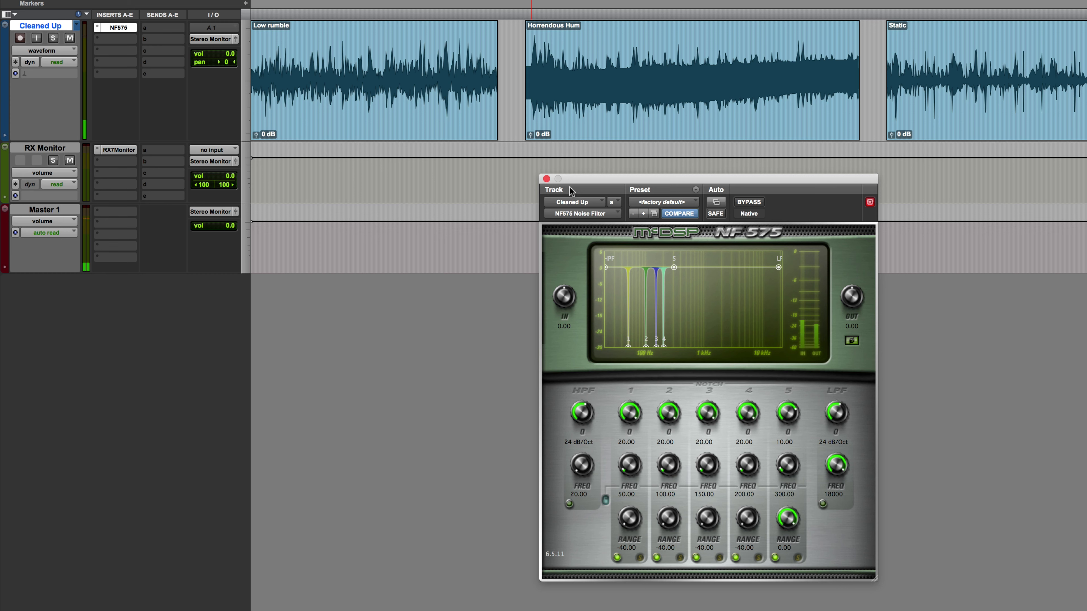
key(space)
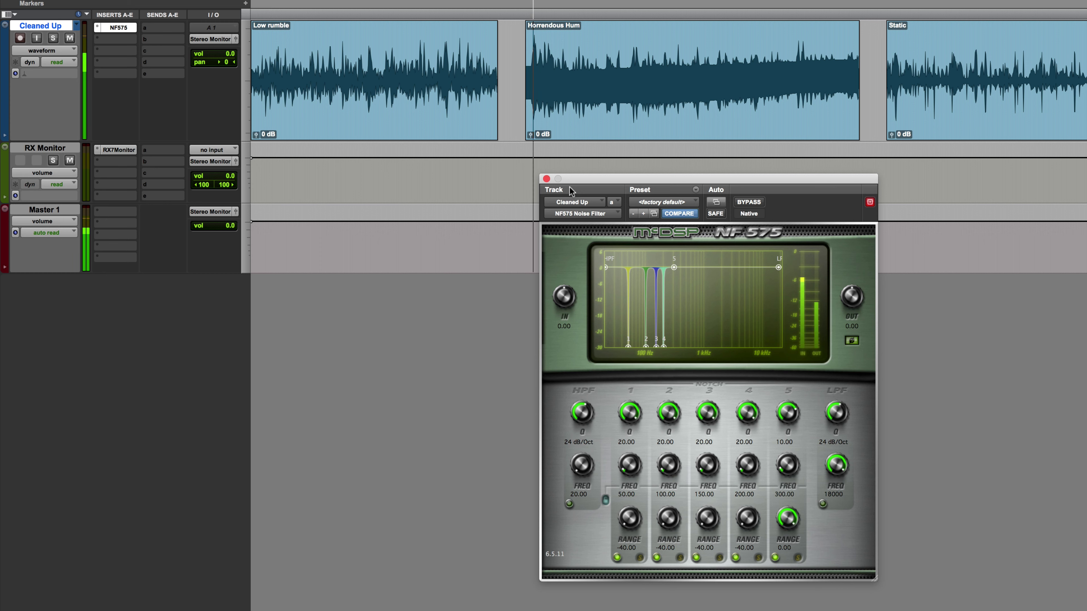
Copy the inserted NF575's settings and paste them into the AudioSuite version of the NF575 Noise Filter
click(695, 190)
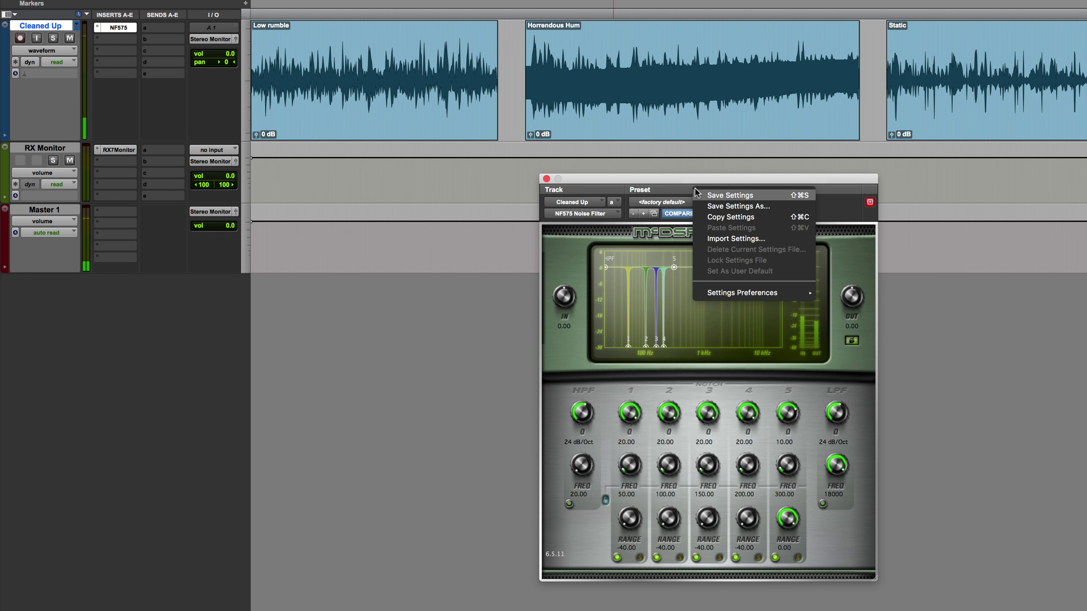
click(745, 217)
click(194, 7)
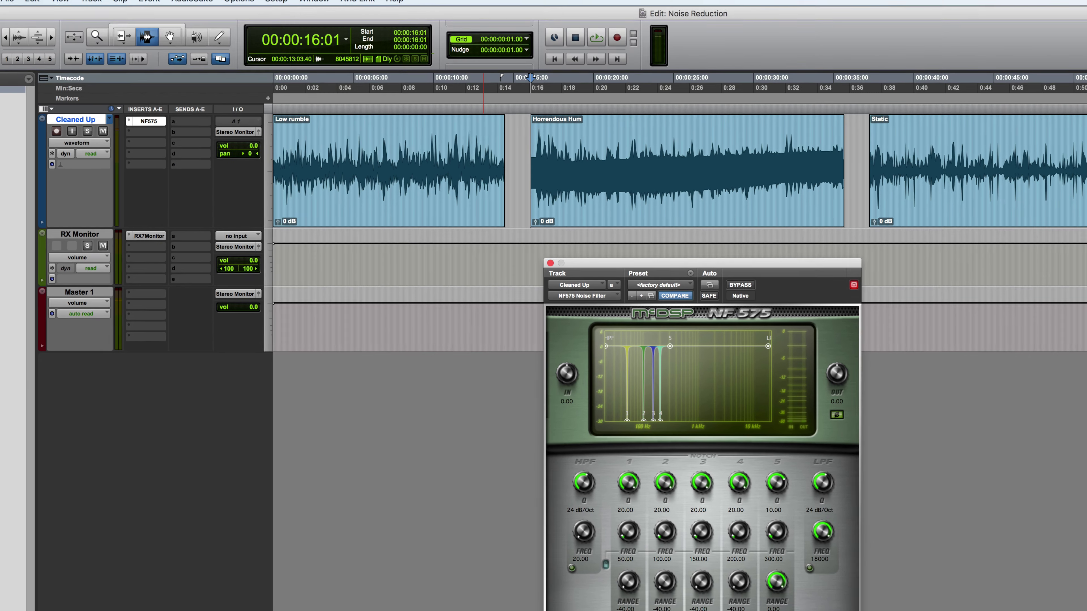
mouse_move(203, 24)
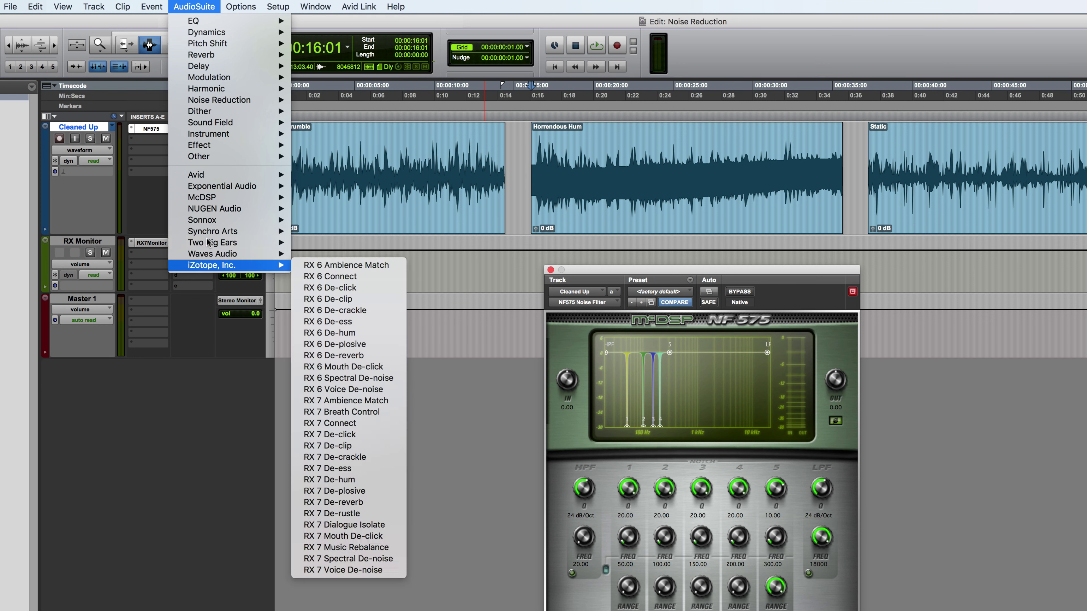
mouse_move(205, 198)
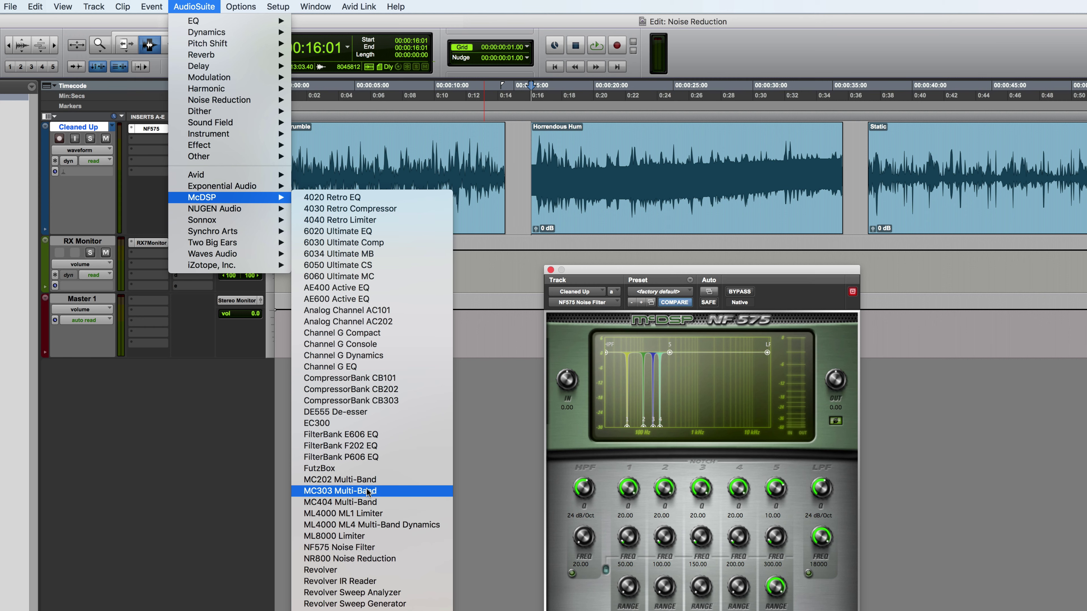
click(351, 548)
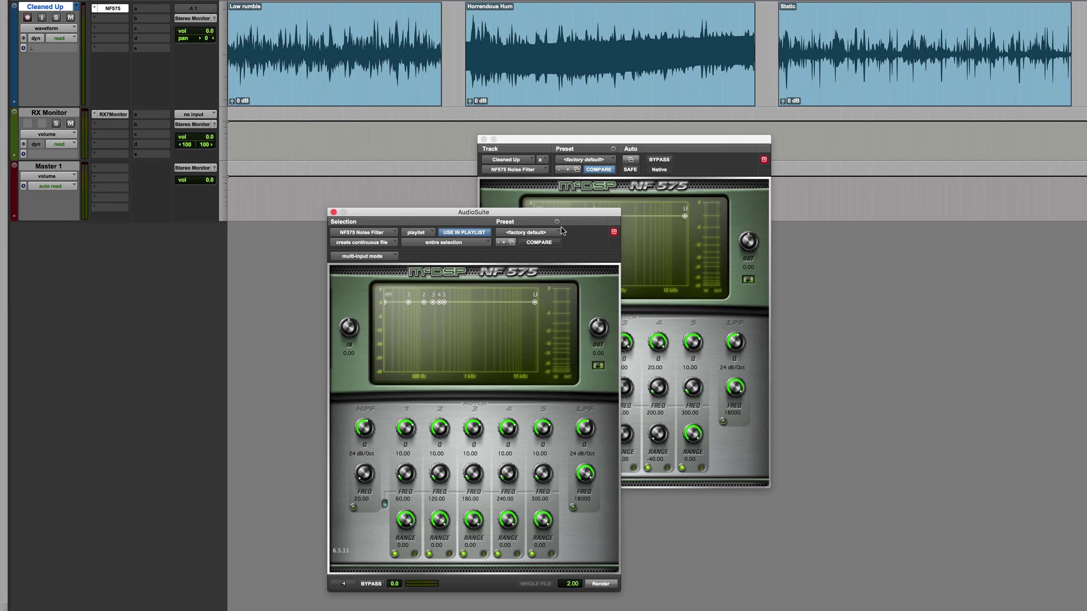
click(558, 223)
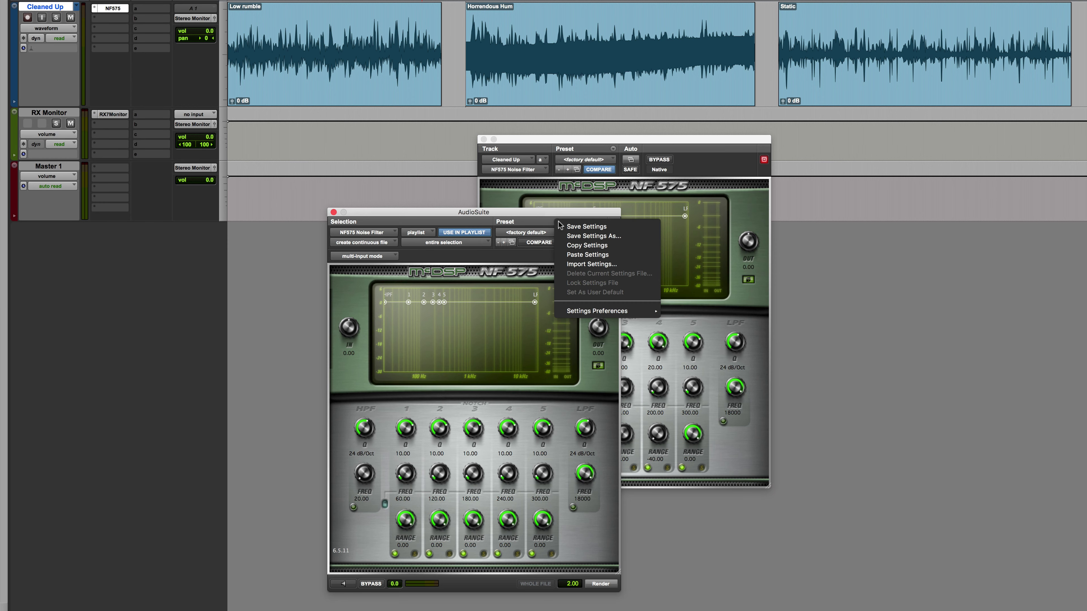
click(594, 253)
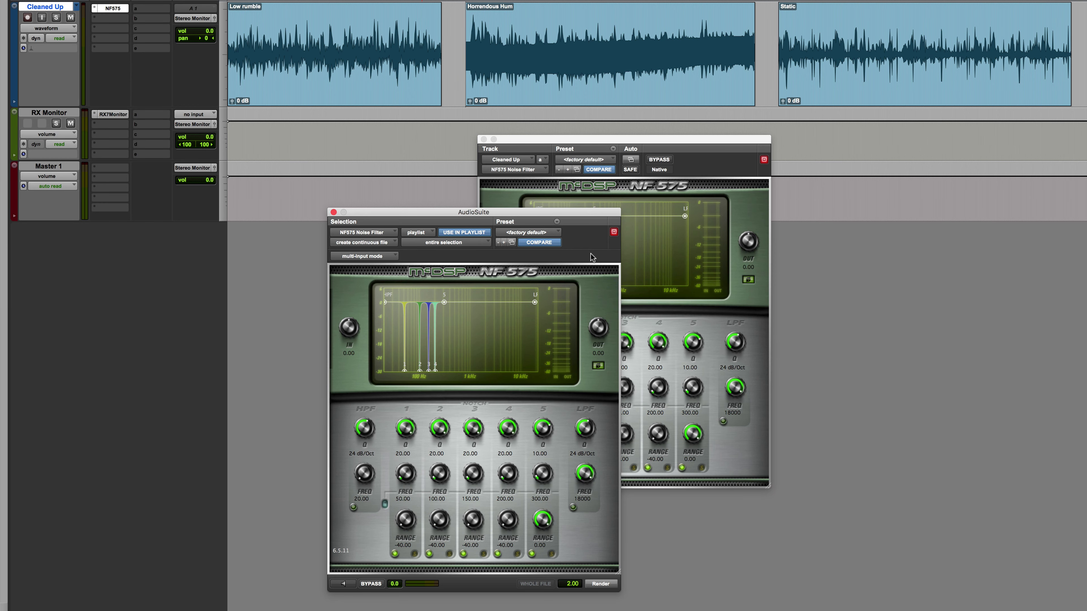
Render the AudioSuite NF575 onto the Horrendous Hum clip, close its window and make the track's NF575 insert inactive
click(604, 601)
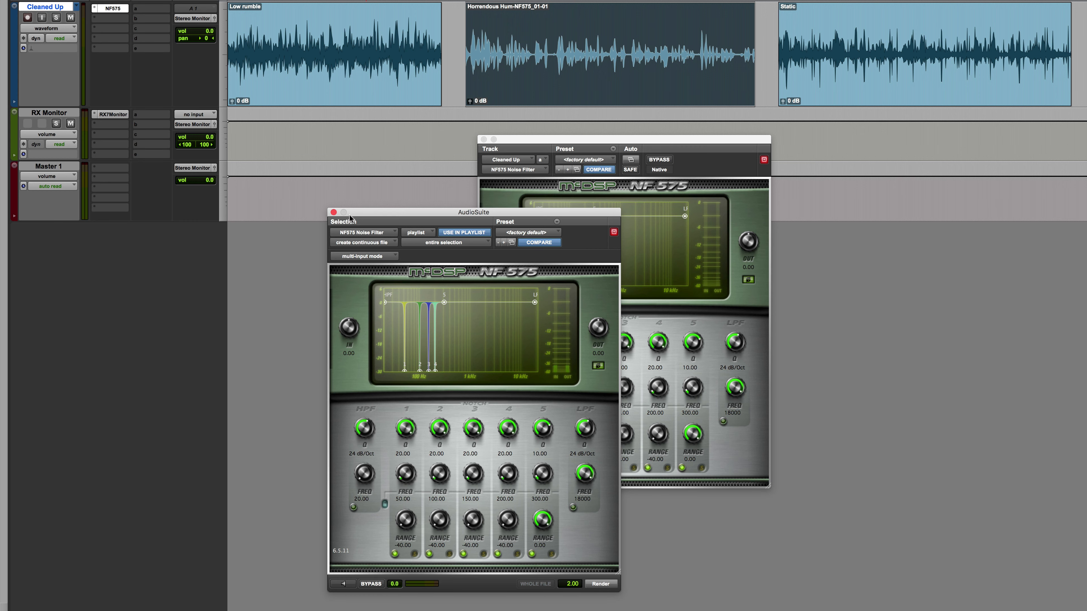
click(333, 212)
drag(555, 147, 1003, 249)
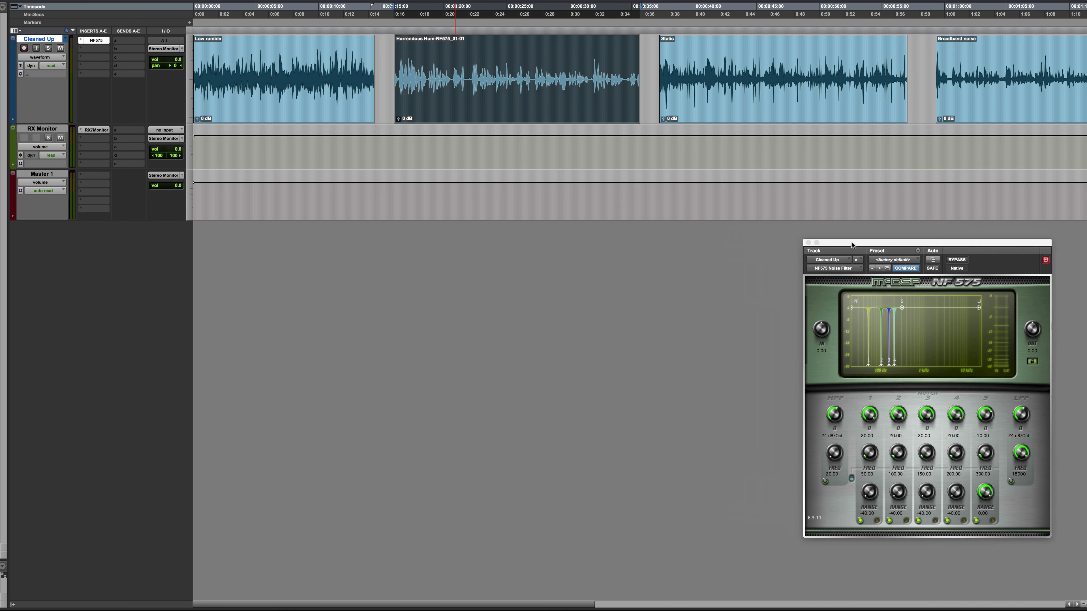
right_click(96, 42)
click(112, 52)
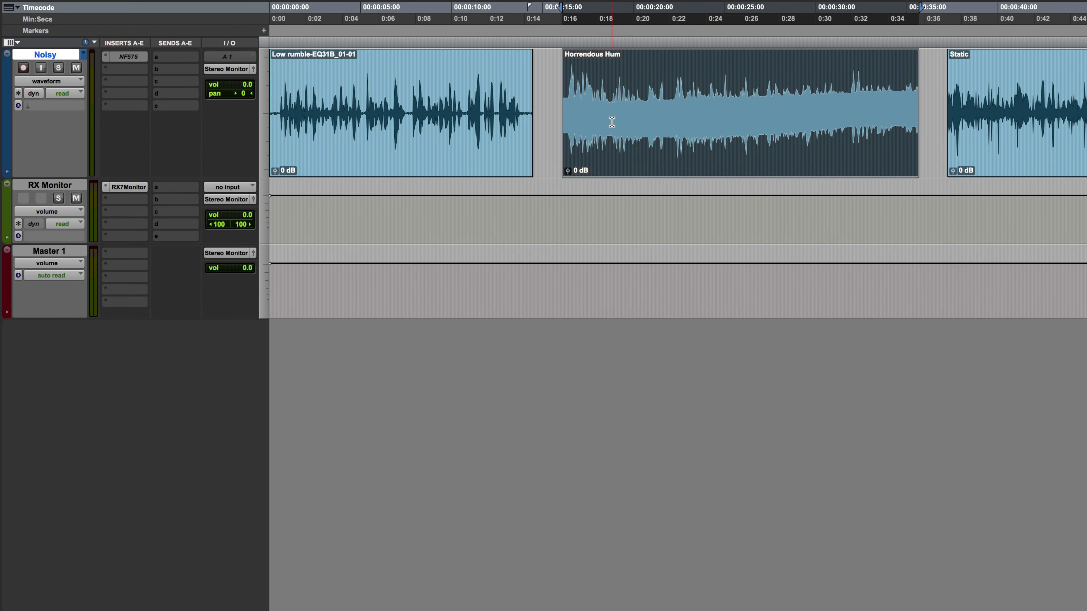
Compare the Horrendous Hum clip on the Noisy playlist with the rendered version on the Cleaned Up playlist
key(space)
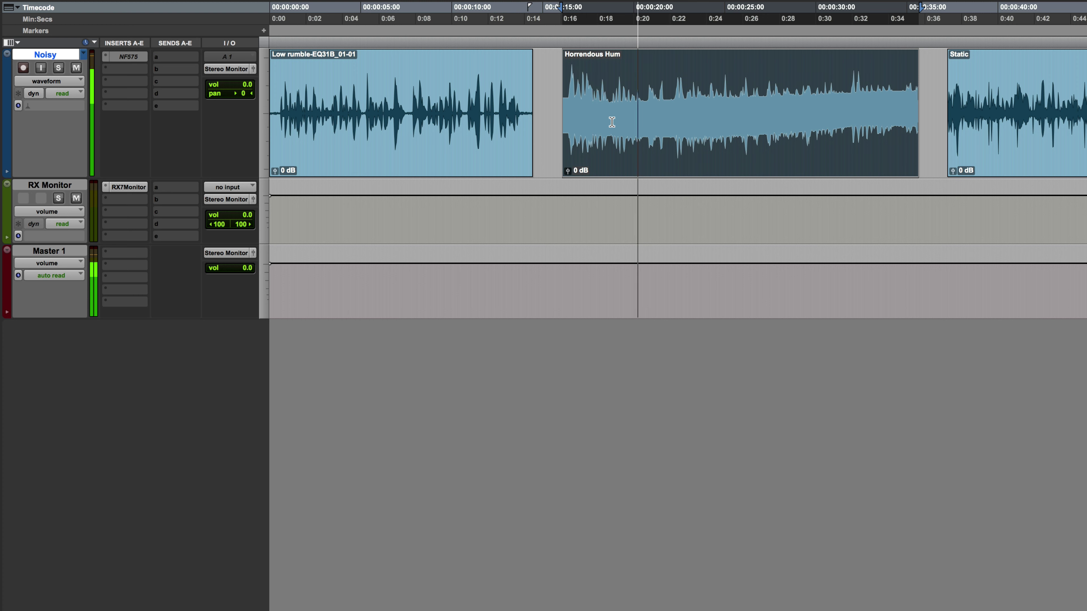
click(612, 122)
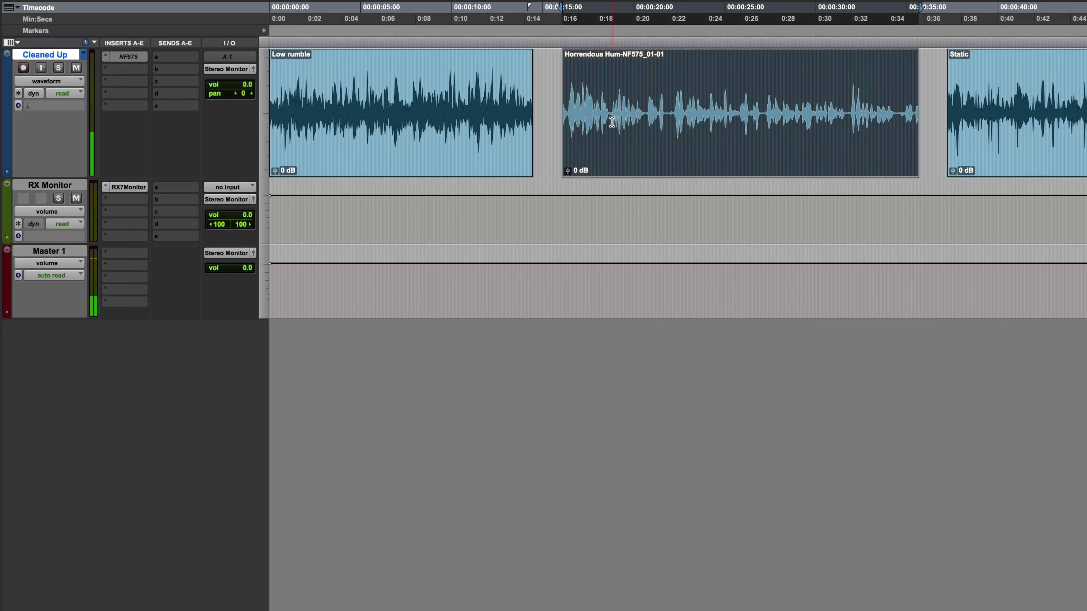
key(space)
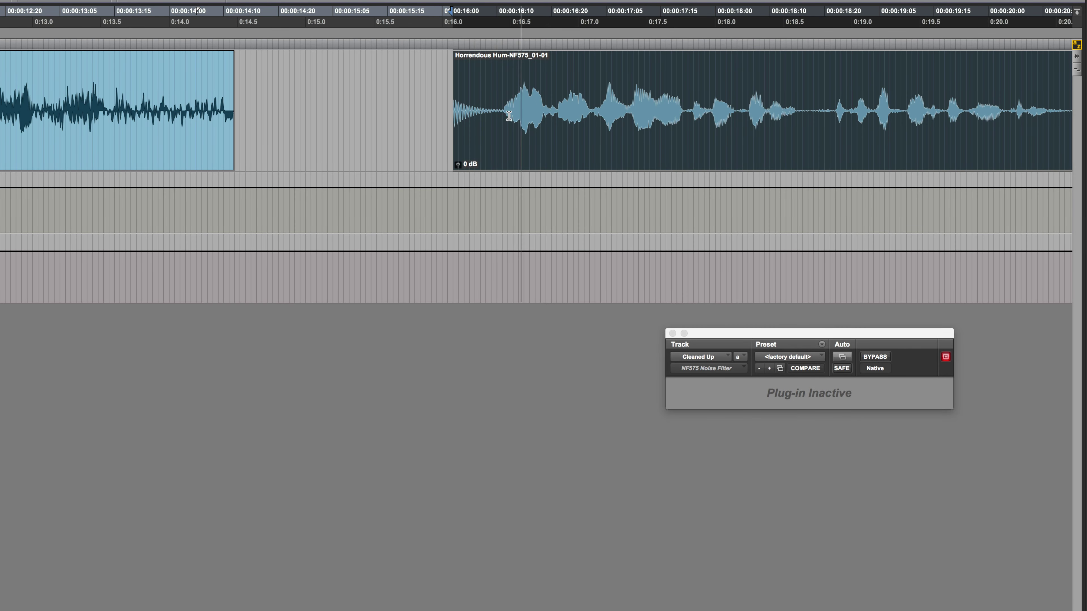
Trim the start of the rendered Horrendous Hum clip to just before the first speech, cutting off the initial ringing
click(482, 106)
click(486, 111)
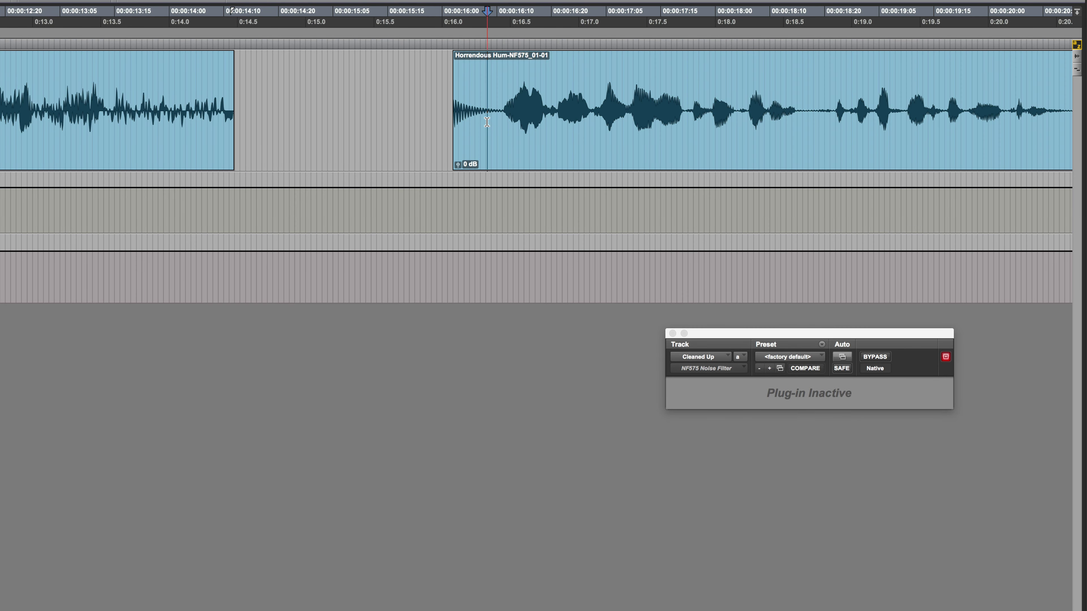
key(a)
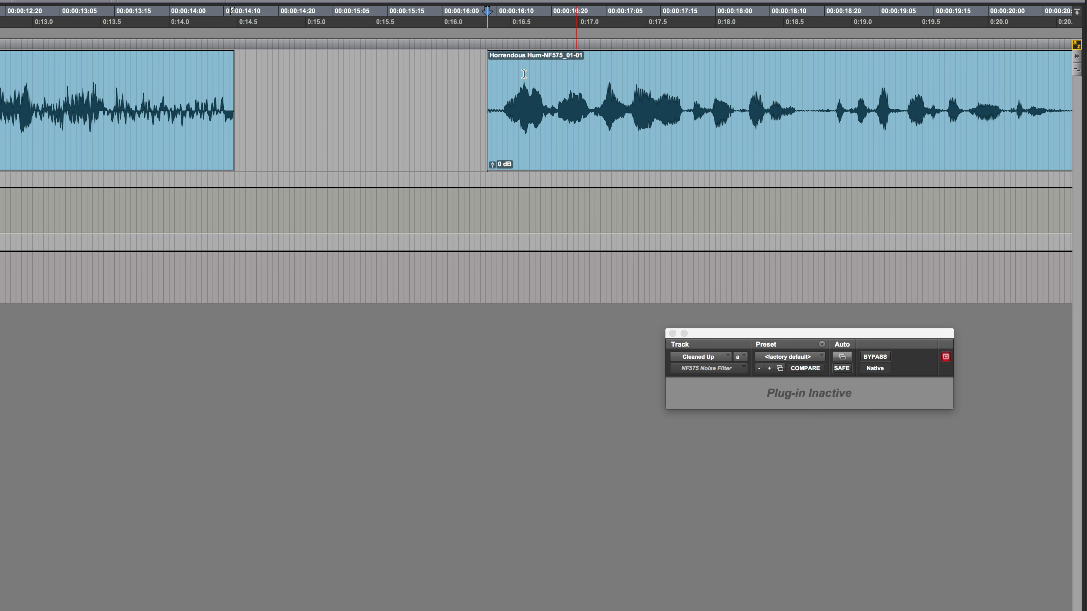
Add a fade-in from the trimmed clip's start to just before the first speech, and play back the clip's opening
click(500, 66)
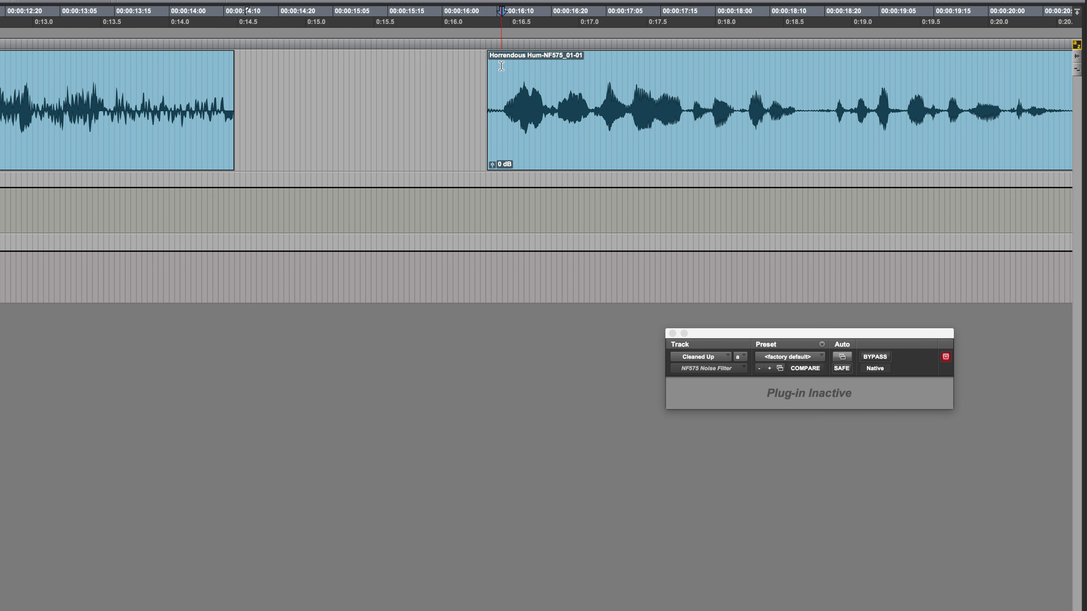
key(super+bracketright)
key(super+bracketright)
key(super+bracketright)
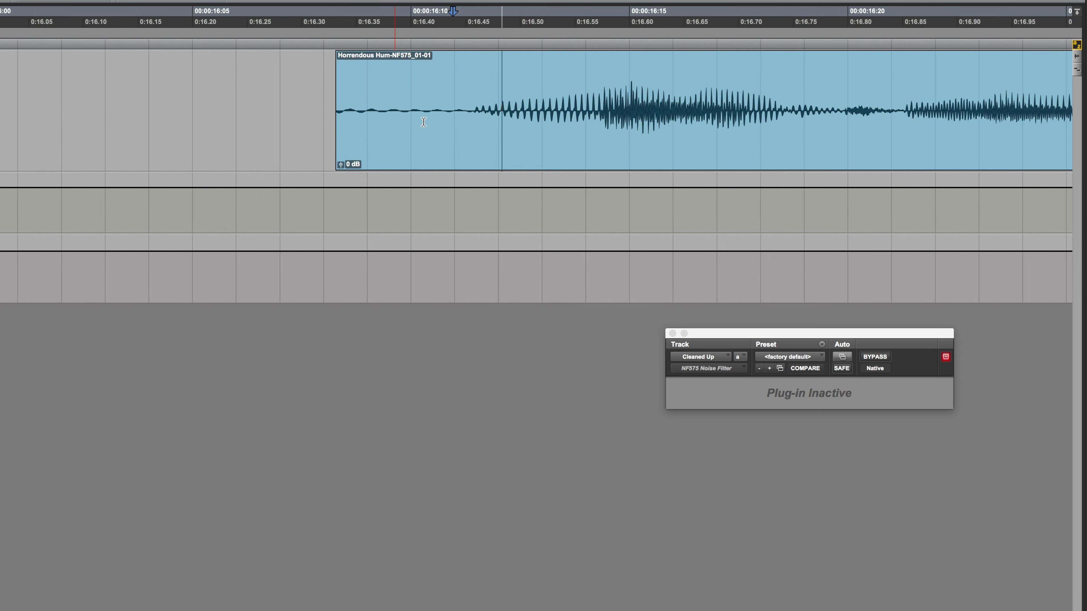
key(super+bracketleft)
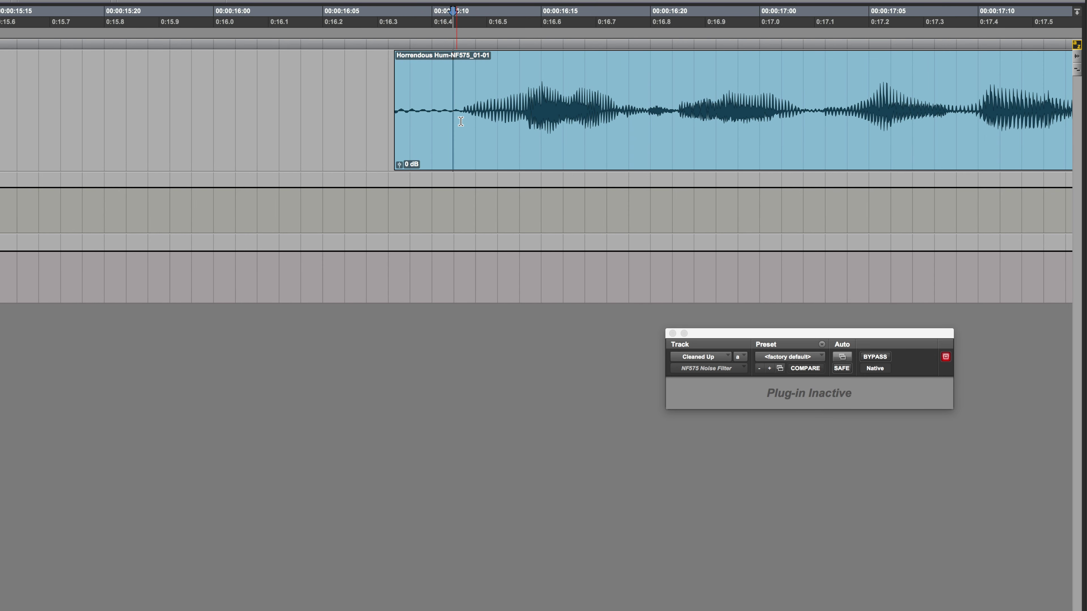
key(d)
click(340, 107)
key(space)
key(super+bracketleft)
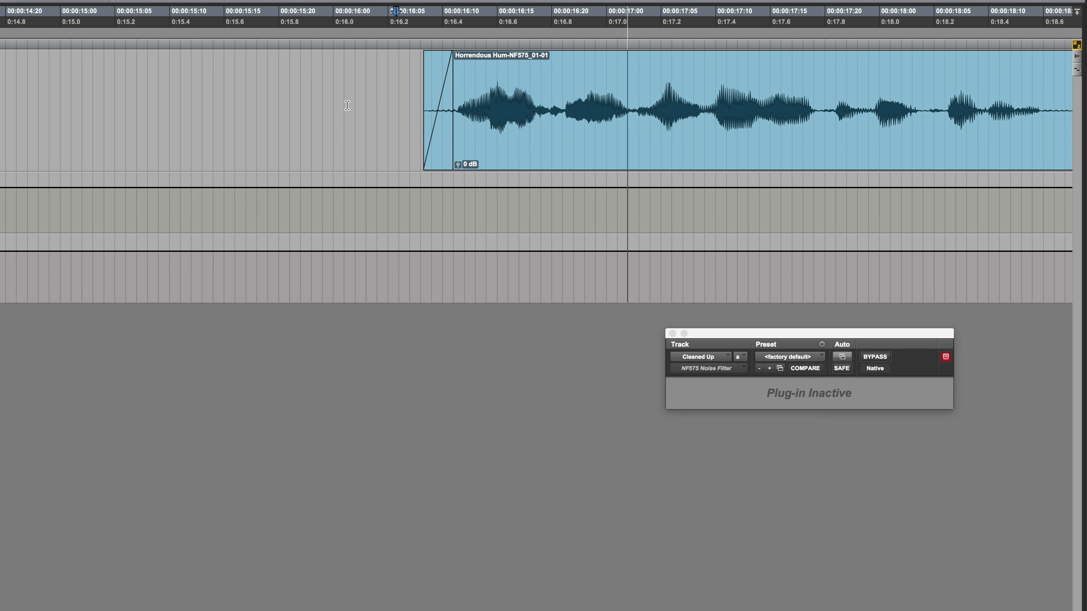
Reactivate the Cleaned Up track's NF575 insert, open its plug-in window and copy the insert to the track's third slot
key(super+bracketleft)
key(super+bracketleft)
key(super+bracketleft)
key(super+bracketleft)
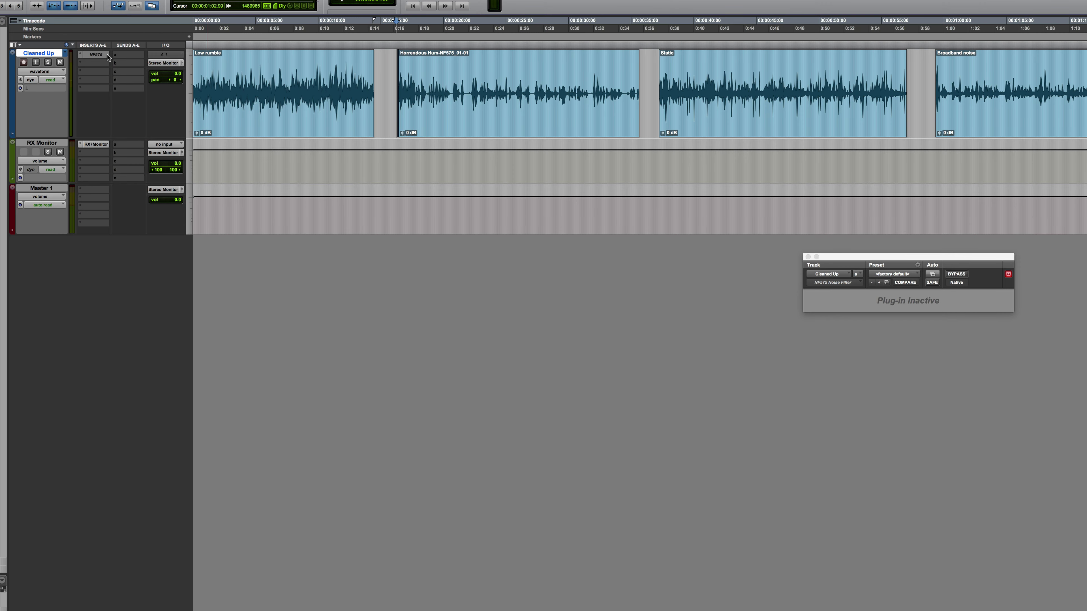
click(92, 55)
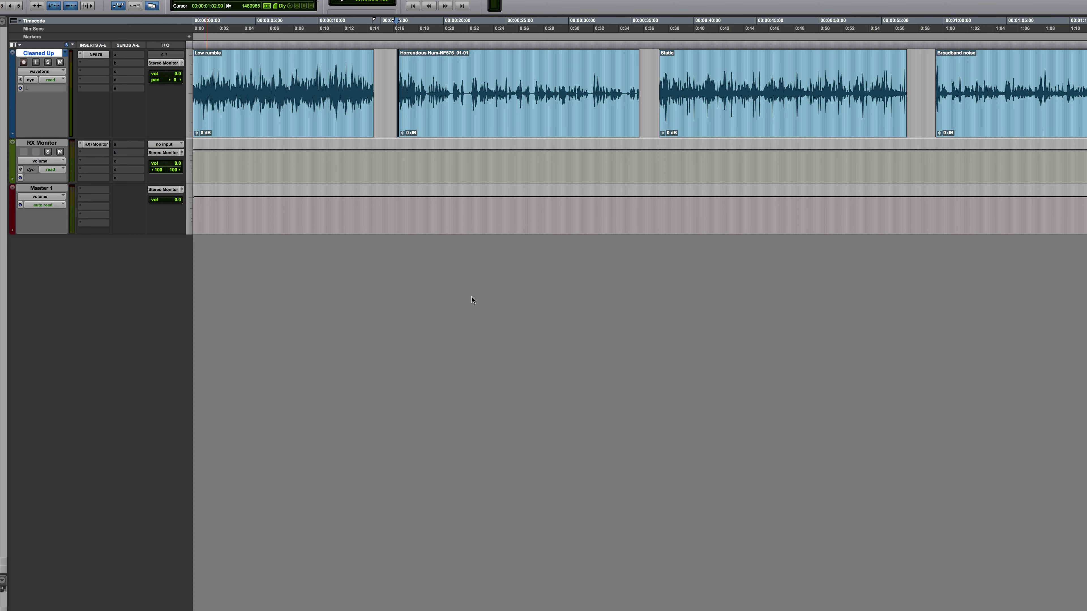
click(93, 54)
drag(849, 257, 368, 185)
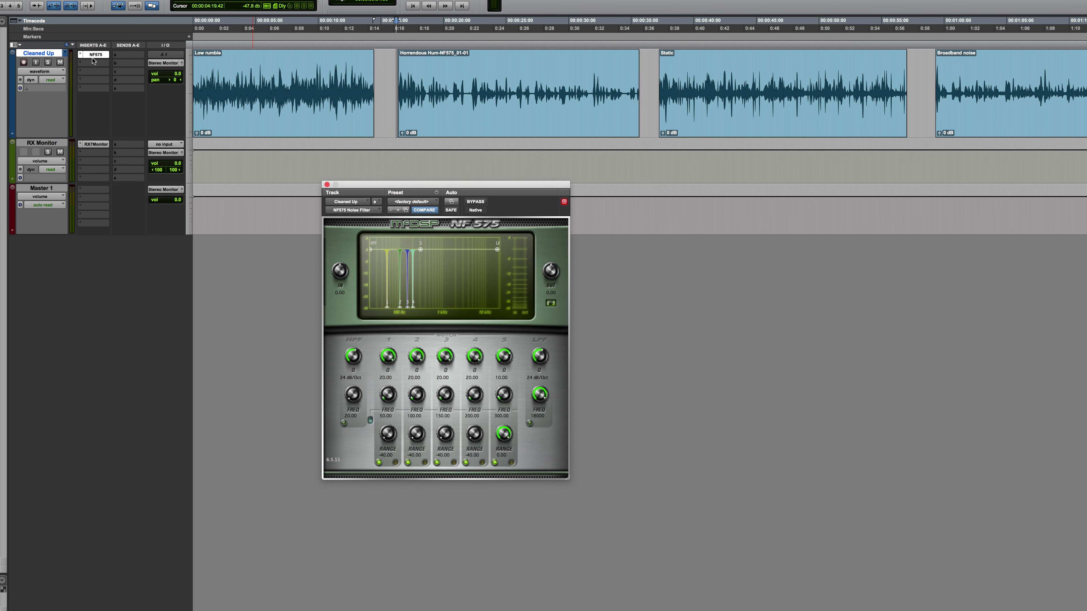
drag(94, 55, 93, 71)
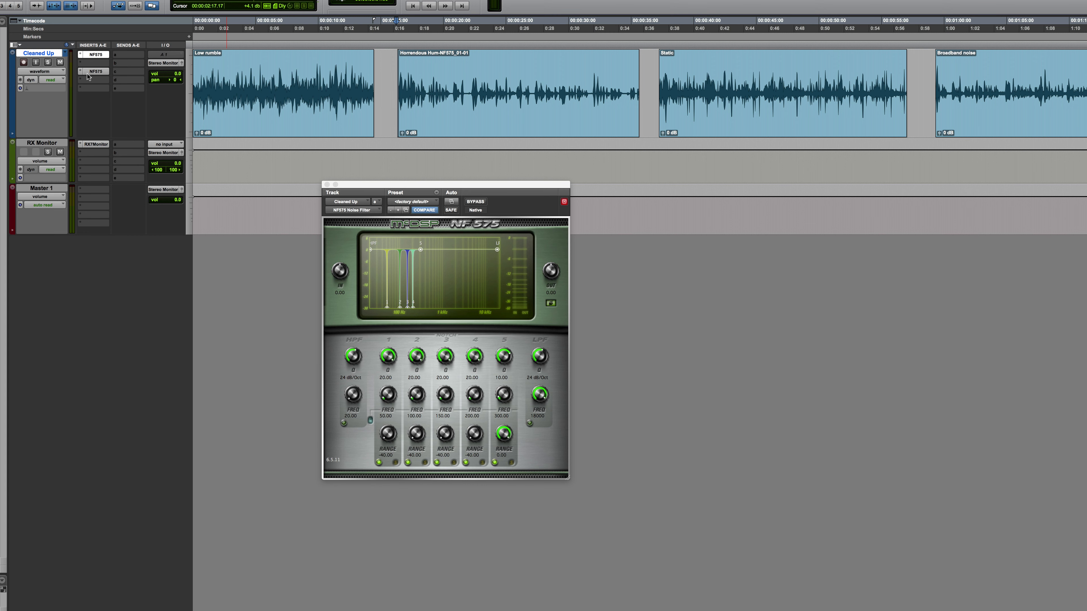
Remove both NF575 inserts from the Cleaned Up track
click(81, 71)
click(104, 44)
click(88, 54)
click(98, 25)
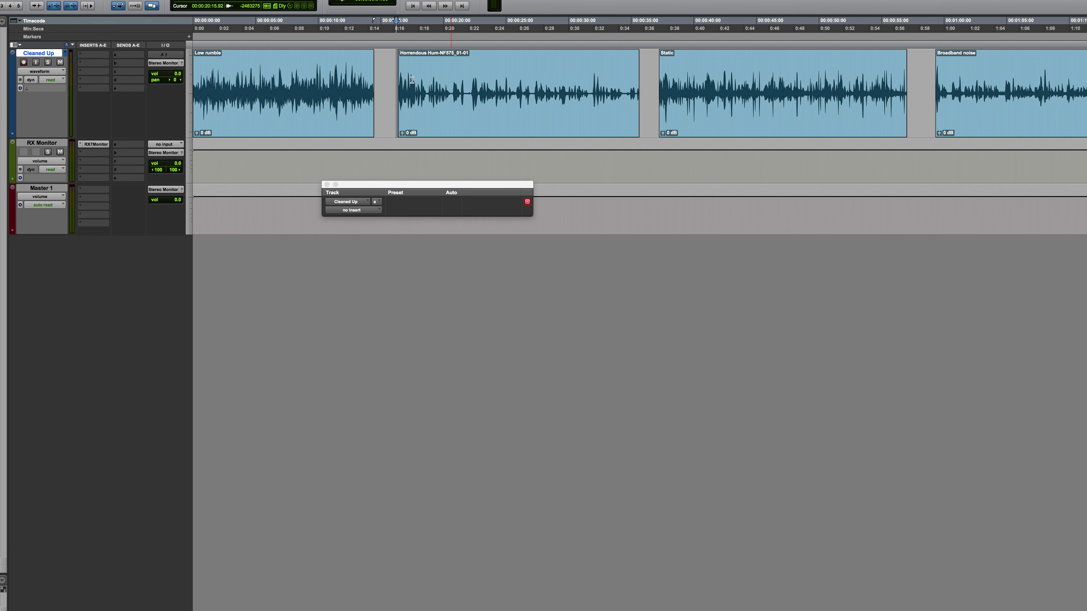
Play the Static clip on the Cleaned Up track from its start to hear the unprocessed crackle
scroll(502, 121, right, 5)
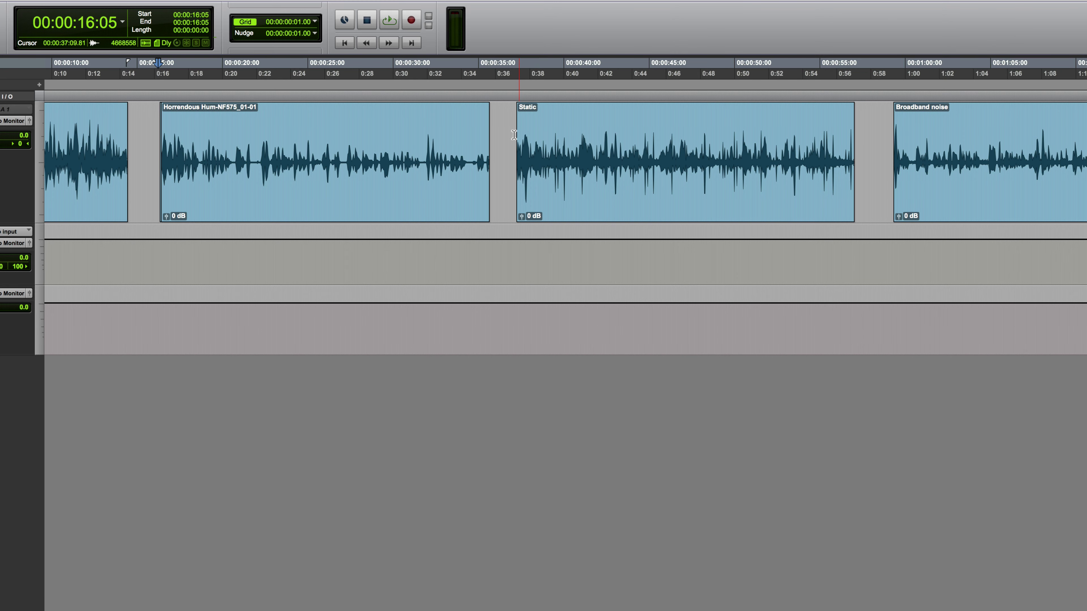
click(509, 135)
key(Tab)
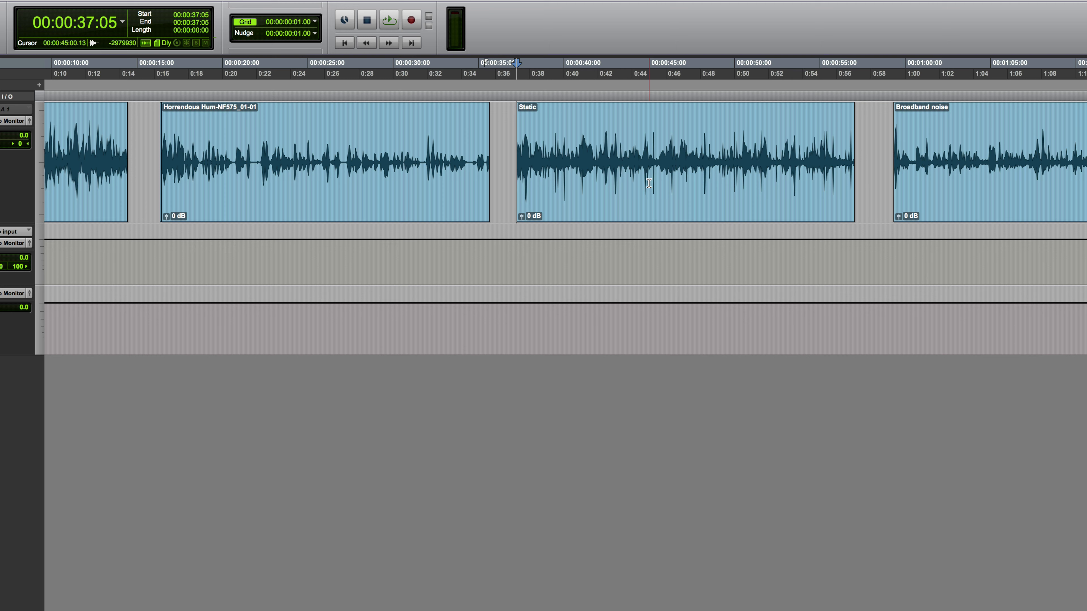
key(space)
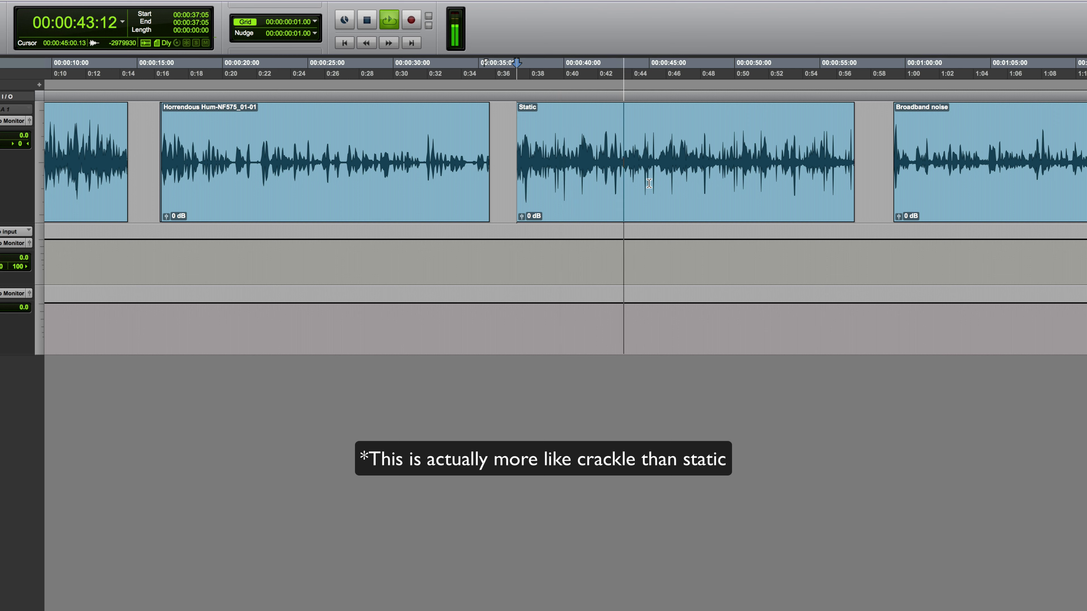
key(space)
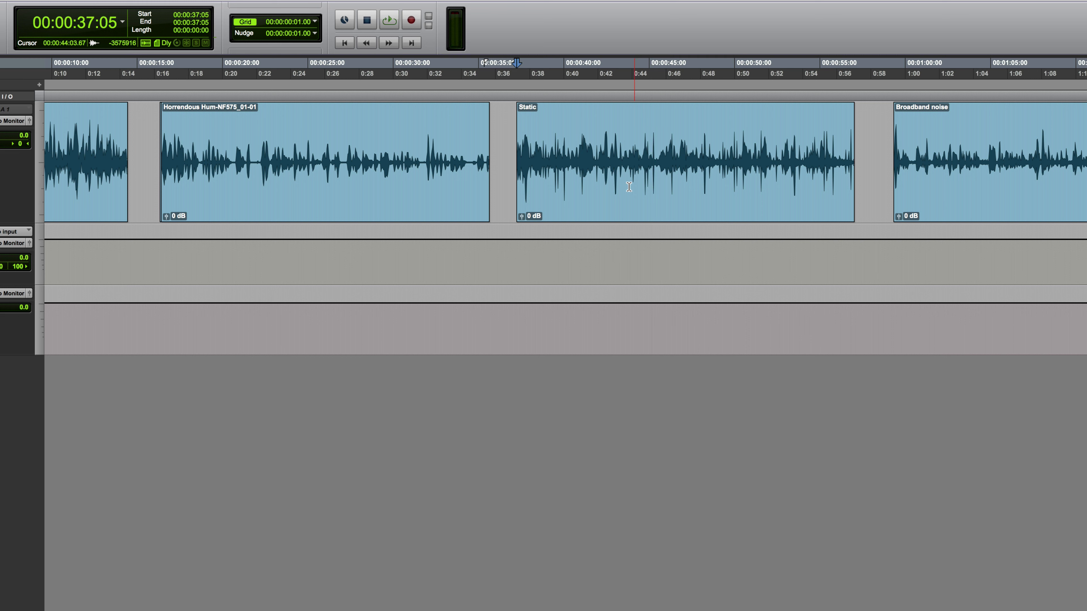
Select the whole Static clip and open the AudioSuite Oxford DeClicker, moving its window clear of the tracks
double_click(604, 183)
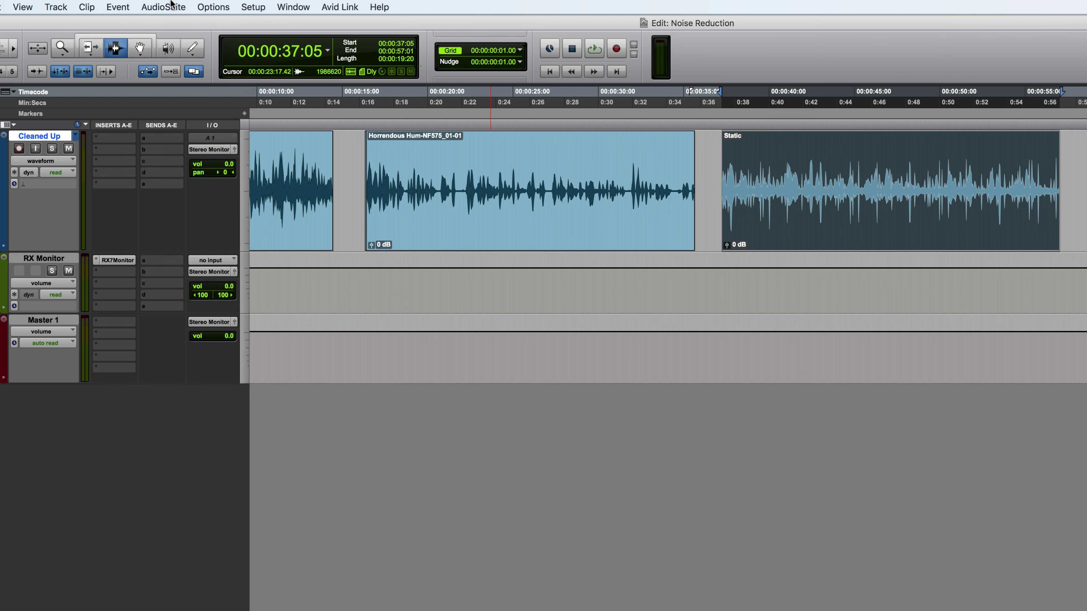
click(163, 6)
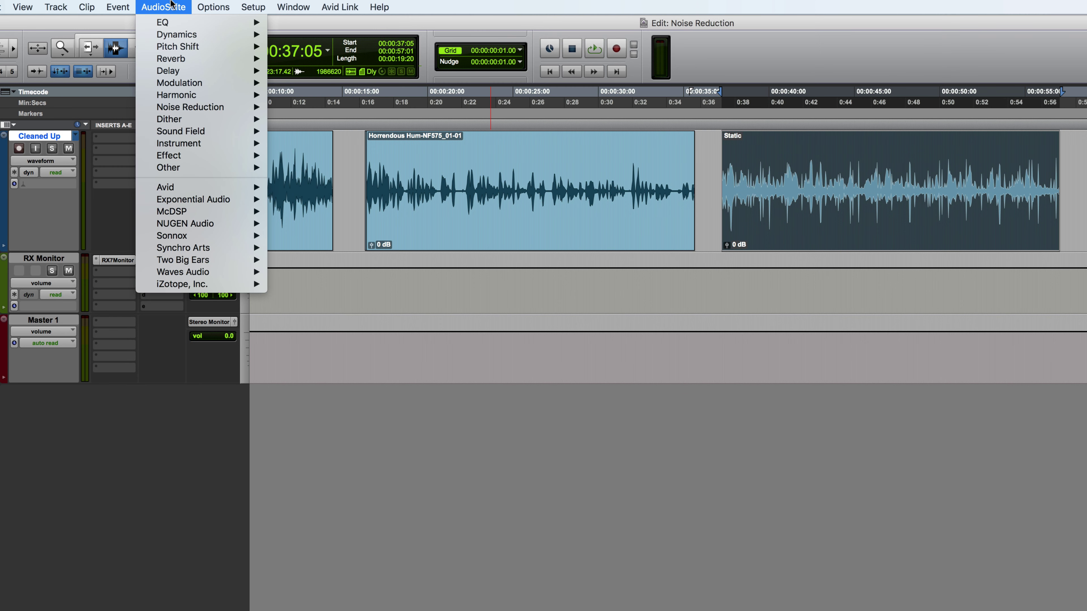
mouse_move(182, 106)
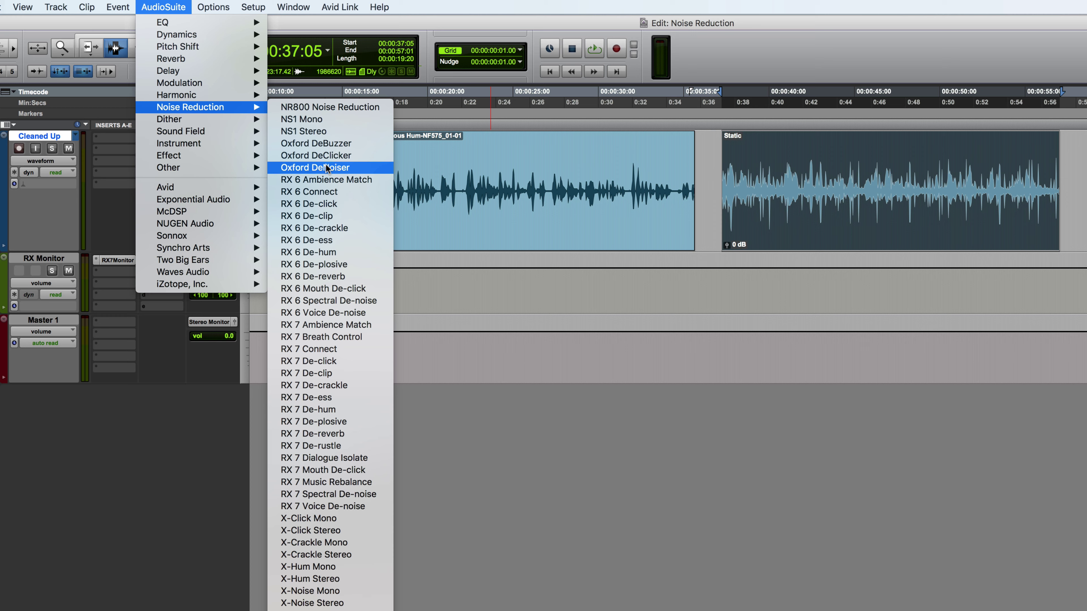
click(354, 156)
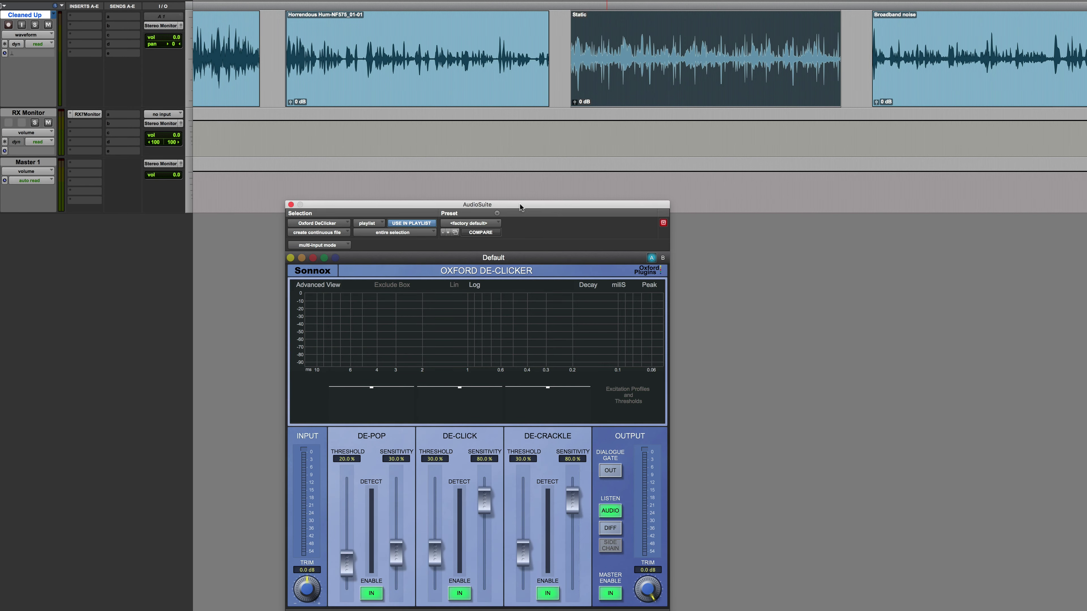
drag(519, 205, 763, 164)
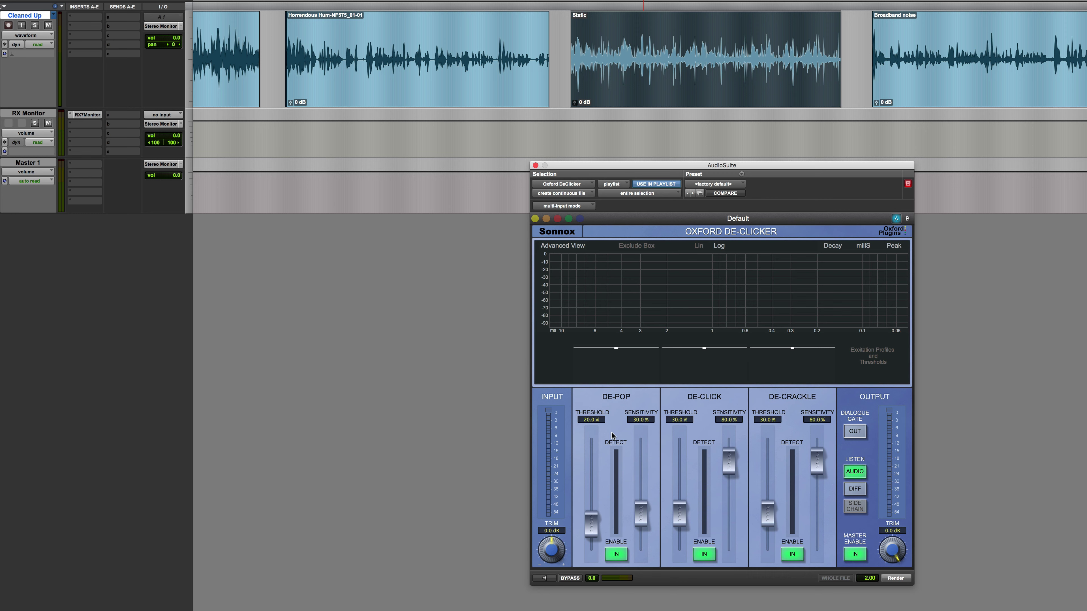
Preview the Static clip through the DeClicker's default settings, first as processed audio and again as the difference signal
click(546, 577)
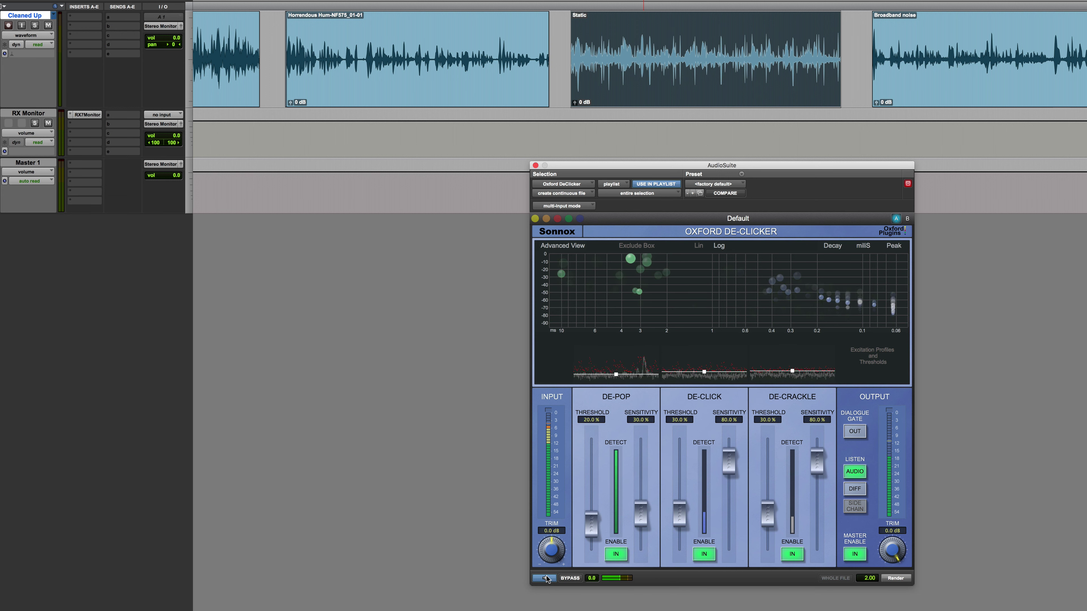
click(545, 577)
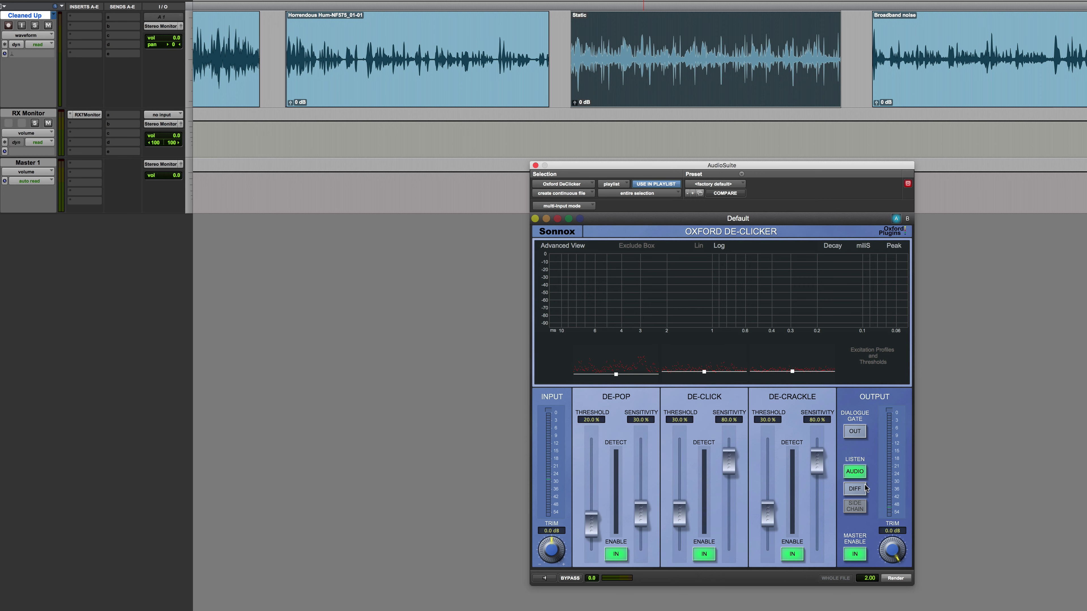
mouse_move(860, 491)
click(856, 489)
click(550, 579)
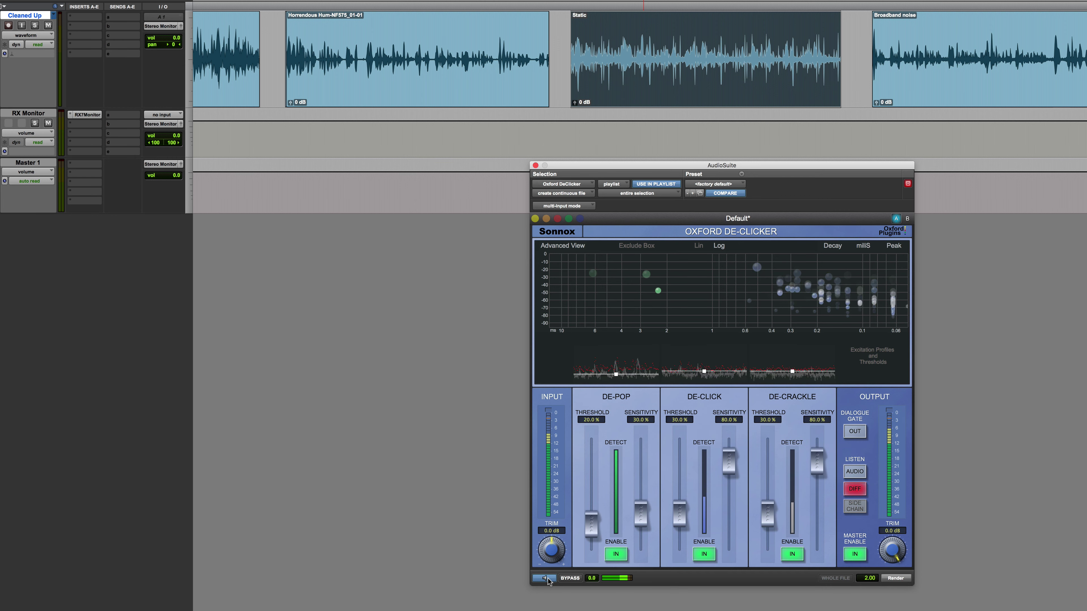
Disable the De-Pop section during the preview, and compare the processed audio with the difference signal
mouse_move(590, 558)
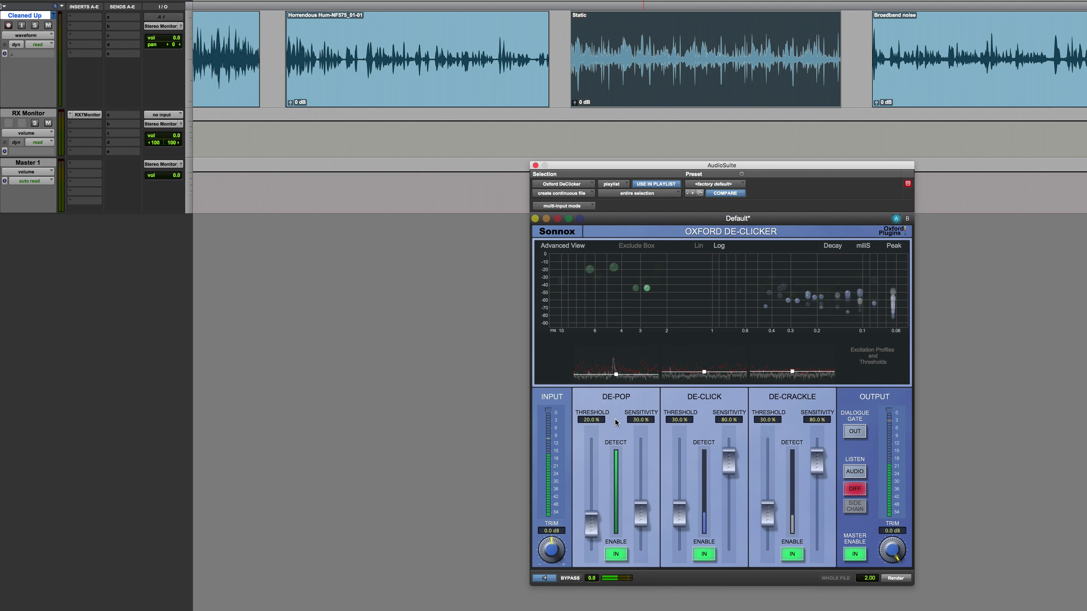
click(608, 556)
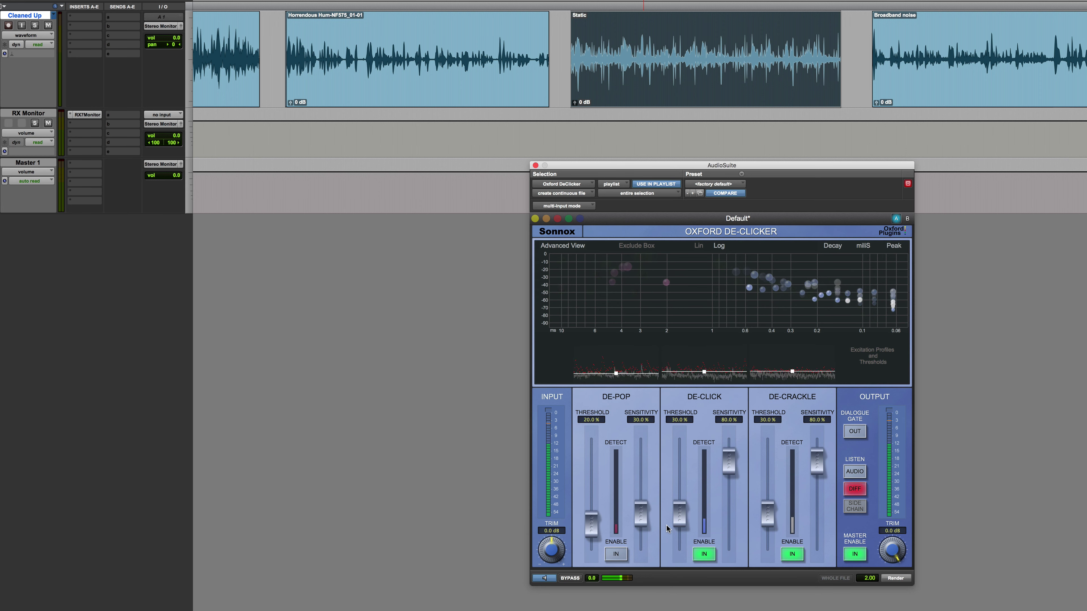
click(855, 471)
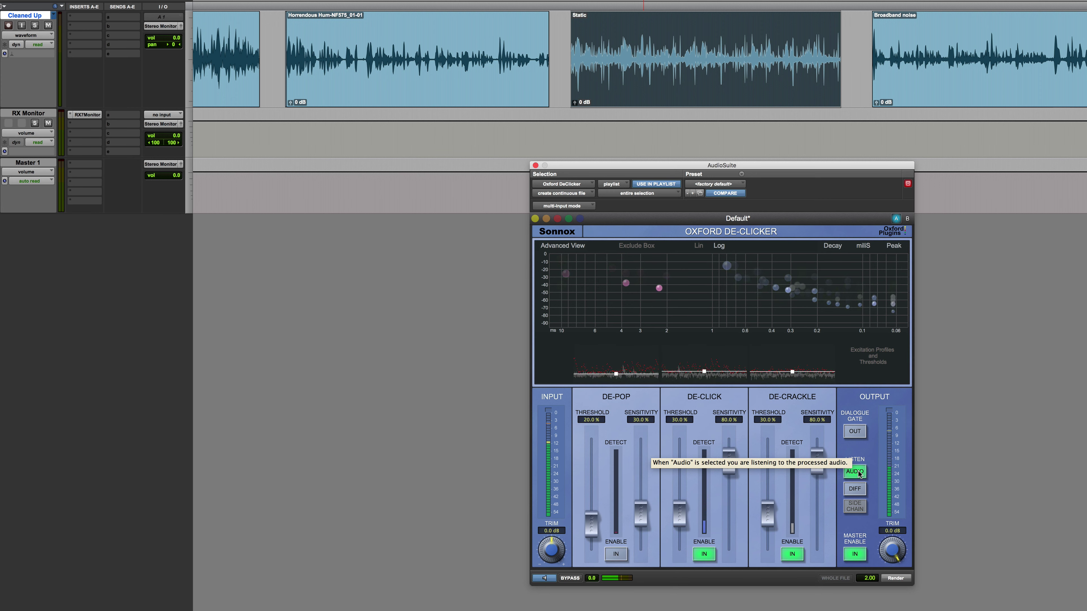
click(858, 491)
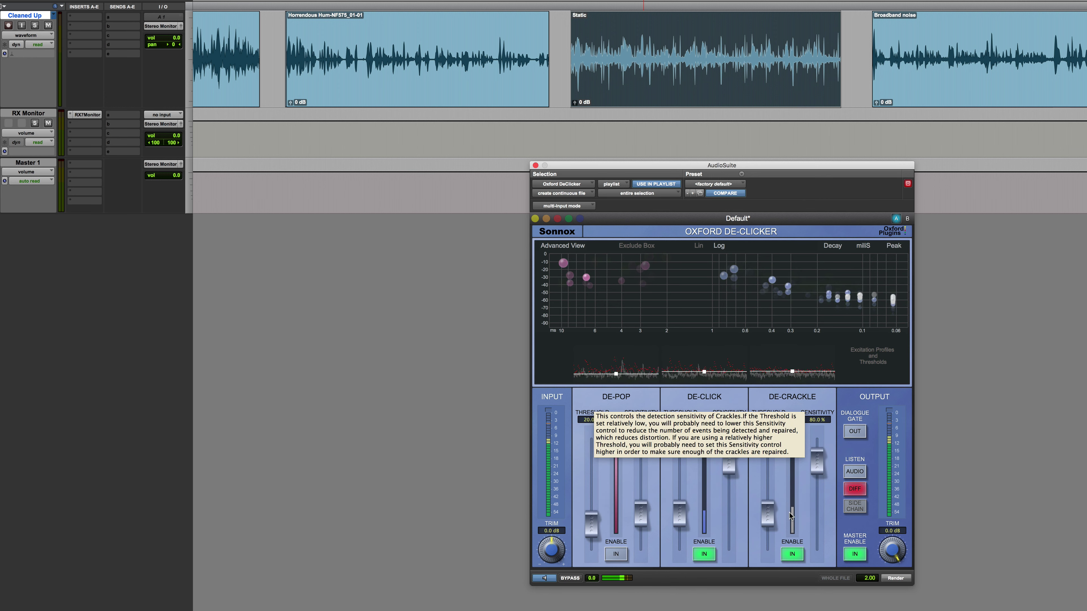
Try a De-Crackle threshold of 0 %, comparing the processed audio with the difference signal
drag(765, 519, 765, 554)
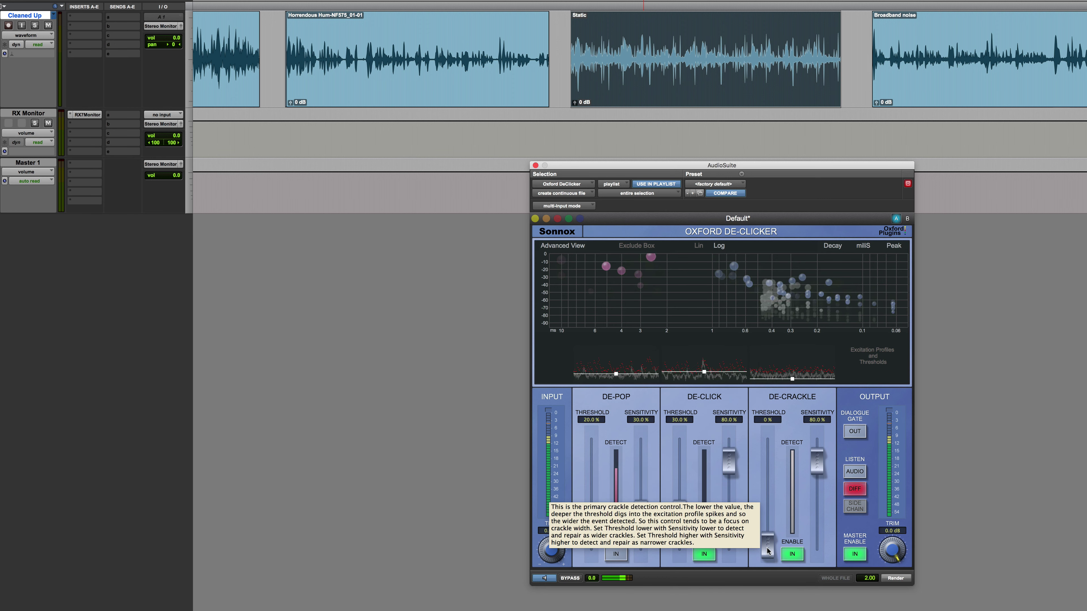
click(855, 472)
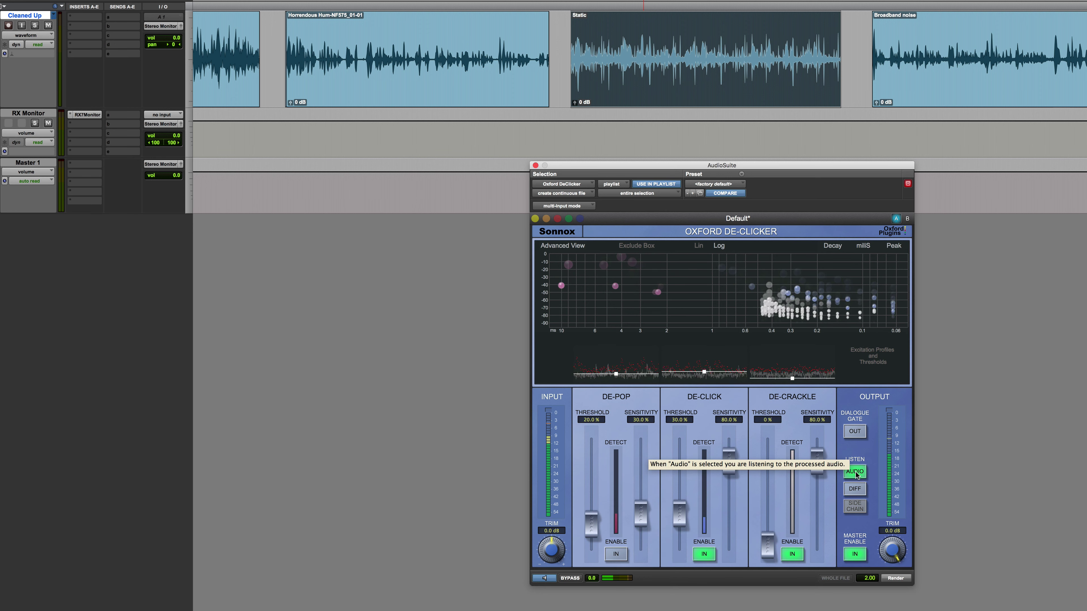
click(855, 488)
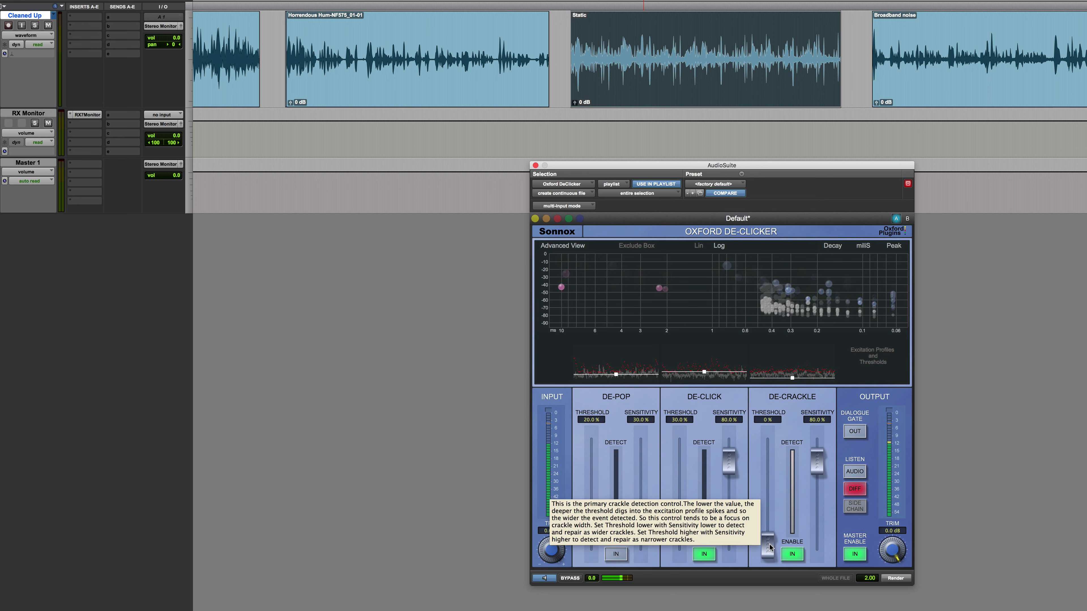
Set the De-Crackle threshold to 19.4 % and its sensitivity to 84.2 %, and switch to listening to the processed audio
drag(767, 543, 769, 528)
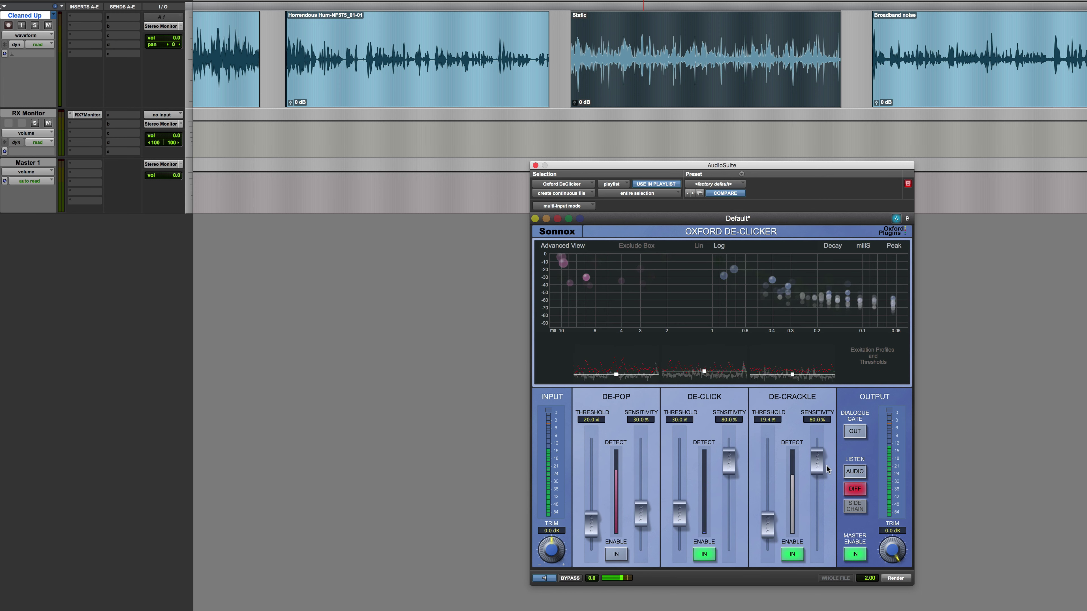
drag(817, 467, 818, 461)
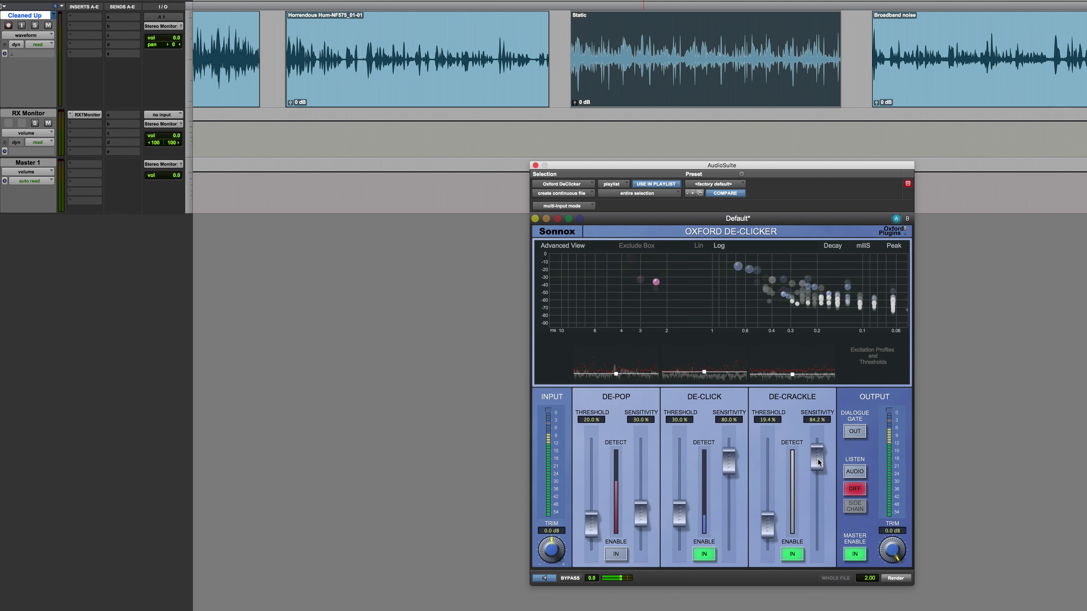
click(855, 472)
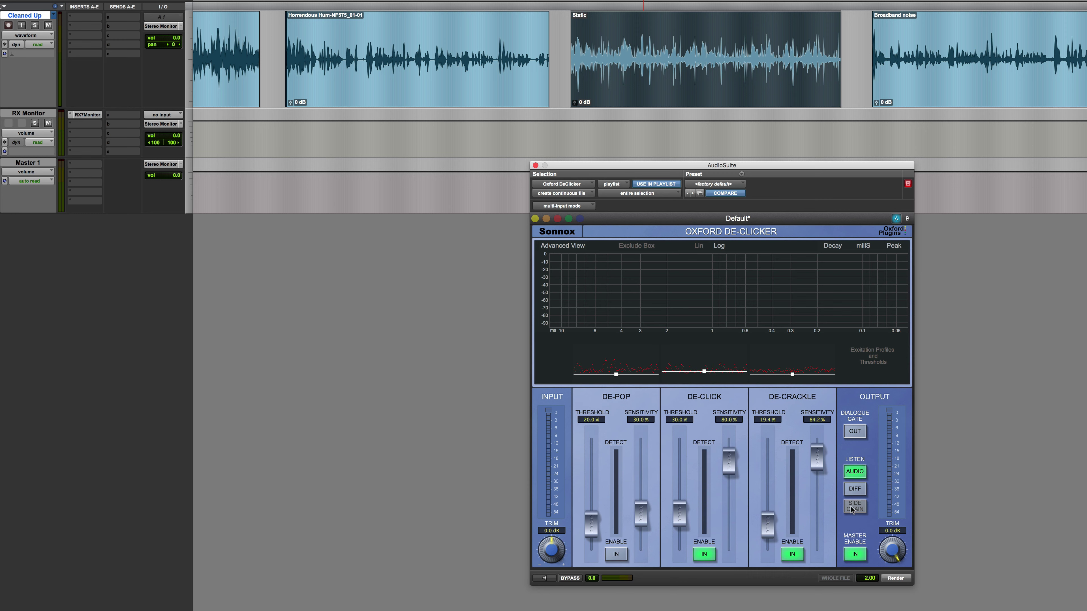
While previewing the difference signal, set the De-Click sensitivity to 92.0 % and threshold to 14.6 %, and return to the processed audio
click(545, 578)
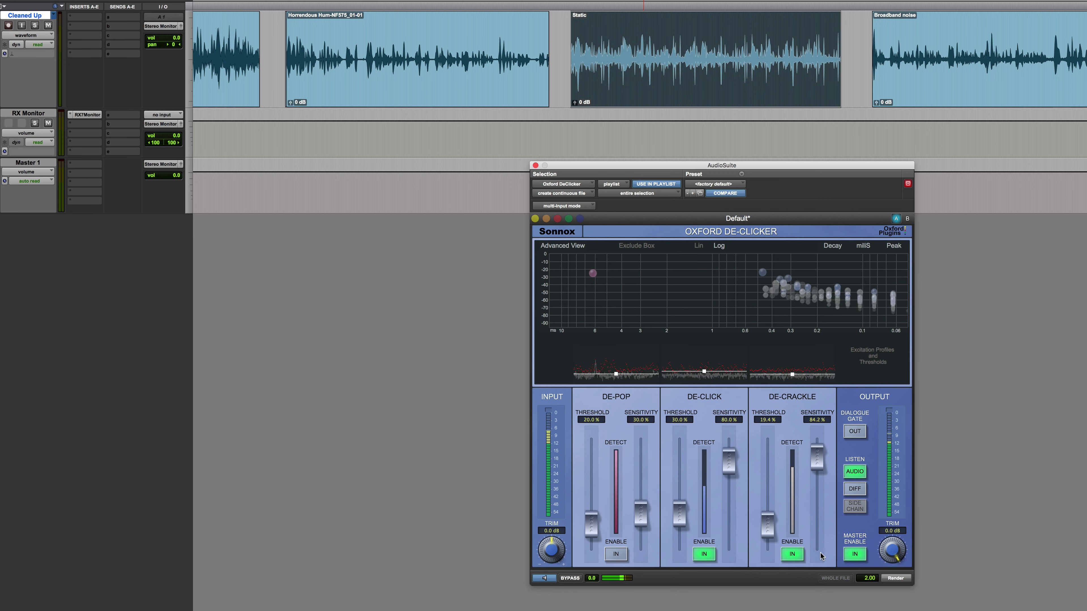
click(855, 488)
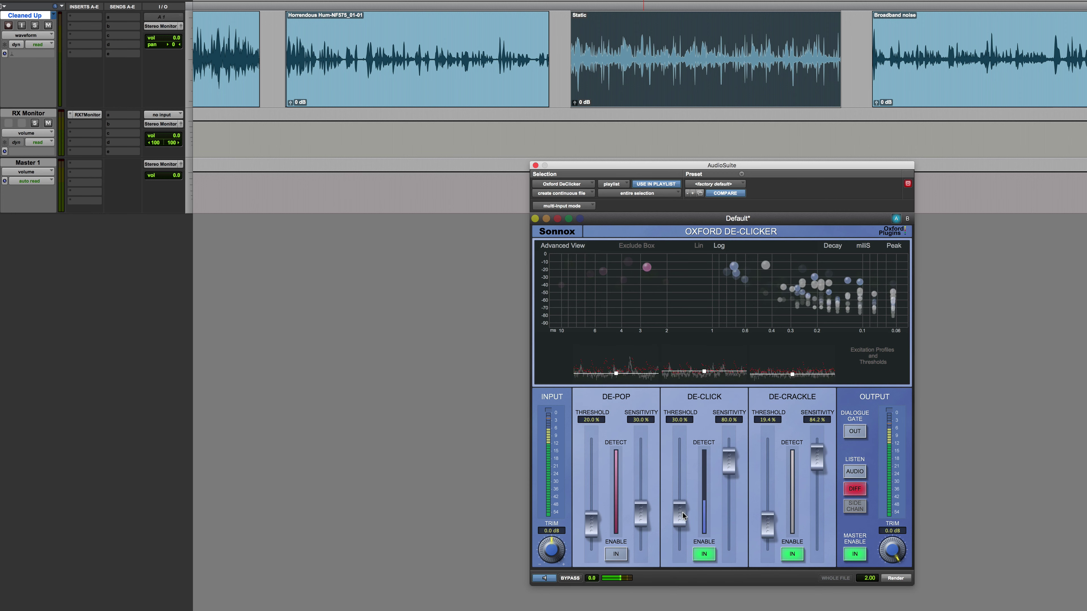
drag(729, 467, 729, 450)
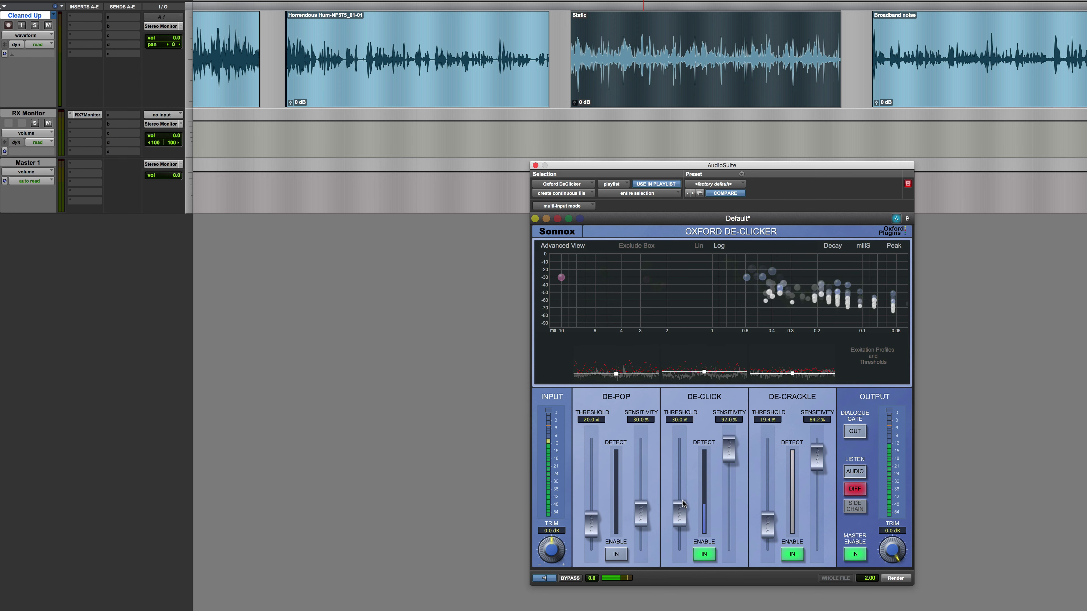
drag(680, 511, 679, 540)
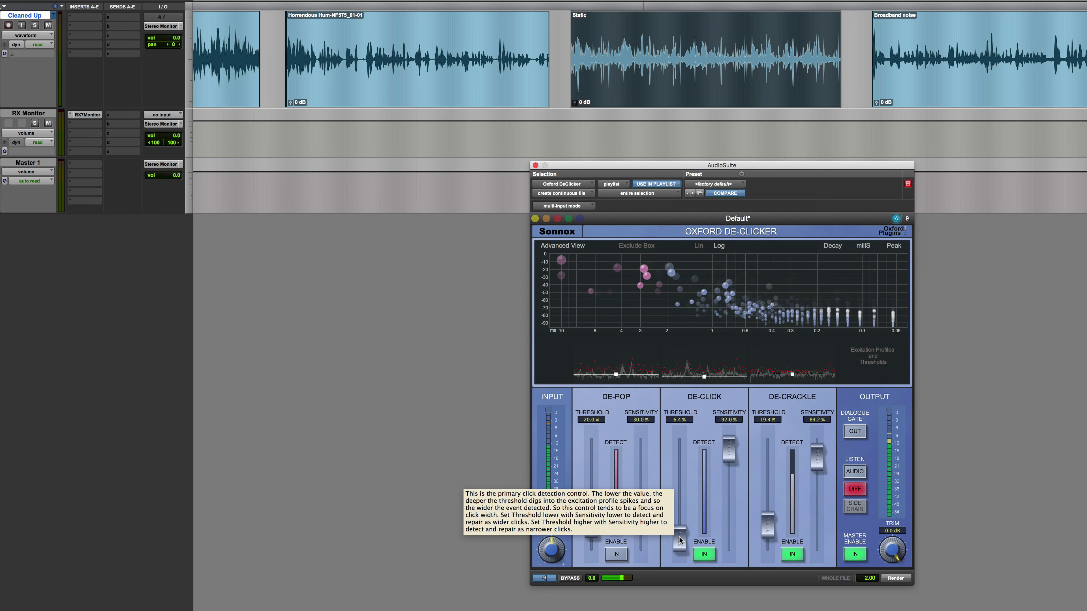
drag(679, 540, 682, 533)
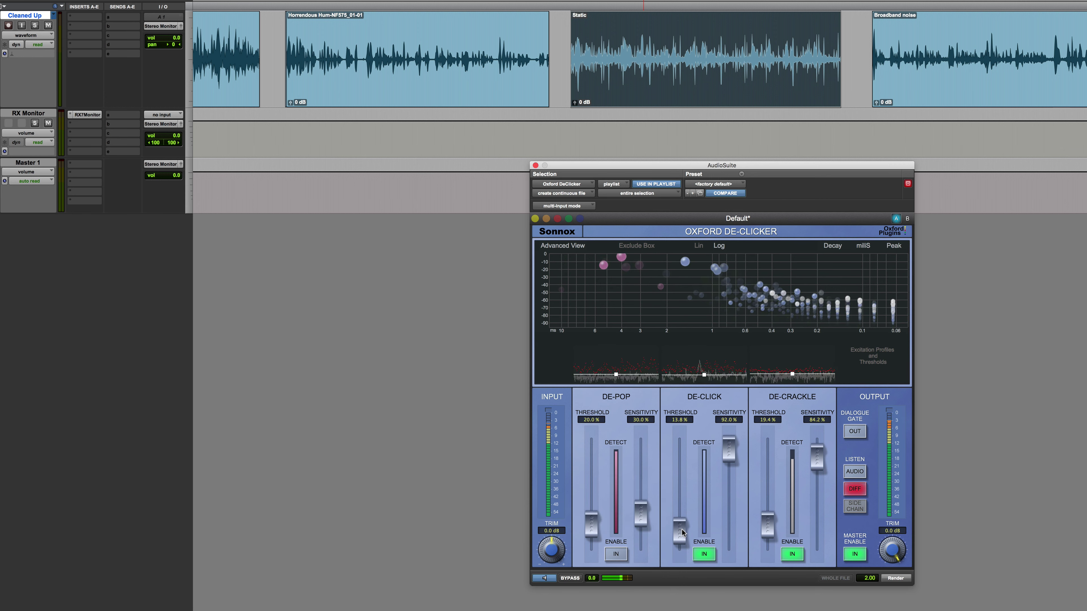
click(857, 472)
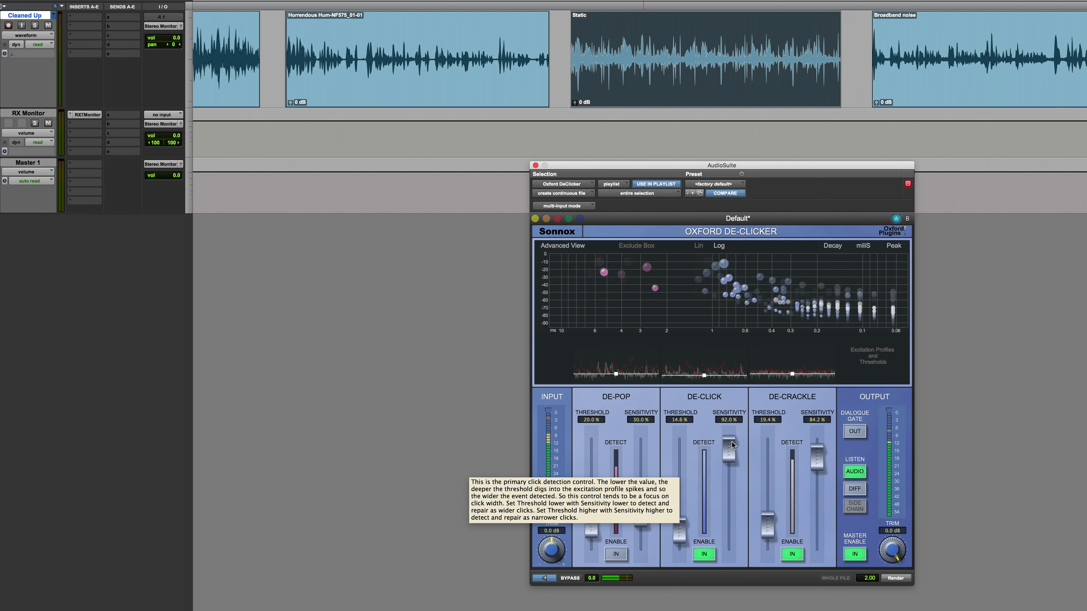
Fine-tune De-Click to 13.4 % threshold and 98.9 % sensitivity, and De-Crackle to 16.7 % threshold and 90.9 % sensitivity
drag(729, 445, 729, 443)
drag(675, 510, 676, 513)
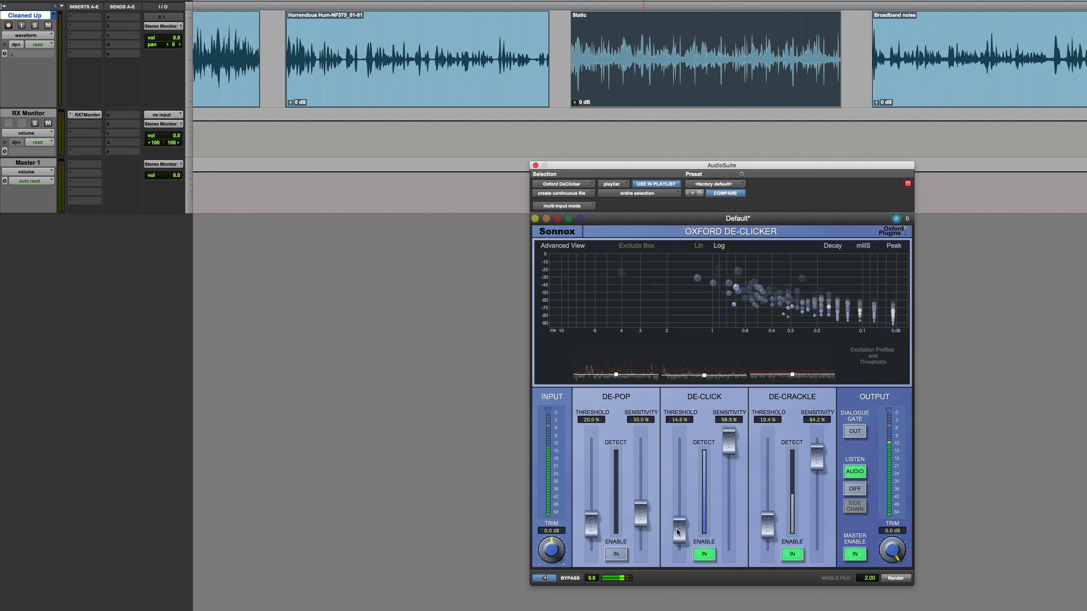
drag(767, 521, 767, 525)
drag(816, 458, 818, 452)
drag(771, 528, 767, 529)
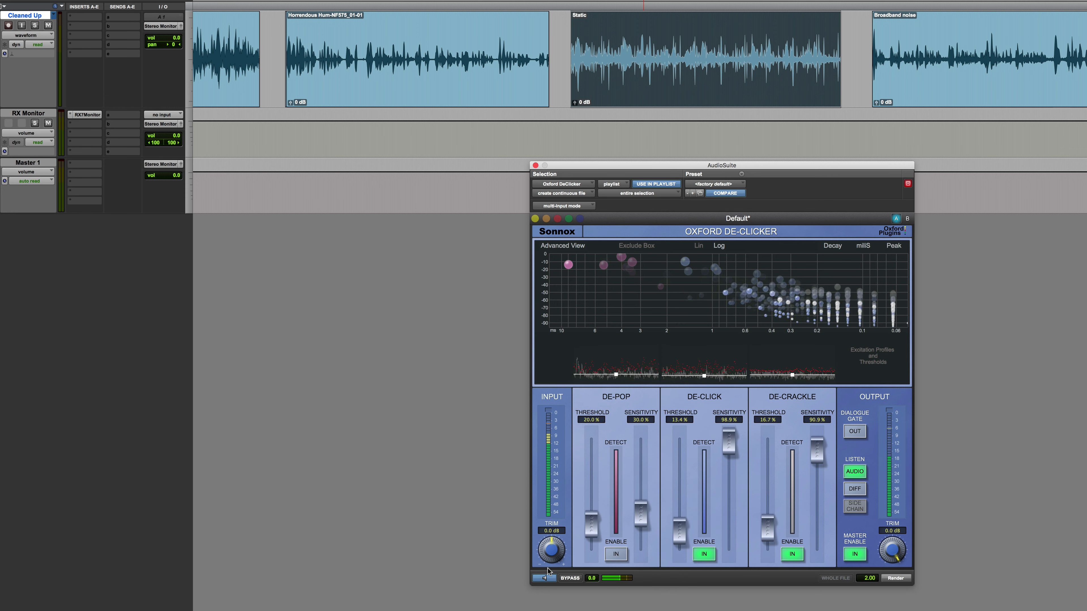
Stop the preview, render the Oxford DeClicker processing onto the Static clip, and close the plug-in window
click(545, 578)
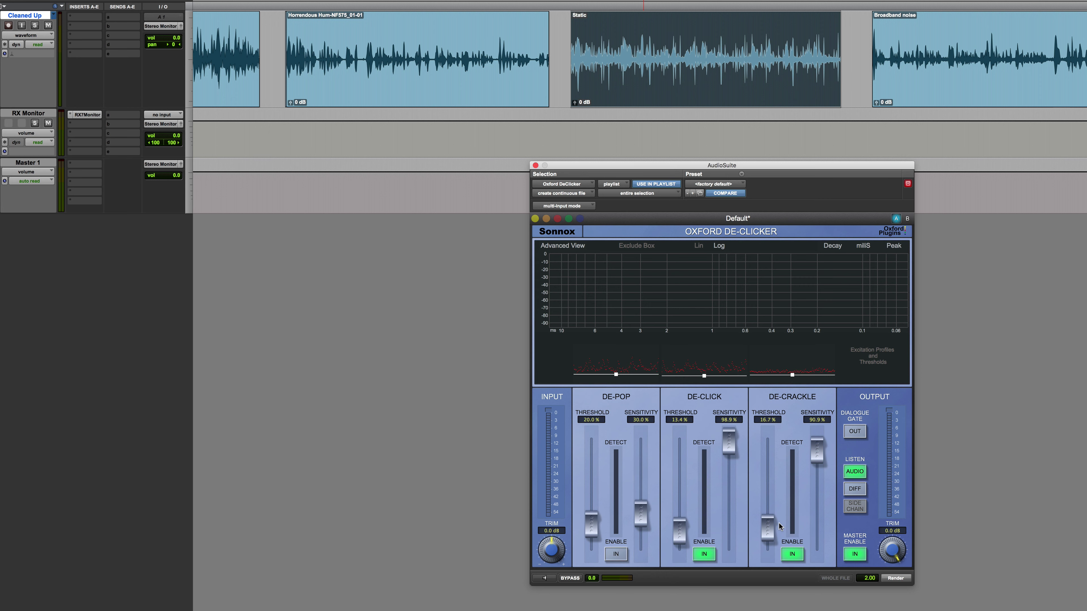
click(896, 578)
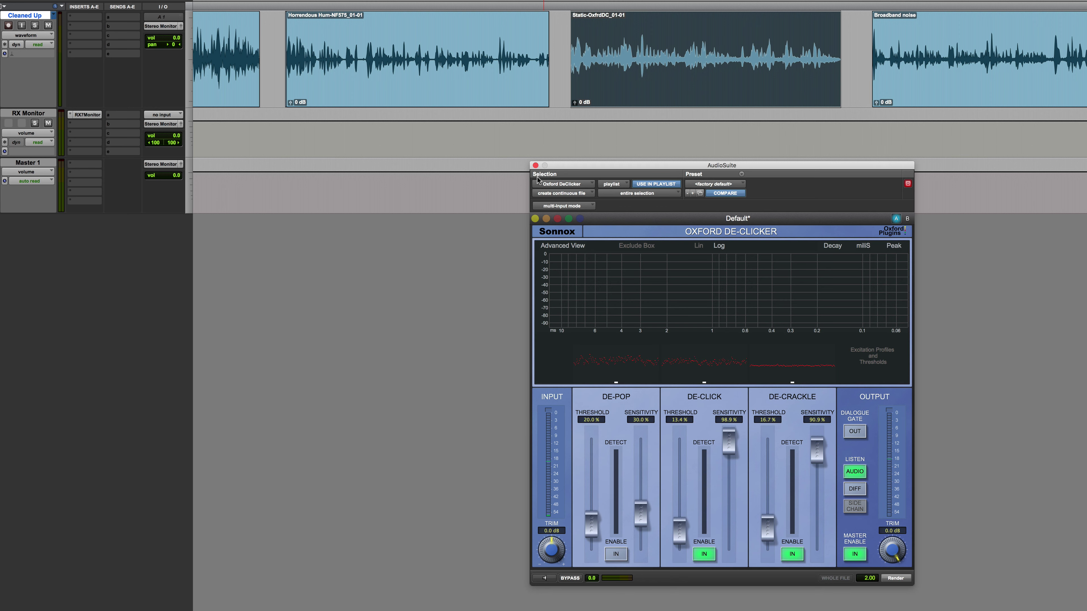
click(535, 166)
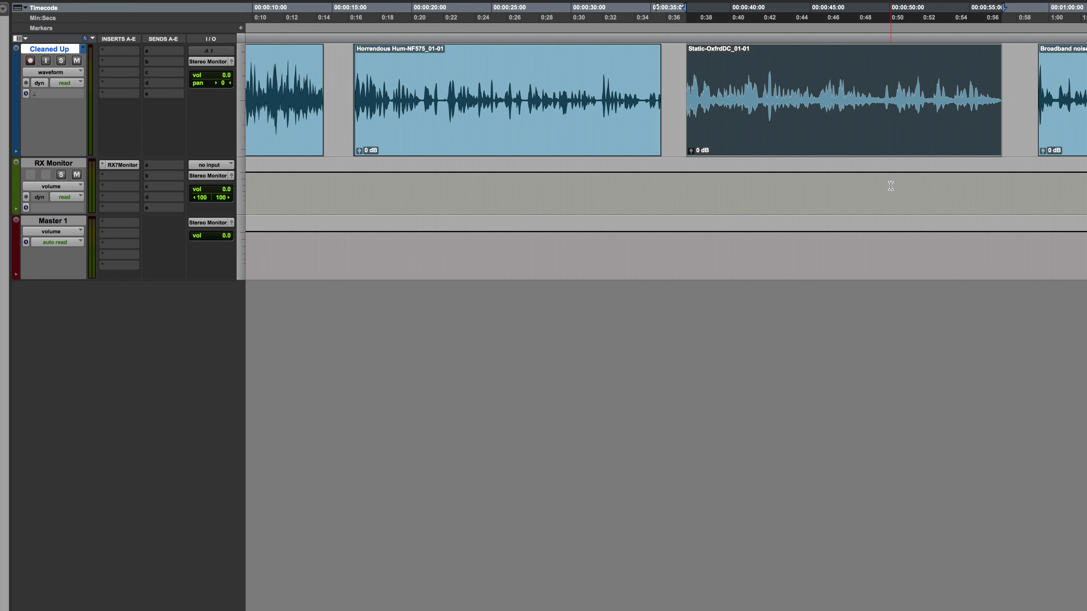
Play the Static clip while alternating between the Noisy and Cleaned Up playlists to compare the original with the cleaned version
key(ctrl+shift+Down)
key(space)
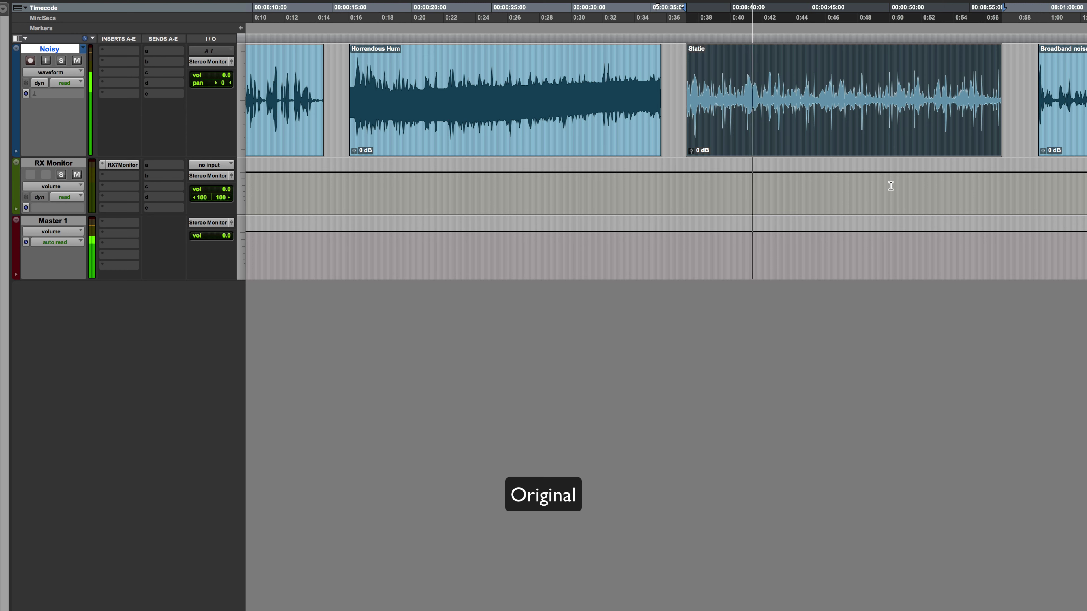
key(ctrl+shift+Up)
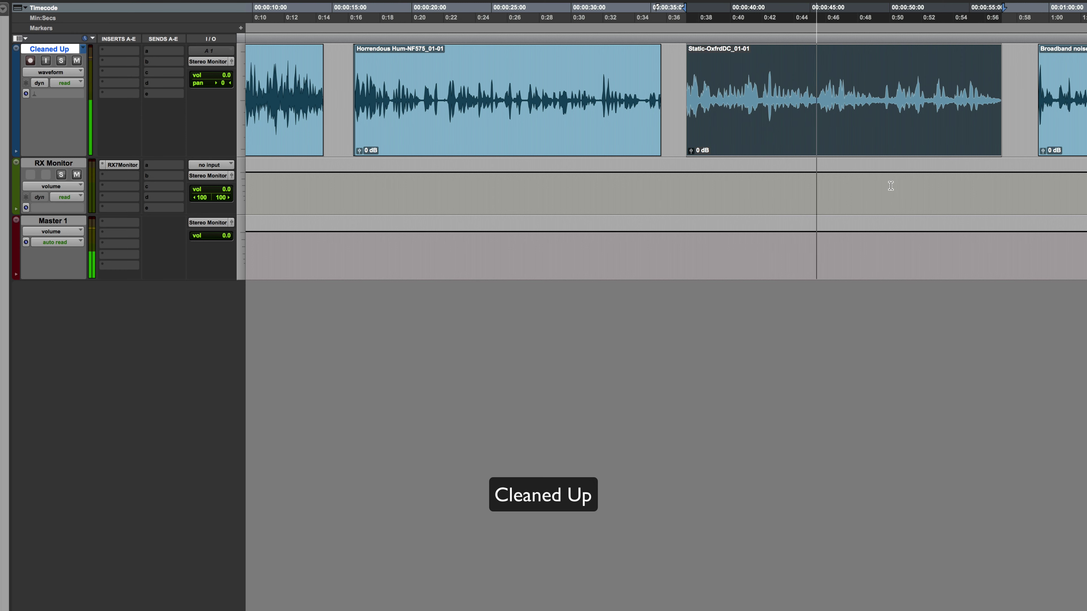
key(ctrl+shift+Down)
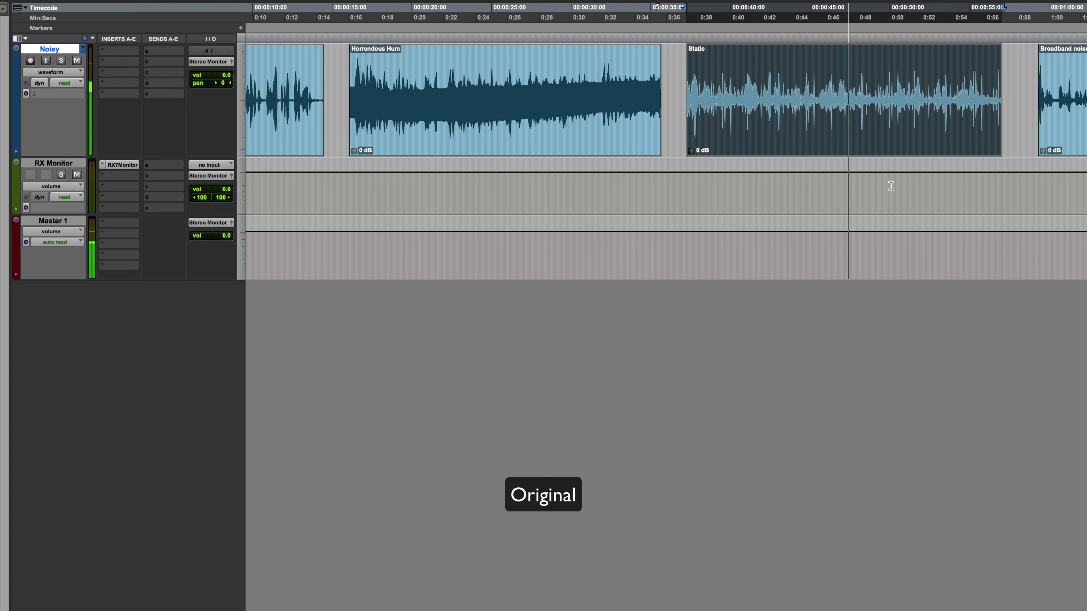
key(ctrl+shift+Up)
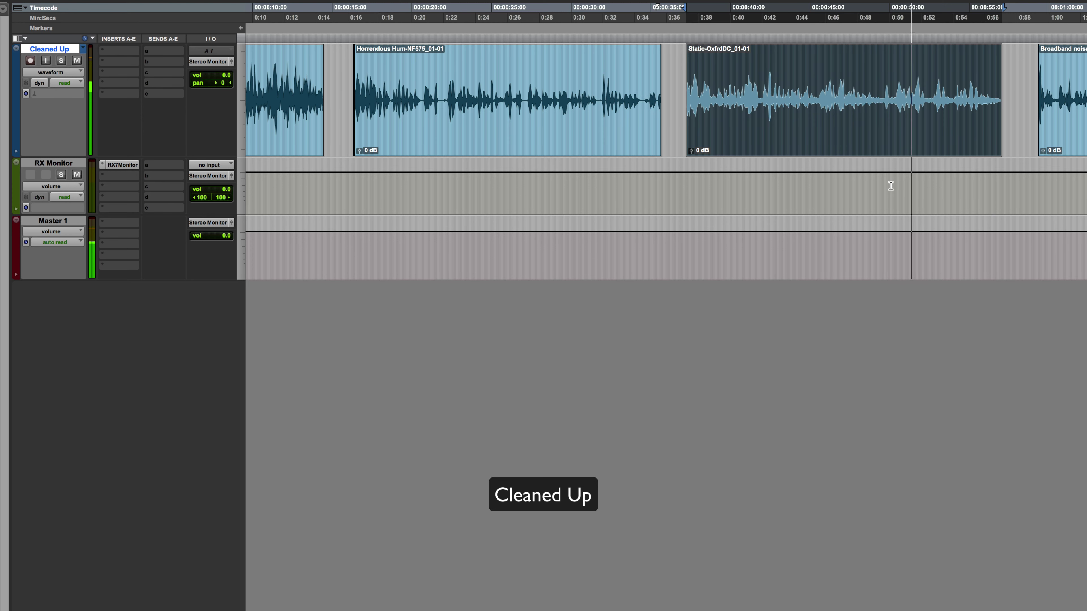
key(space)
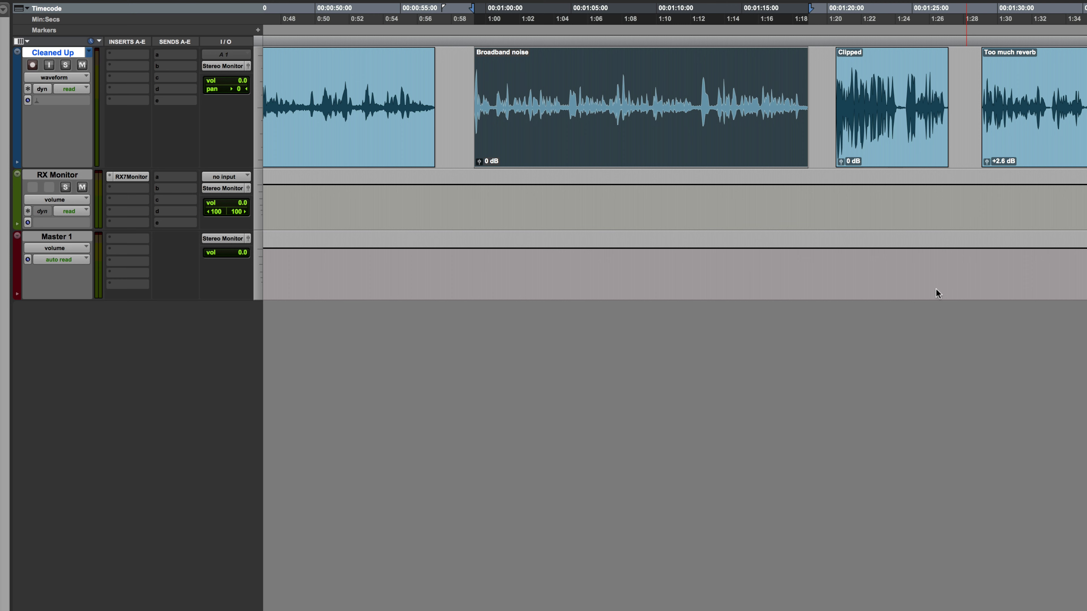
Play the selected Broadband noise clip to hear its background noise
key(space)
key(space)
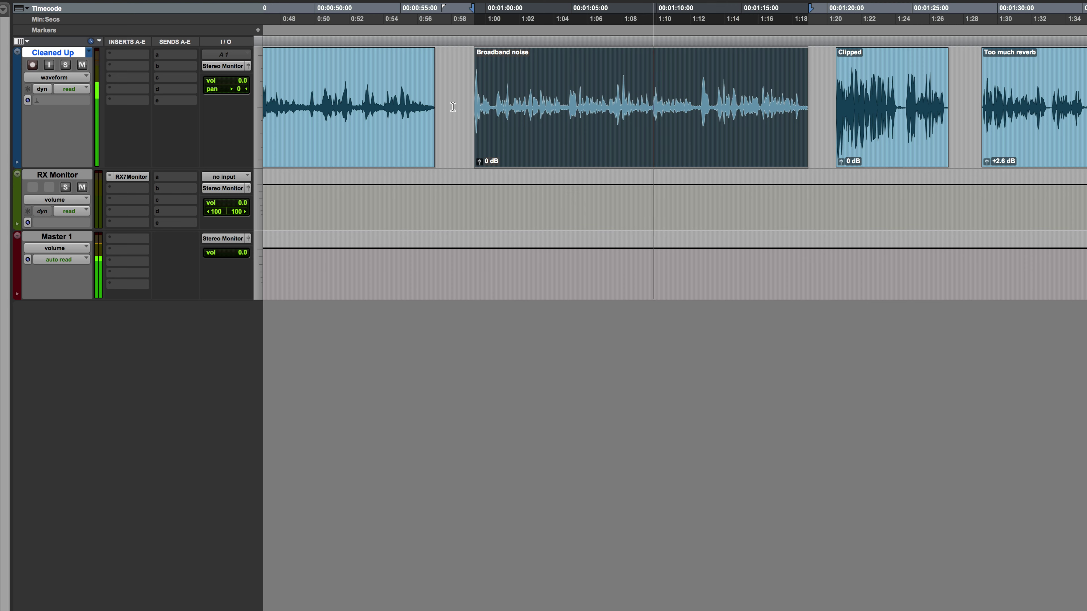
key(space)
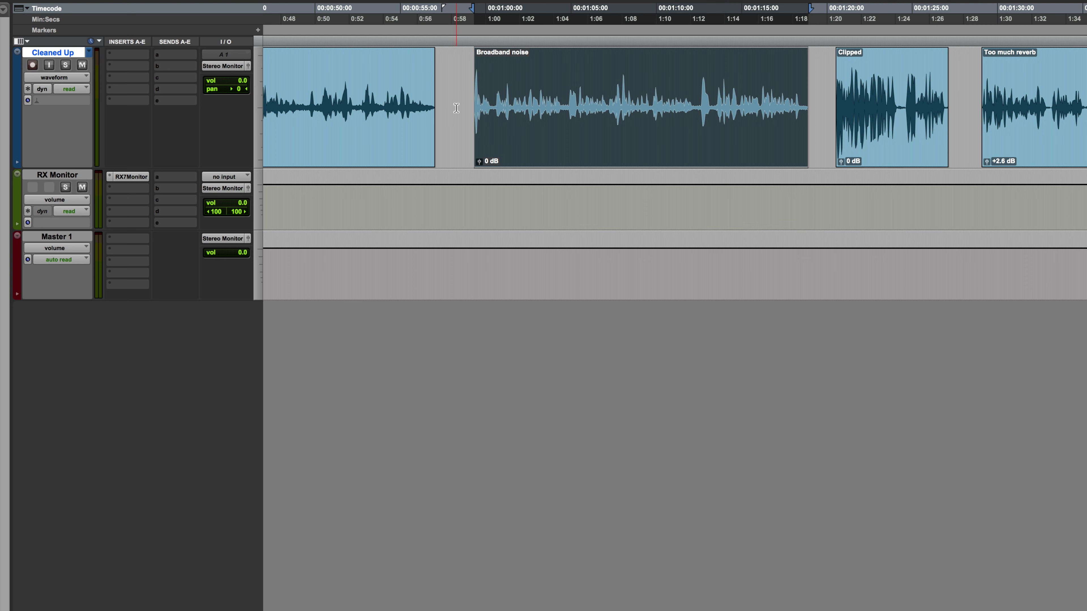
click(589, 145)
click(585, 146)
click(582, 152)
click(457, 101)
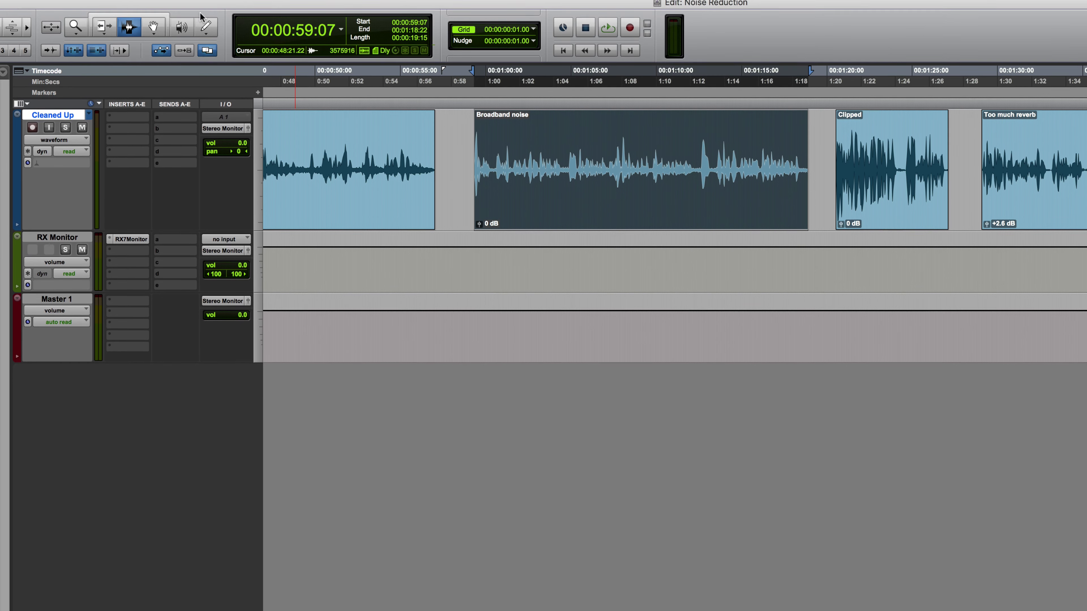
Open the AudioSuite EQ3 1-Band for the Broadband noise clip and choose a high-pass filter with a 24 dB/oct slope
click(131, 7)
mouse_move(176, 6)
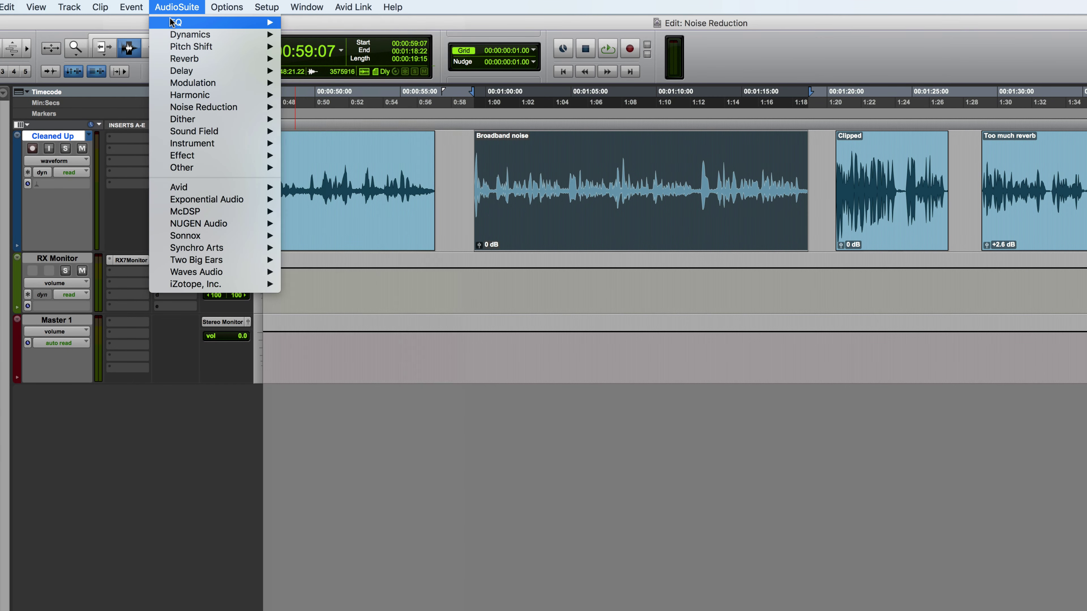
click(337, 257)
click(701, 463)
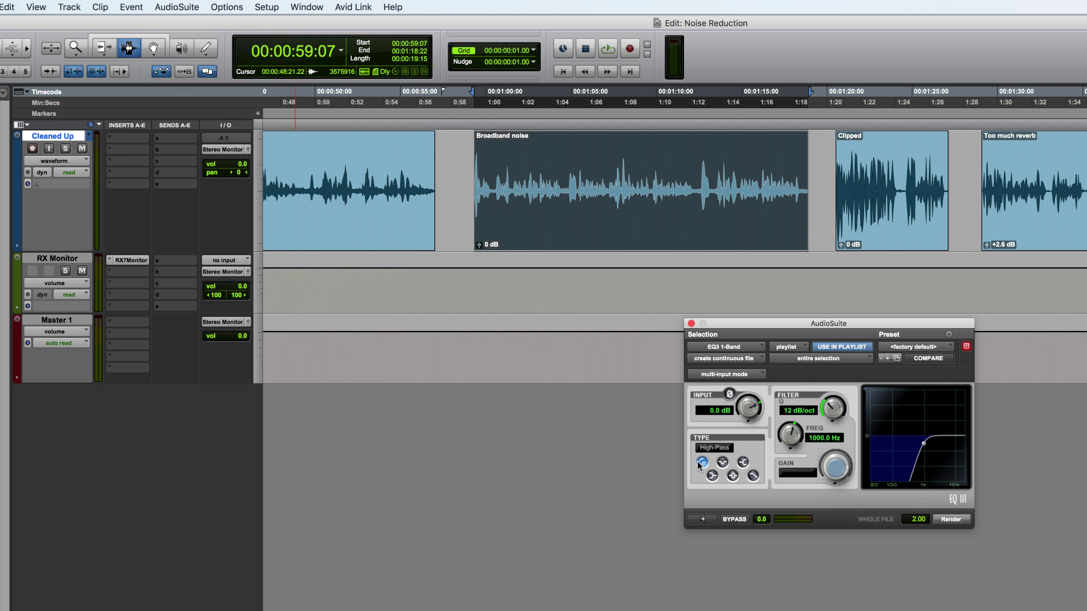
click(789, 435)
drag(828, 413, 825, 368)
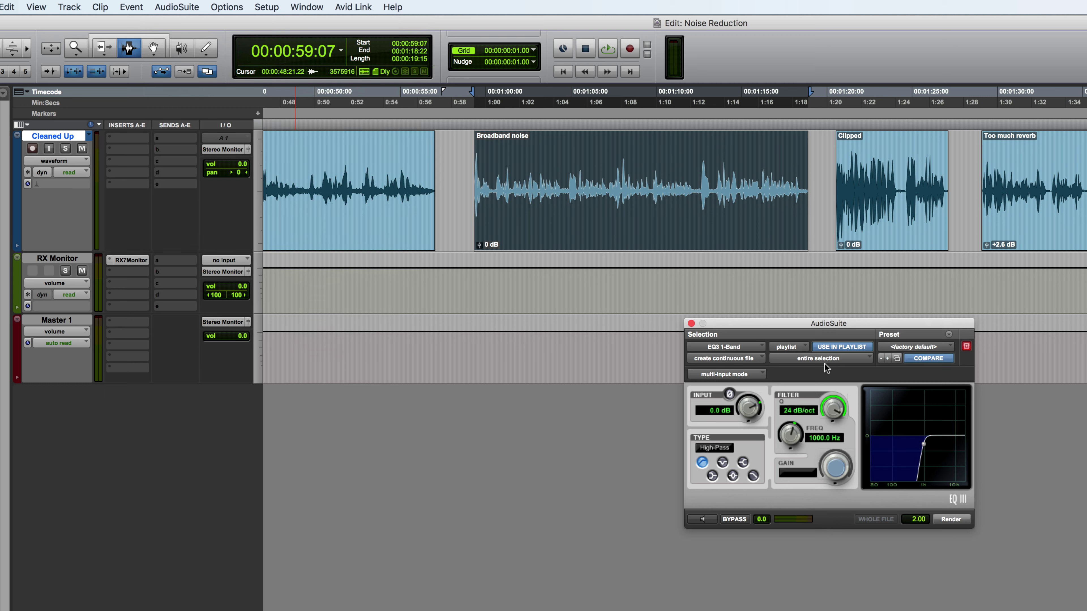
Set the high-pass frequency to 100 Hz, render the EQ onto the Broadband noise clip, and close the plug-in window
click(818, 438)
text(100)
key(Return)
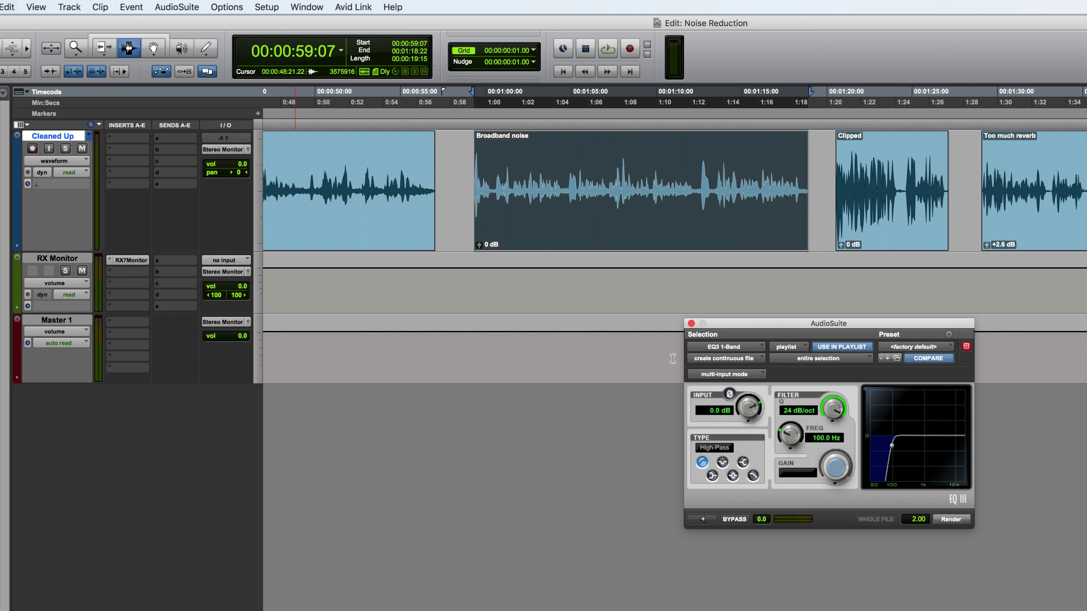
click(951, 519)
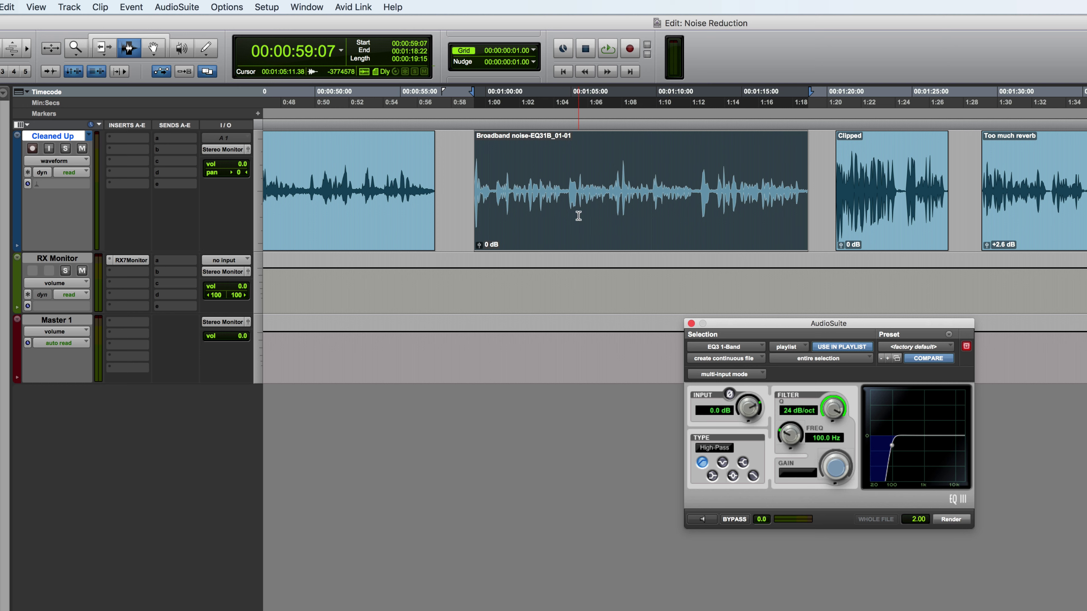
click(691, 323)
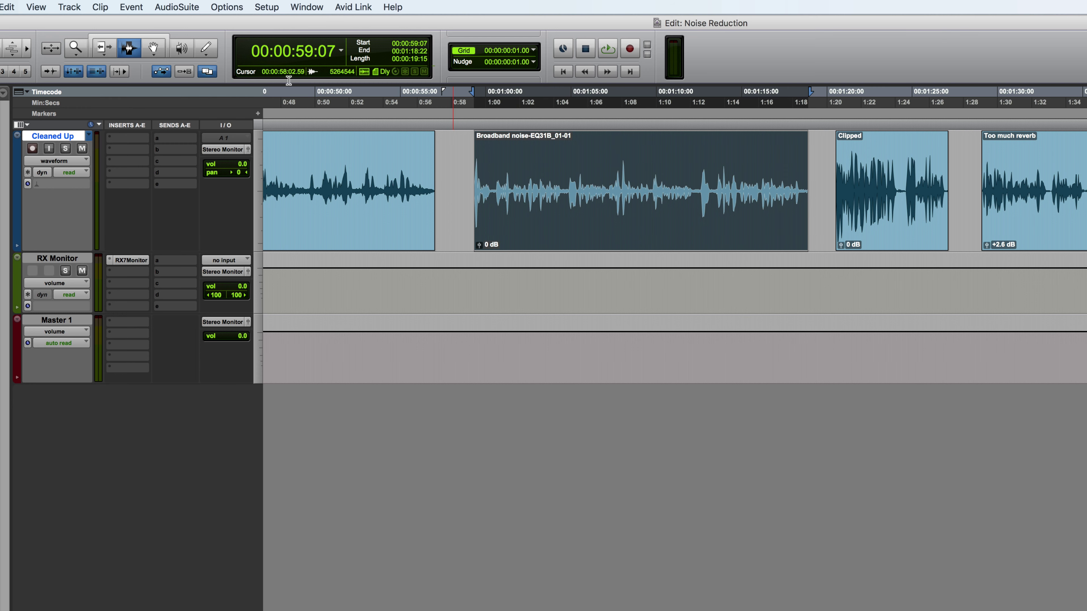
Open the AudioSuite RX 7 Voice De-noise for the Broadband noise clip and move its window clear of the waveform
click(176, 6)
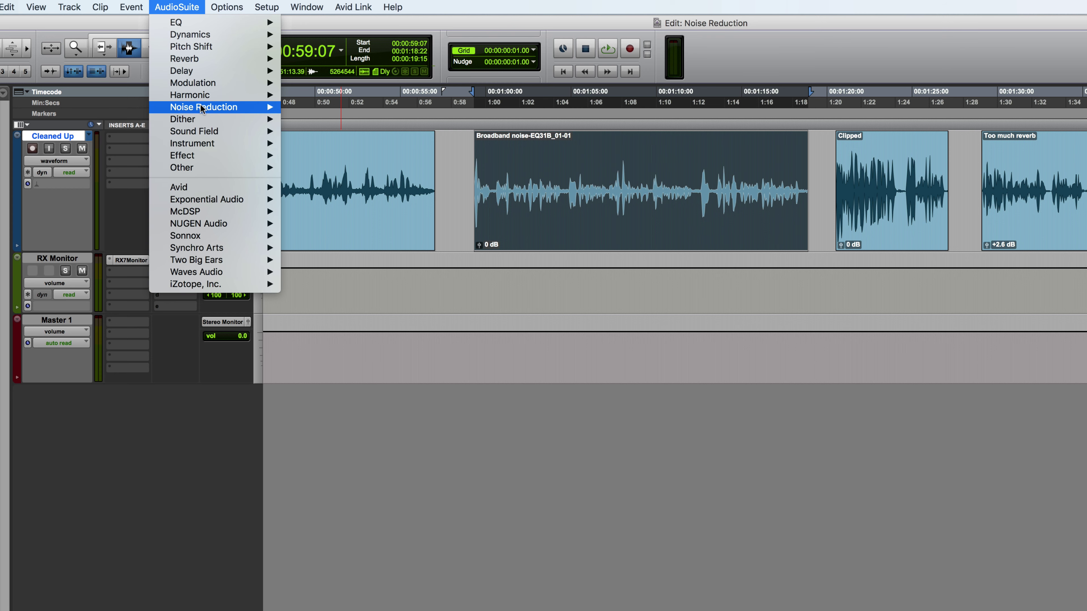
mouse_move(202, 108)
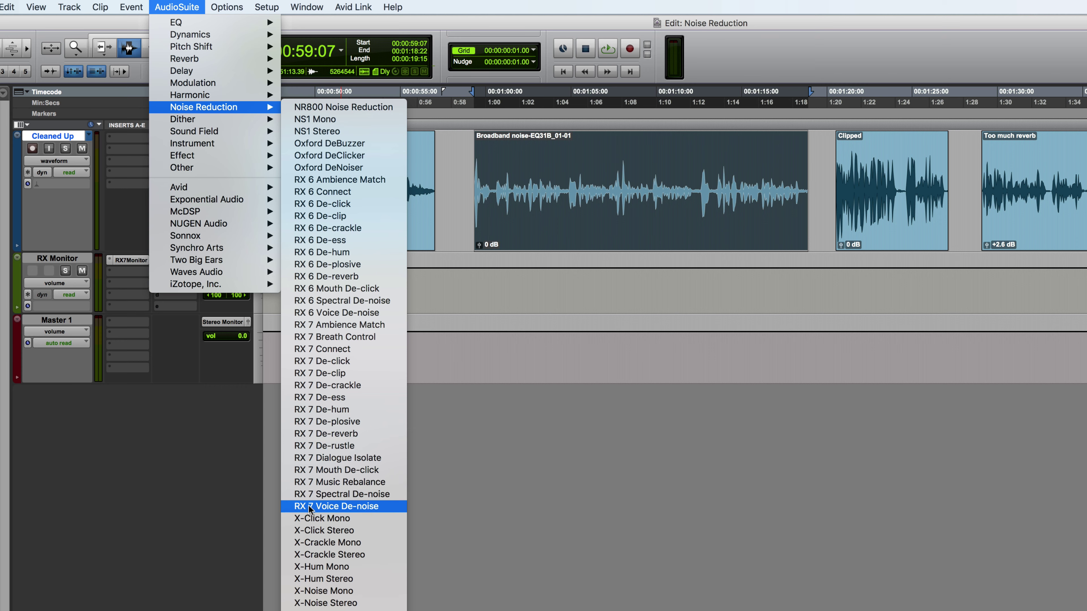
click(367, 508)
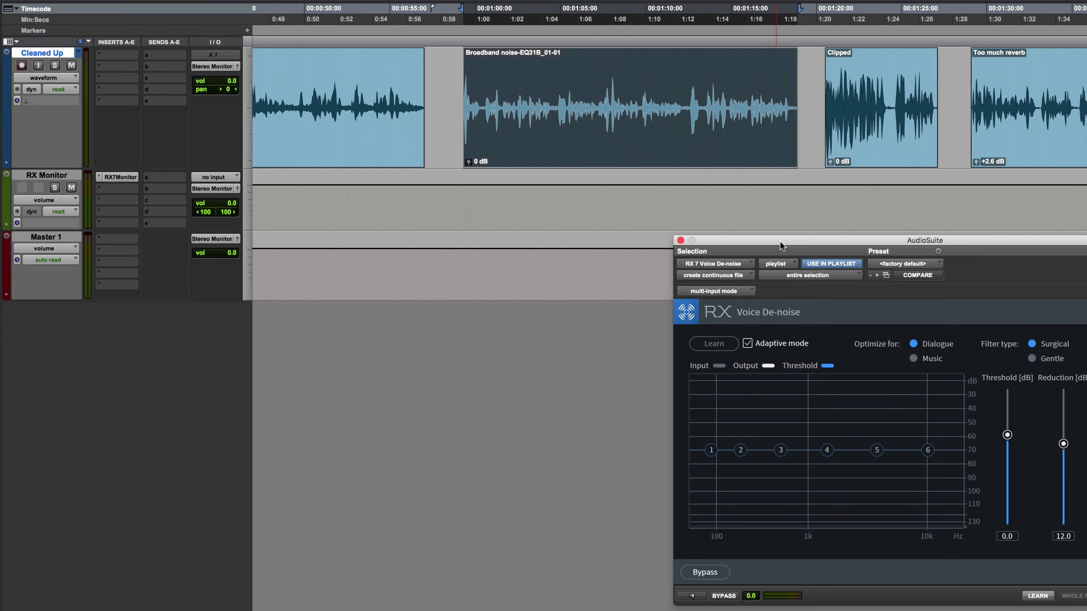
drag(790, 324, 545, 318)
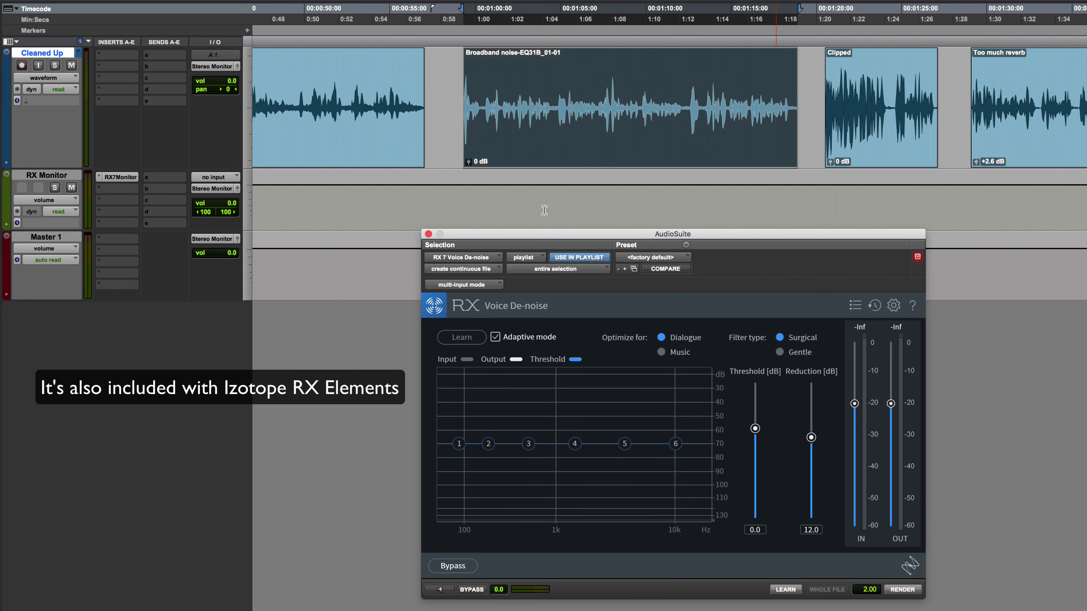
click(359, 38)
click(542, 137)
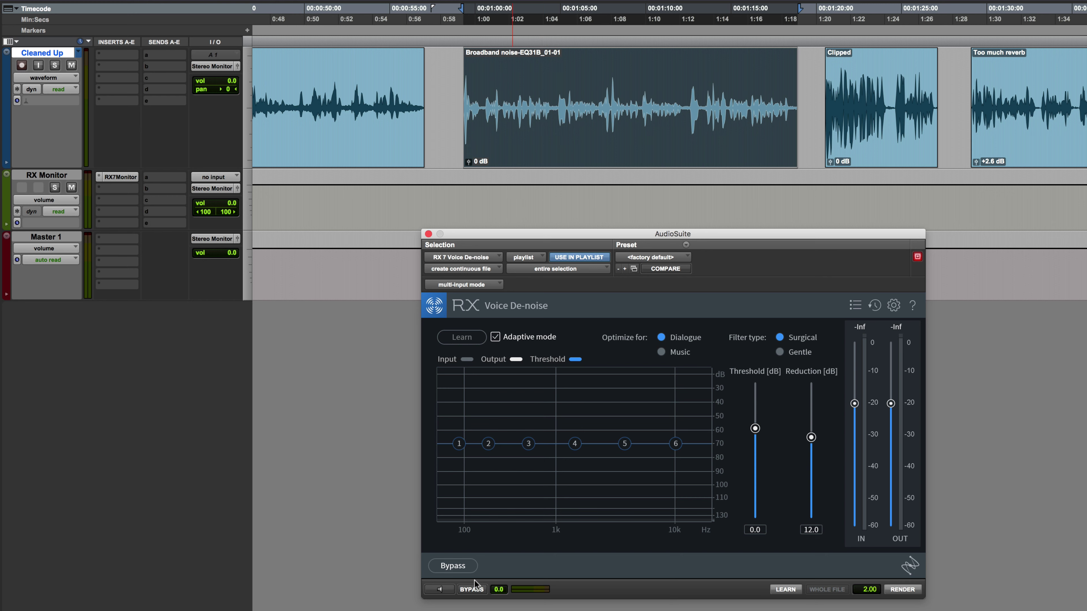
Preview Voice De-noise in Adaptive mode, switching bypass on and off to compare the noise reduction
click(440, 590)
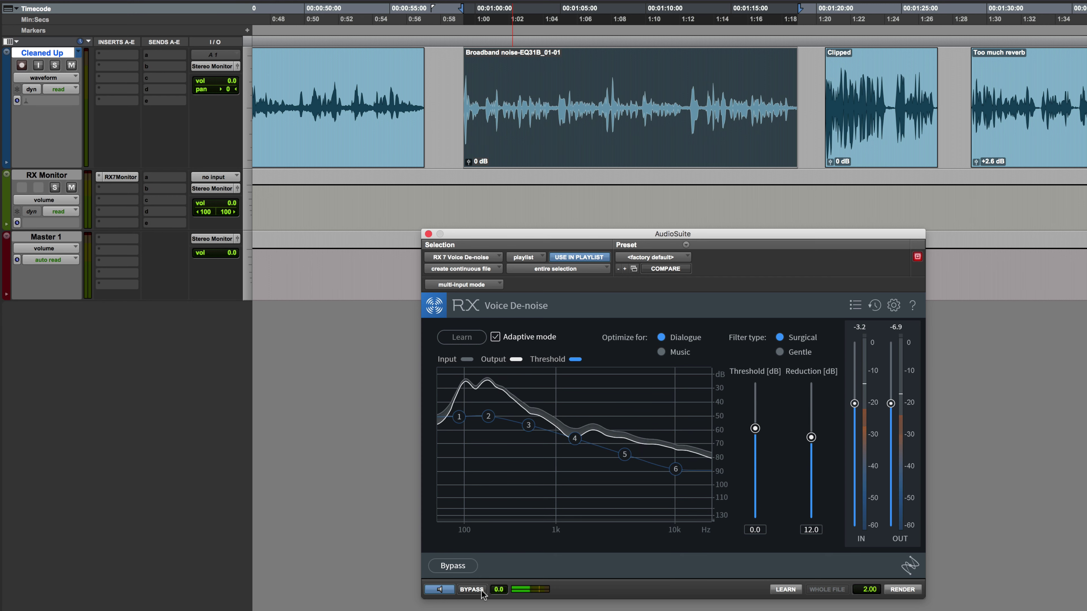
click(468, 591)
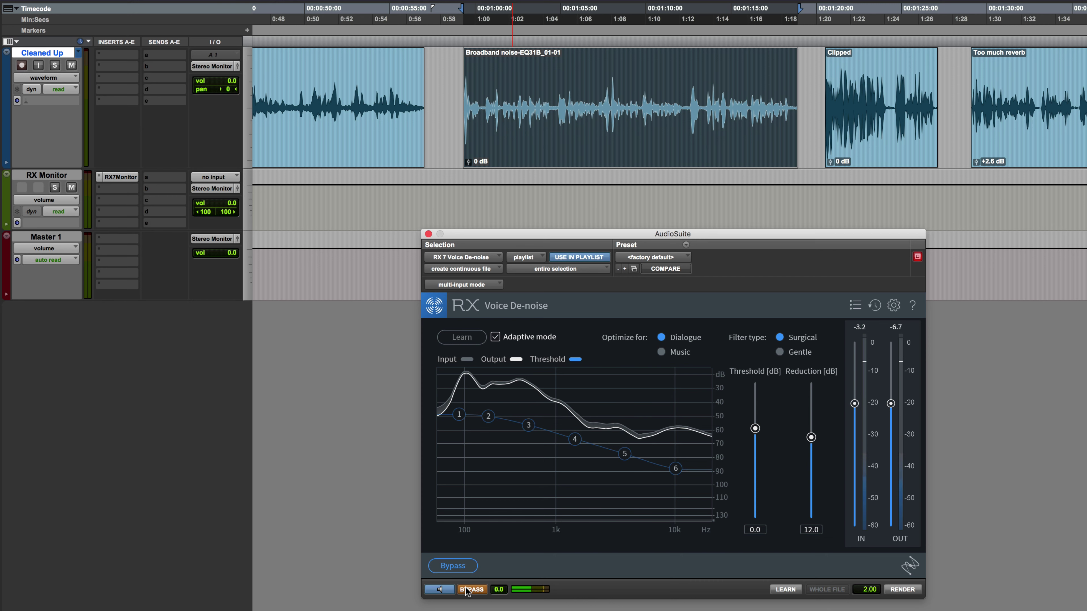
click(468, 590)
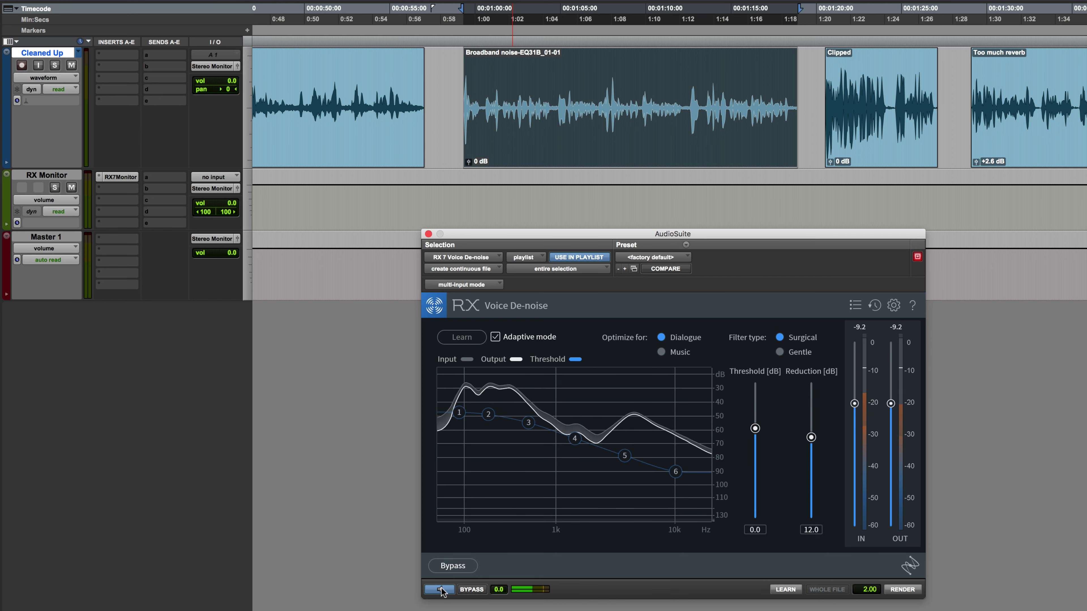
click(439, 589)
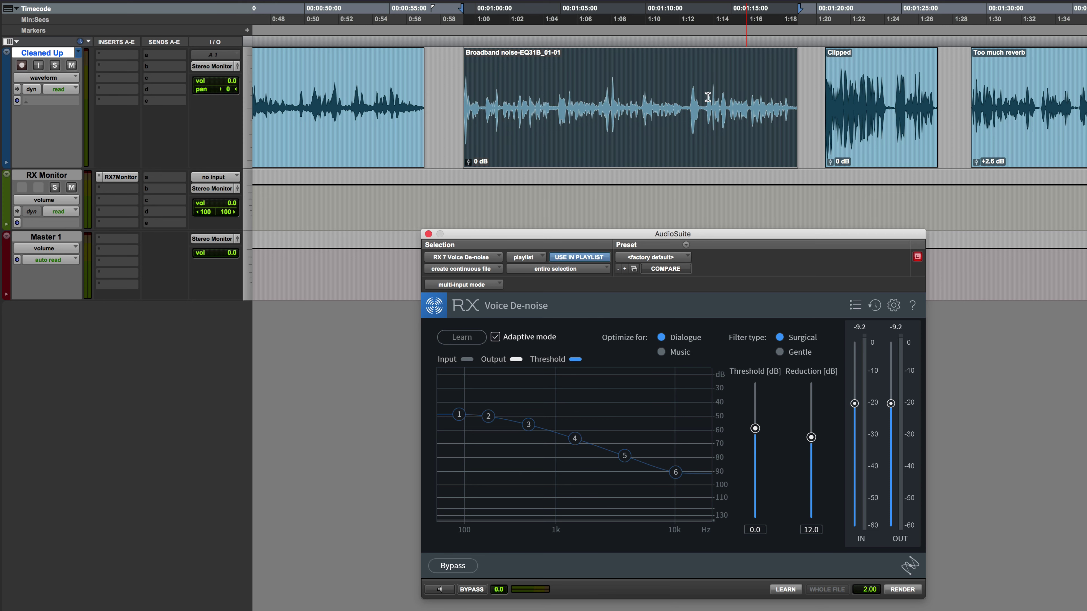
Play the Broadband noise clip from about 1:11 to look for a pause in the speech containing only noise
click(684, 103)
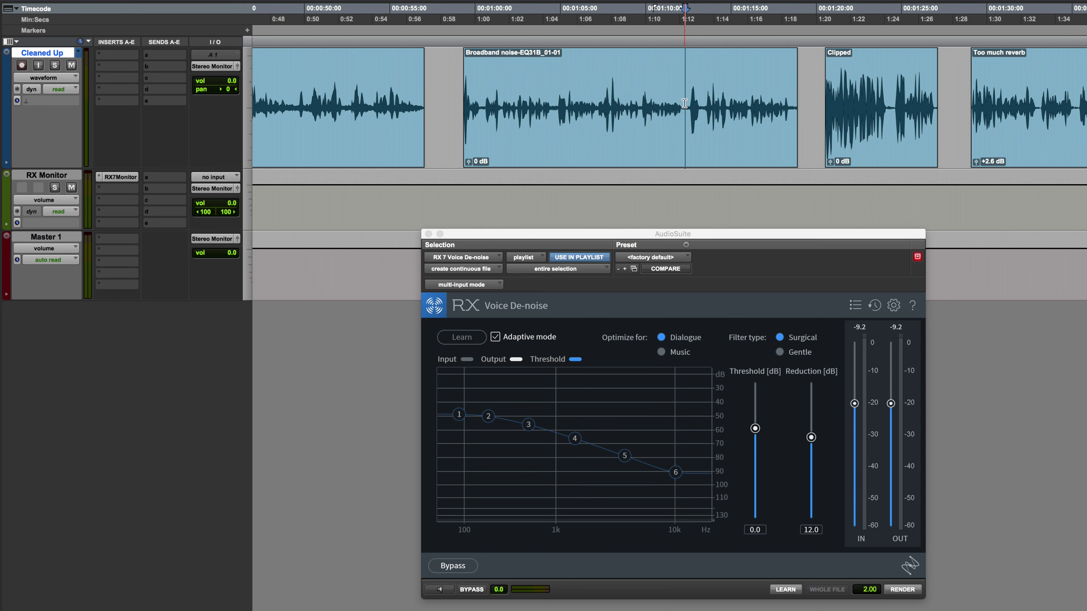
key(super+bracketright)
key(super+bracketright)
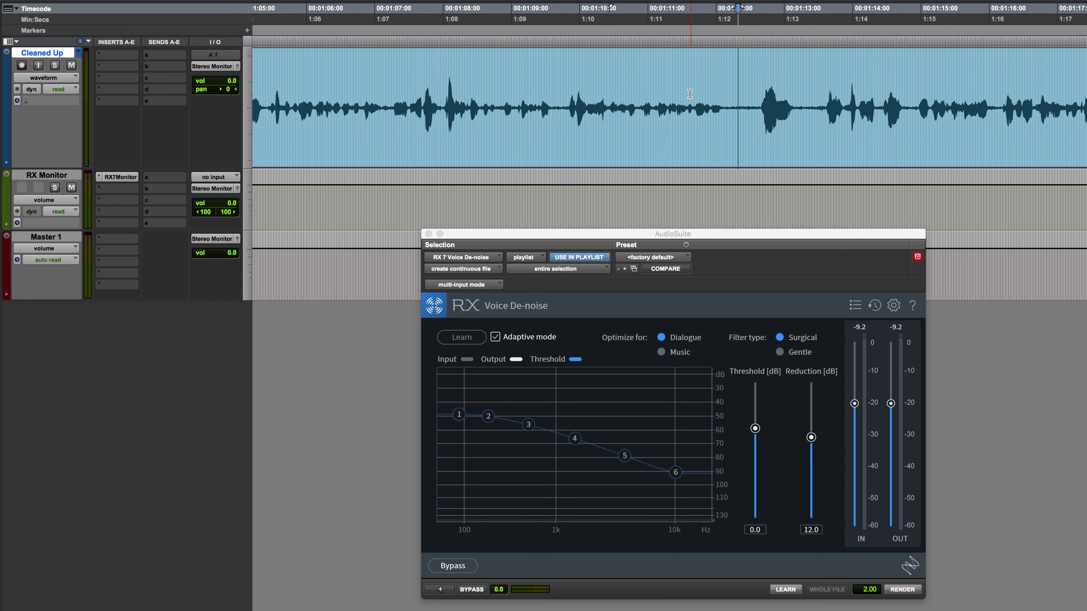
key(space)
click(662, 93)
key(space)
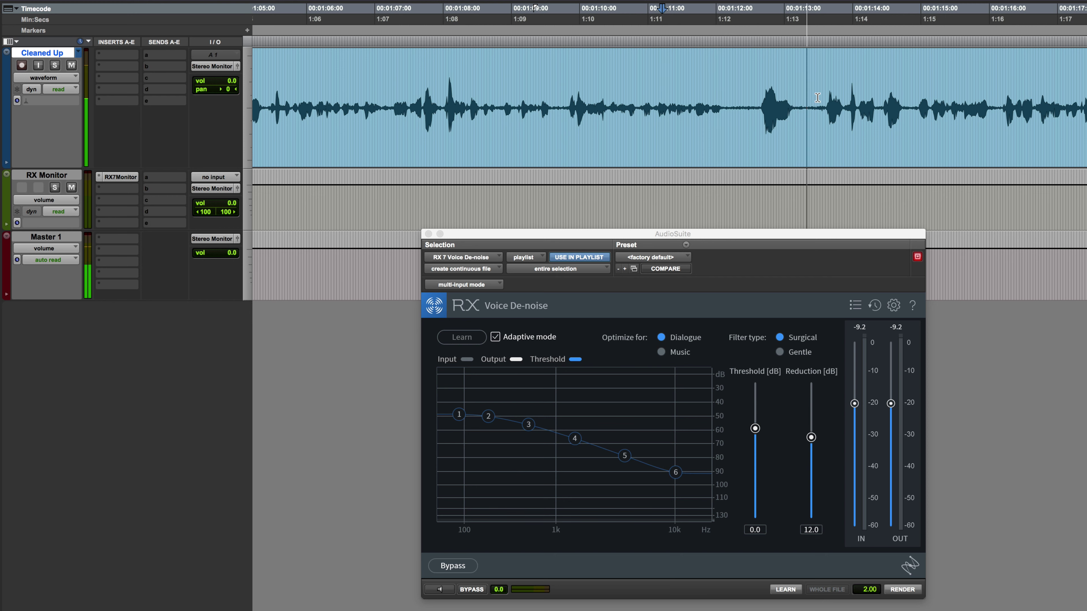
Select the short speech pause just after 1:13 in the Broadband noise clip and listen to it as a possible noise sample
key(space)
click(728, 98)
key(space)
key(space)
shift+click(824, 123)
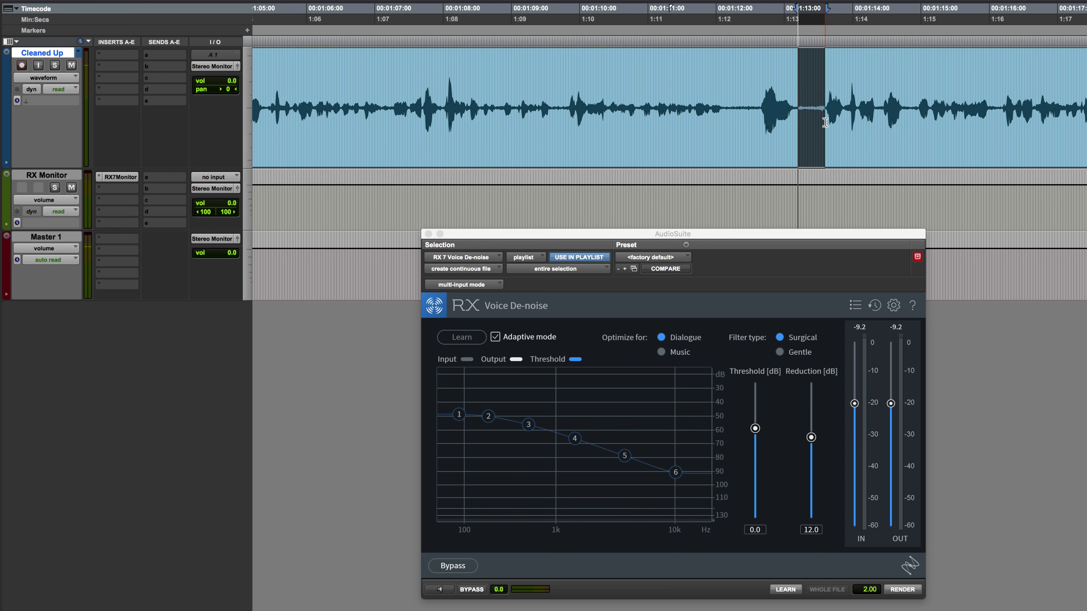
shift+click(822, 120)
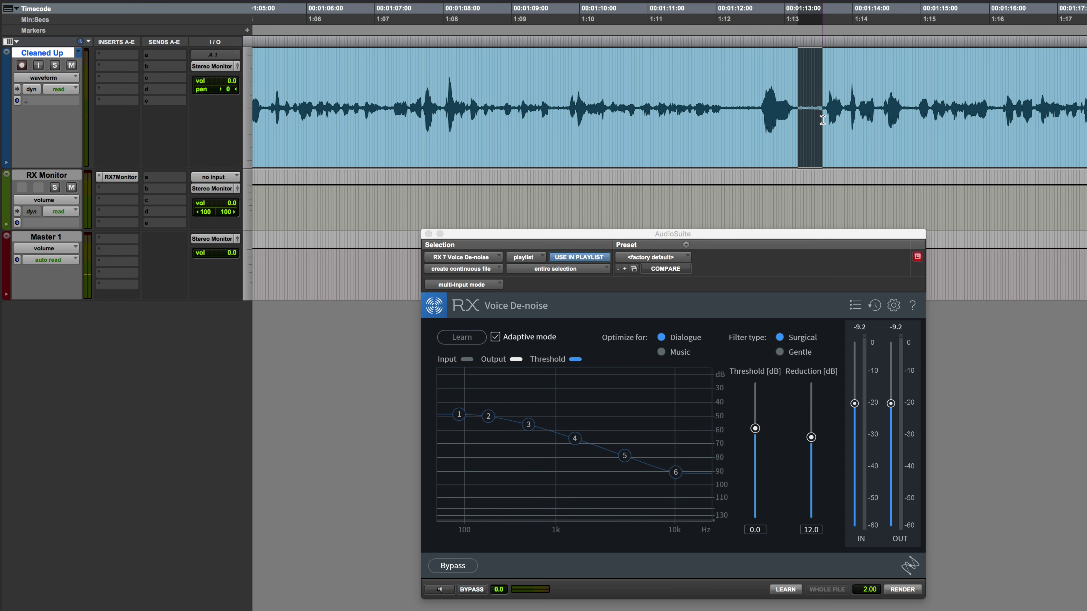
shift+click(820, 121)
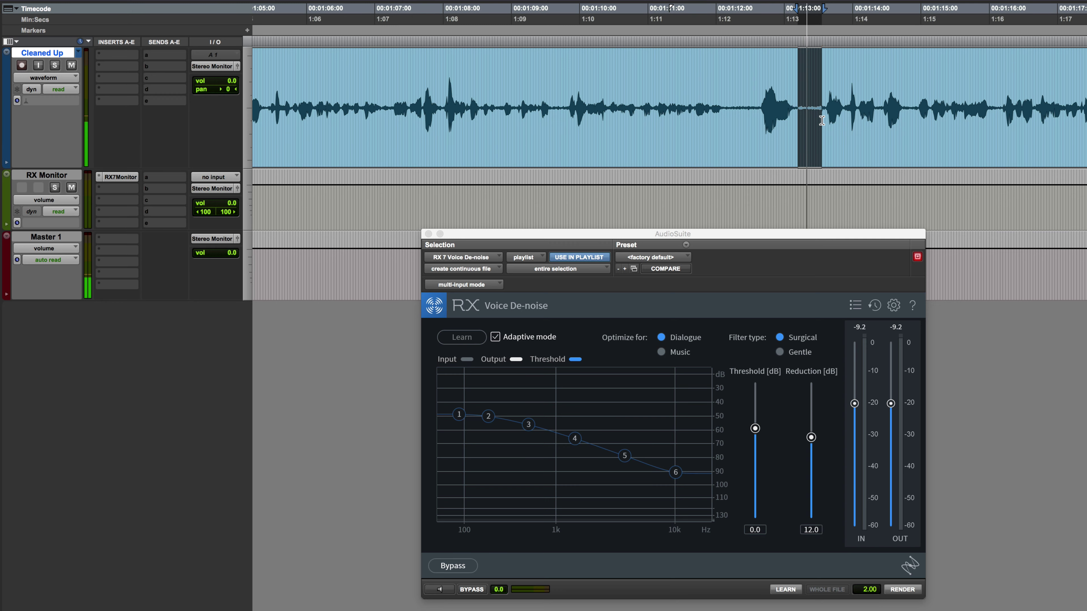
Select the noise-only tail from just after 1:18 to the end of the Broadband noise clip, and turn off Adaptive mode in Voice De-noise
click(1027, 101)
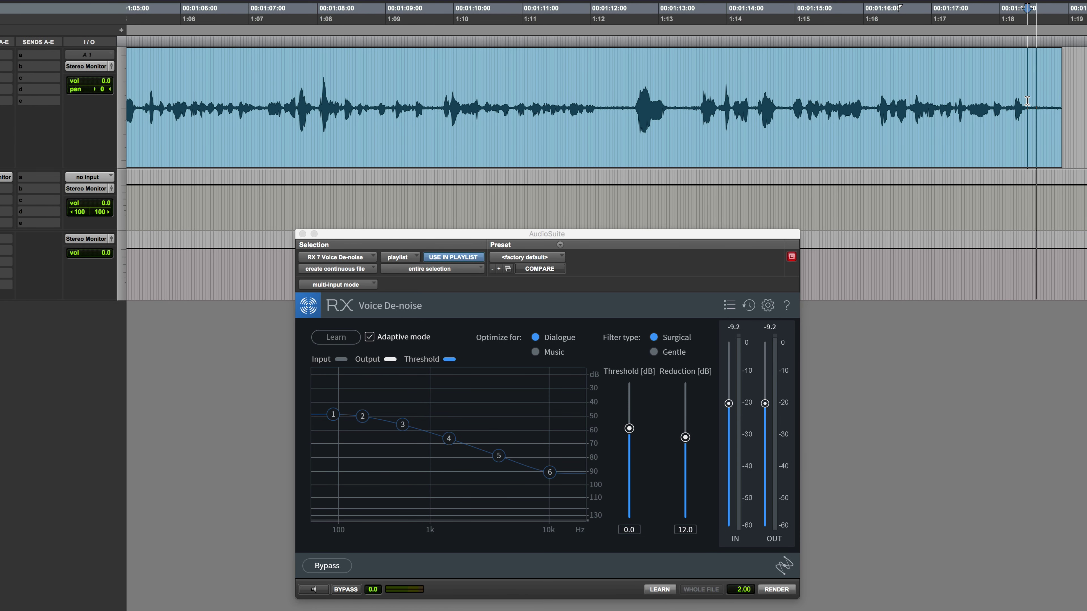
key(shift+Tab)
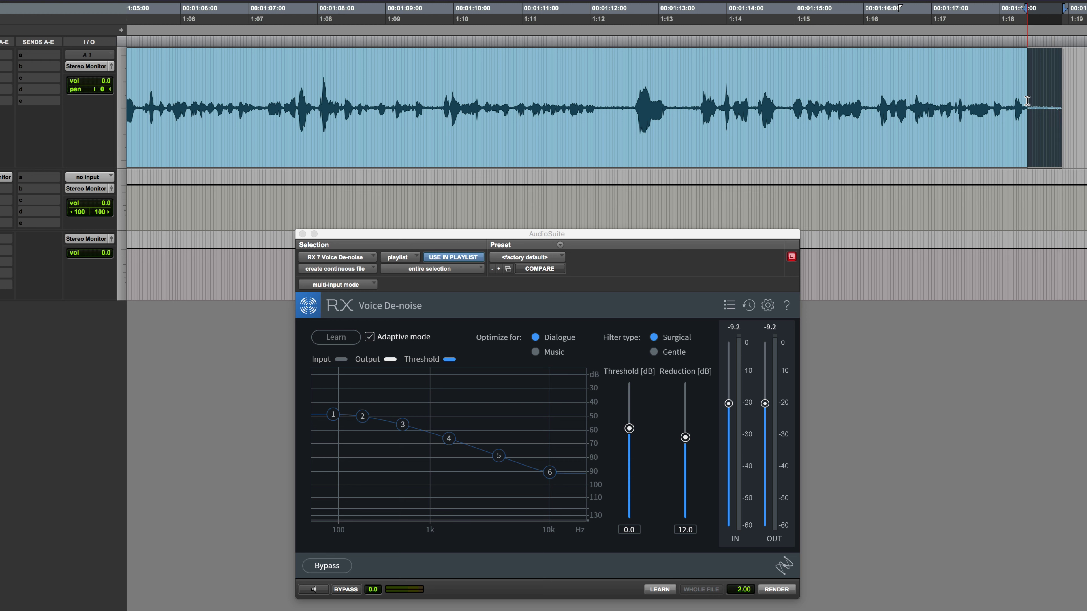
click(370, 338)
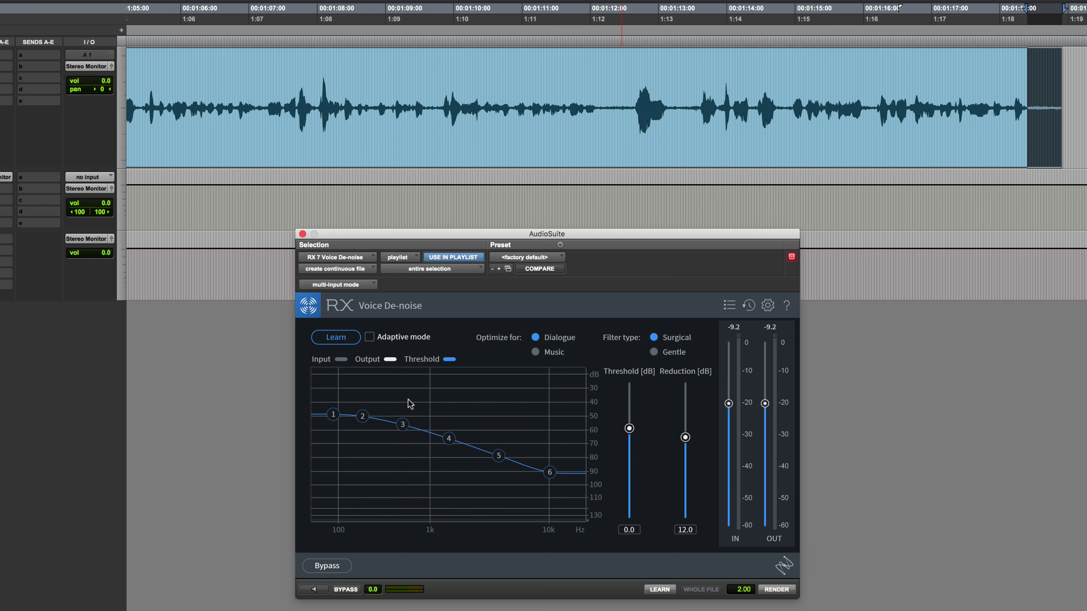
Play the noise-only tail through Voice De-noise so it learns the noise profile, and select the entire Broadband noise clip
click(314, 590)
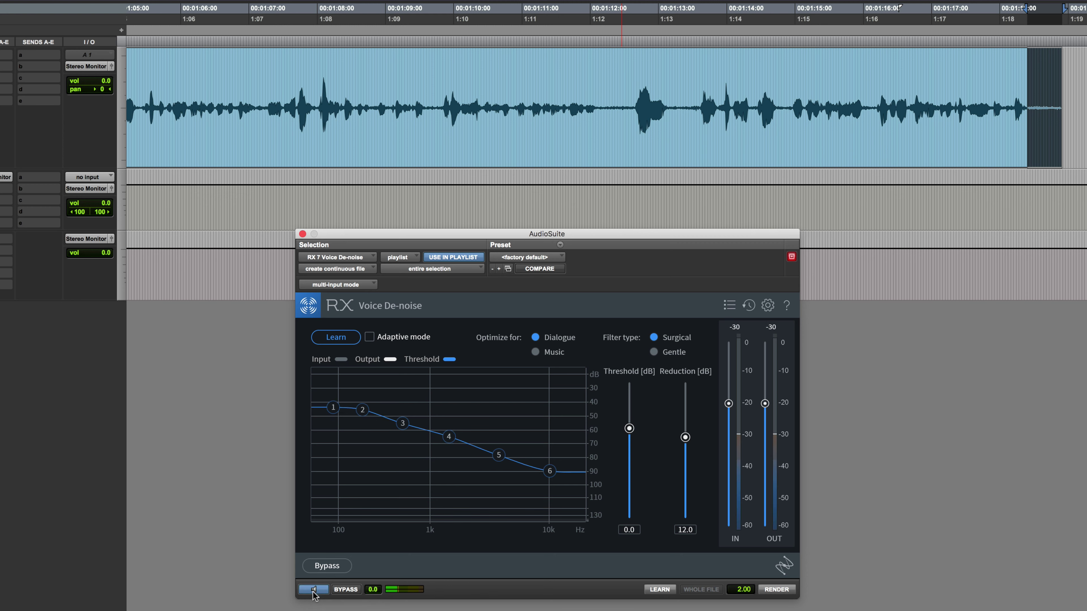
click(314, 590)
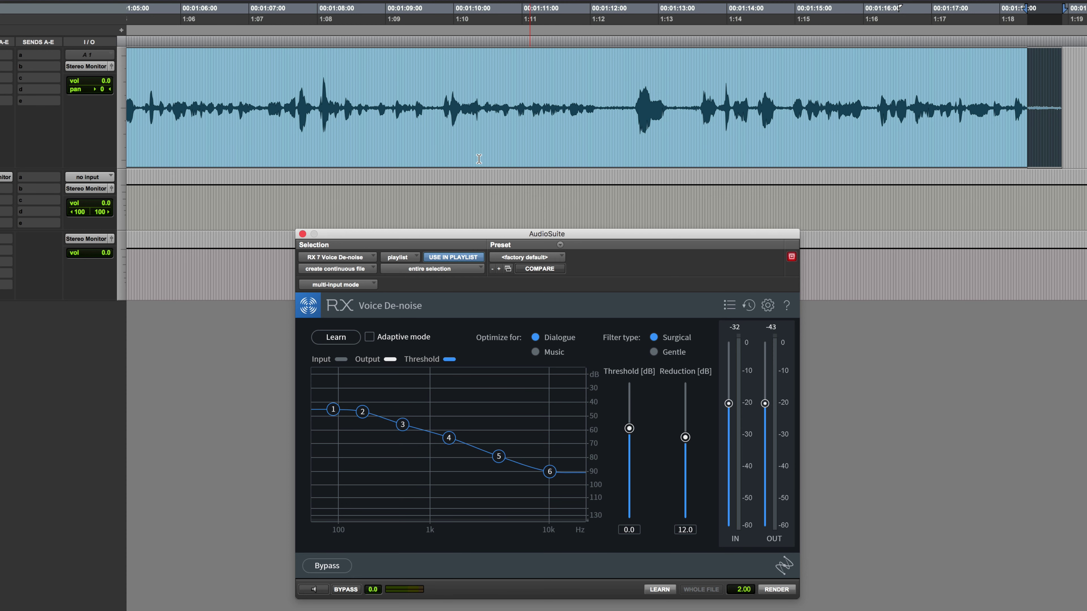
click(425, 143)
click(425, 144)
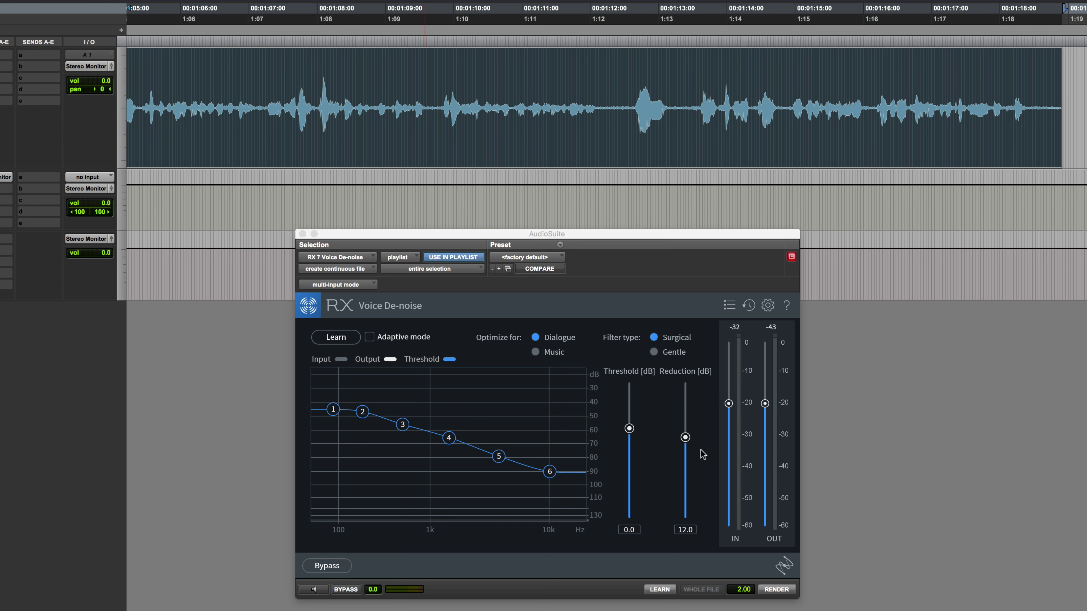
Preview the clip with Reduction at 20 dB and Threshold at 5.7 dB, and reset the Threshold to 0 dB
click(314, 590)
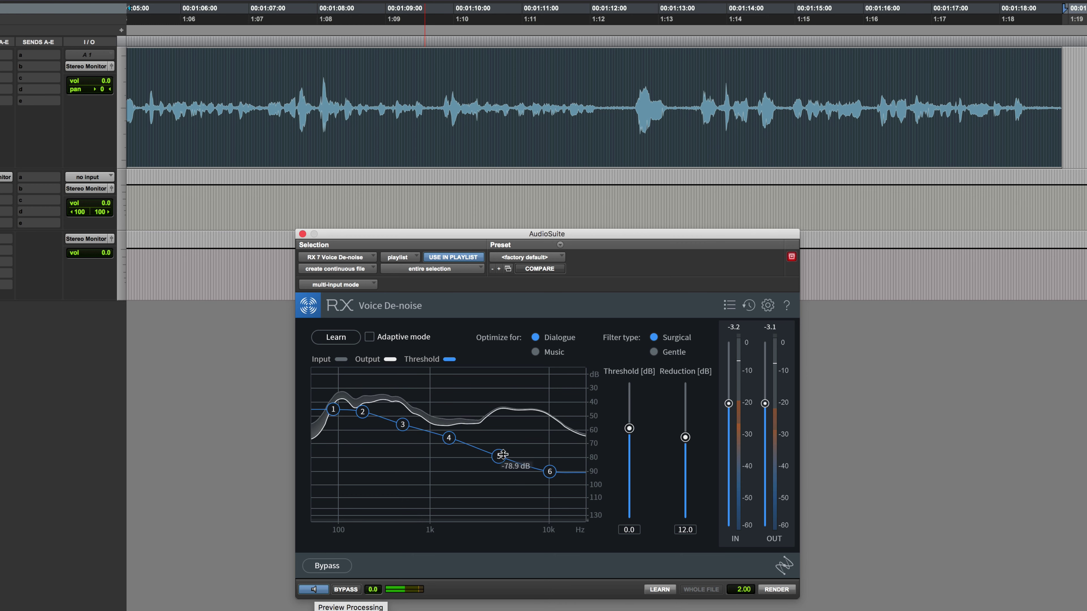
drag(684, 437, 684, 384)
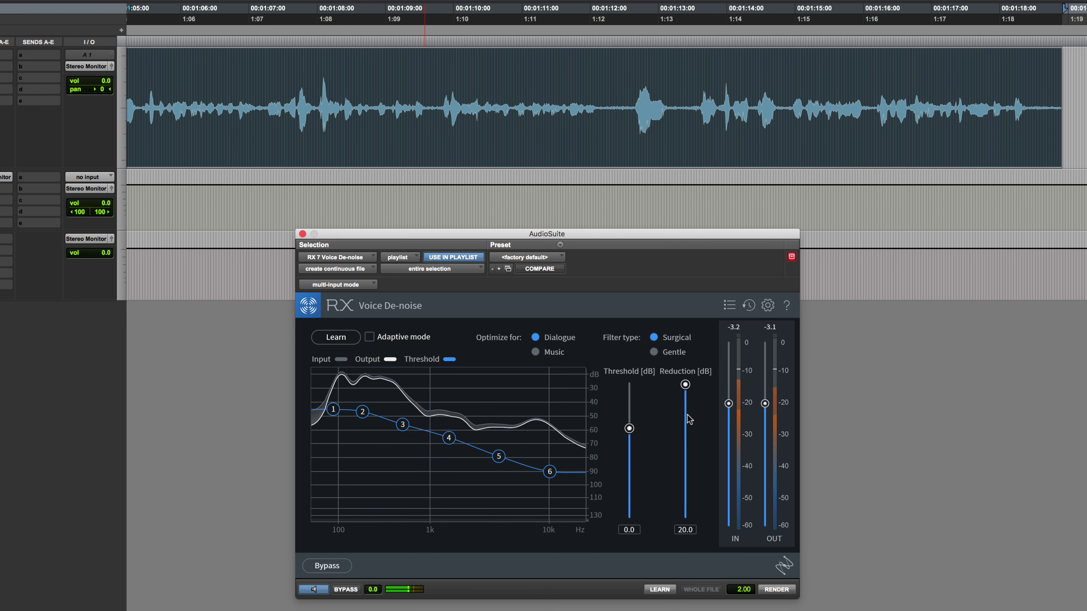
drag(629, 428, 629, 403)
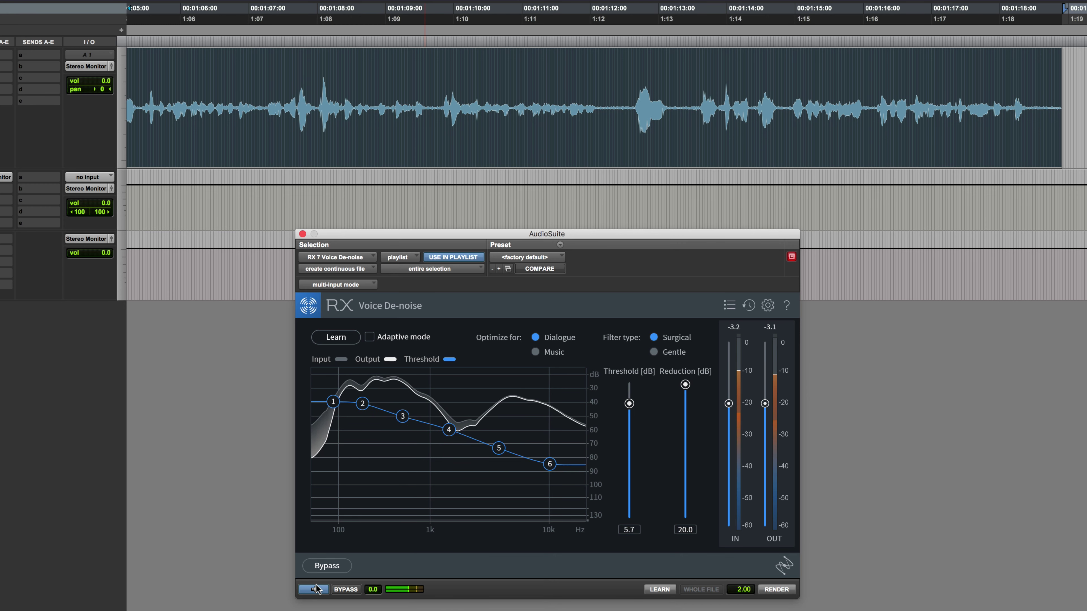
alt+click(629, 403)
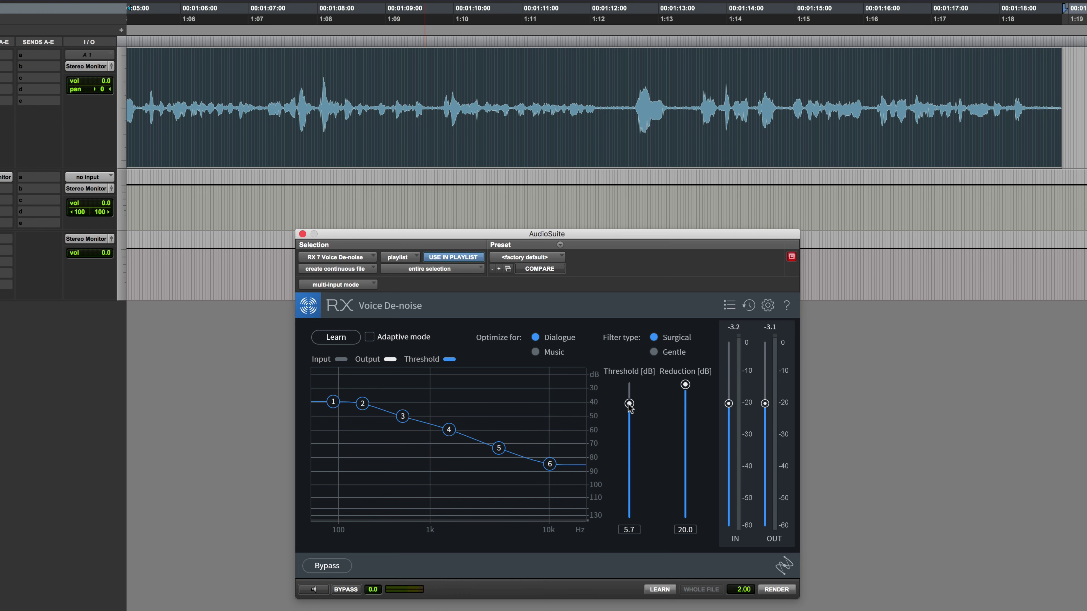
Fine-tune Voice De-noise to a Threshold of -0.6 dB and a Reduction of 11.1 dB while previewing, and render the clip
drag(685, 385, 683, 446)
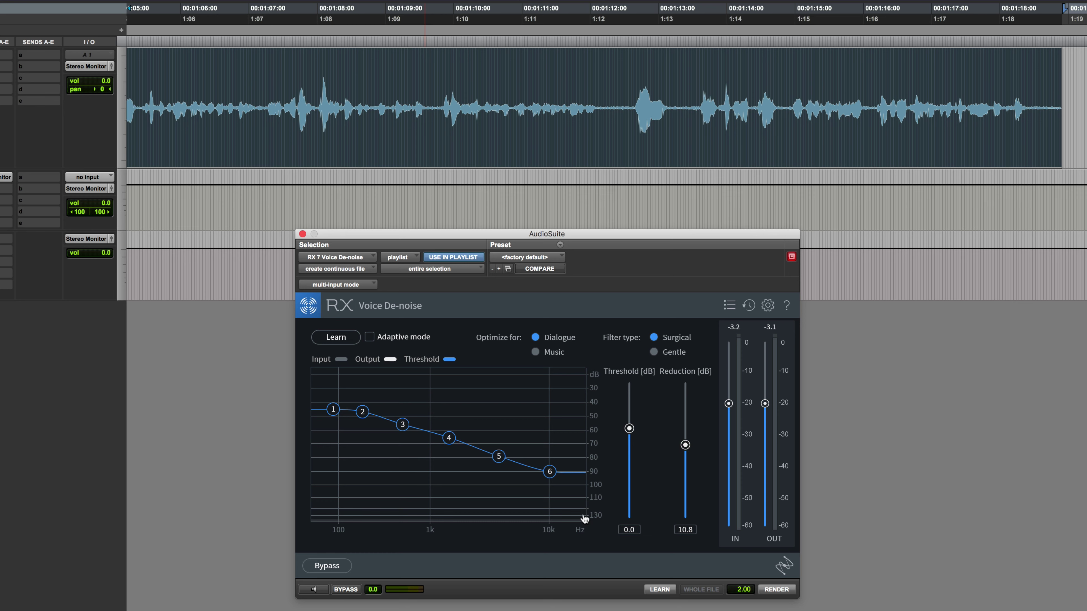
click(313, 589)
drag(629, 428, 629, 433)
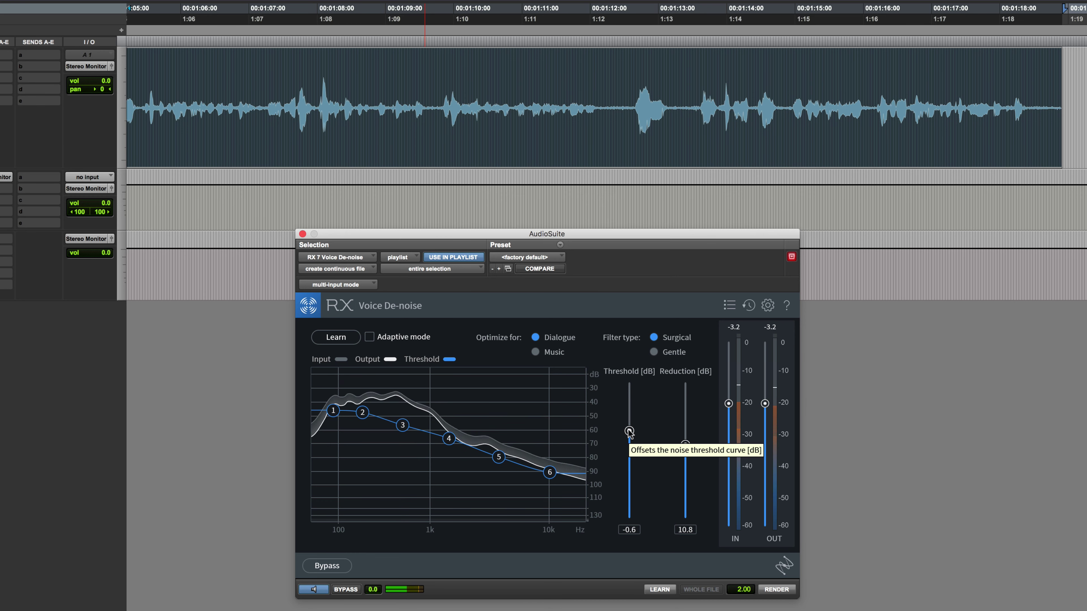
drag(630, 433, 685, 441)
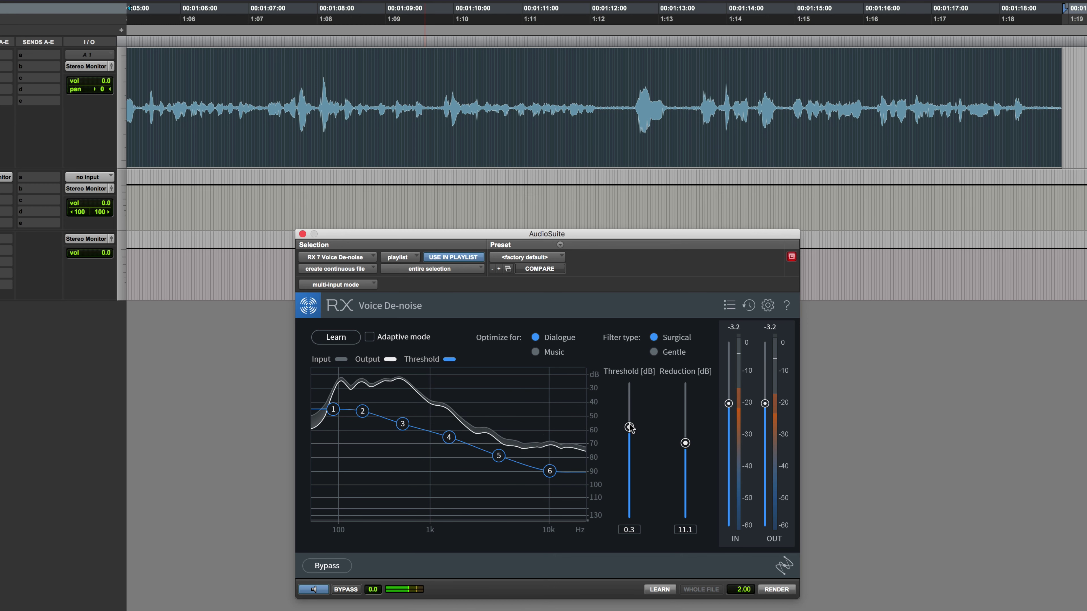
drag(629, 427, 628, 431)
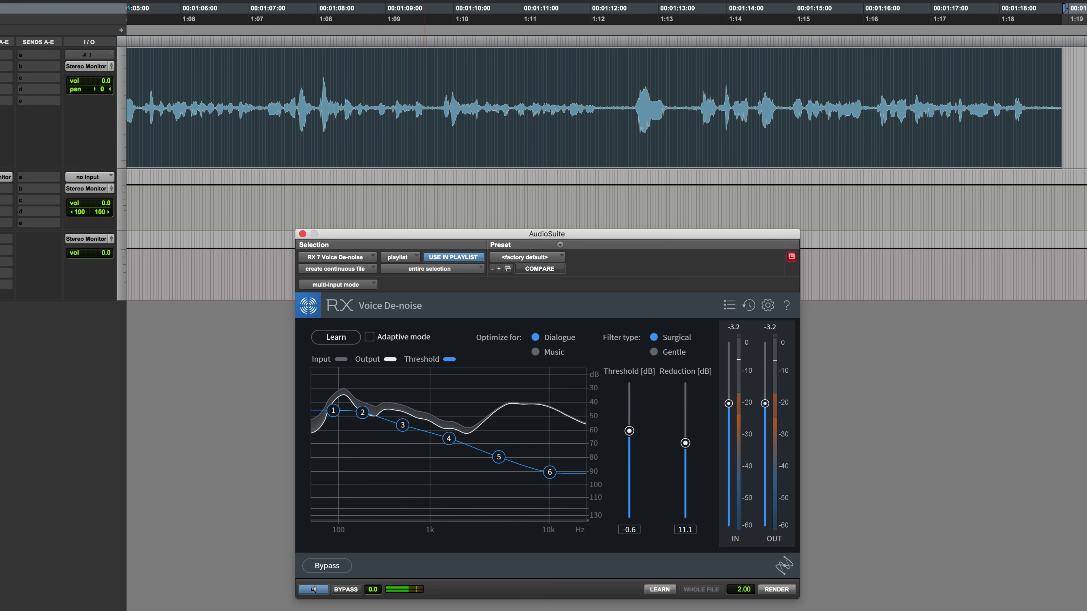
click(775, 589)
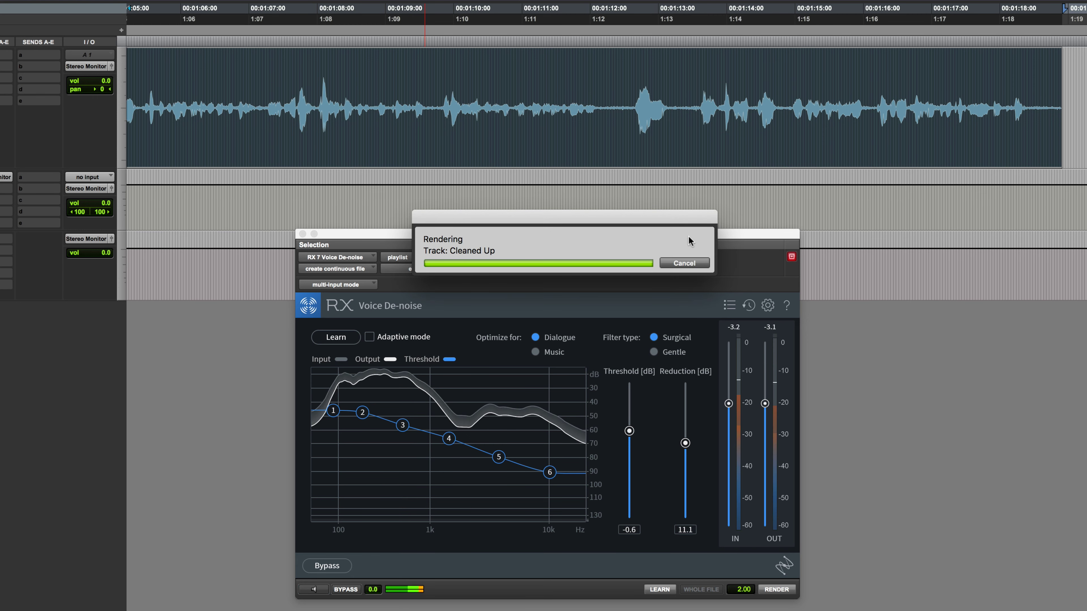
Listen to the beginning of the rendered Broadband noise clip, and close the Voice De-noise window
key(super+bracketleft)
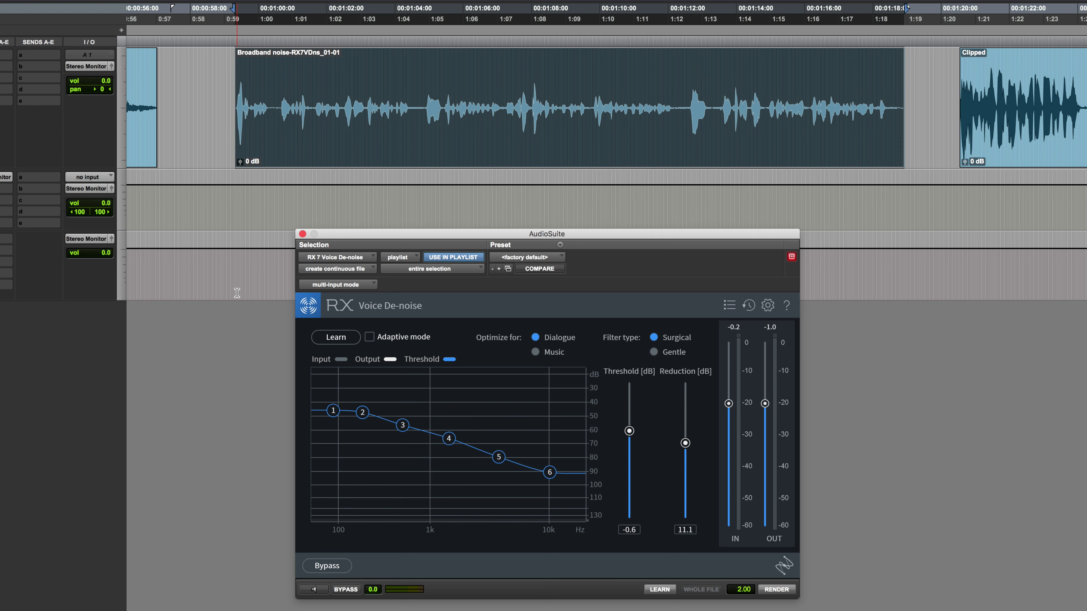
key(space)
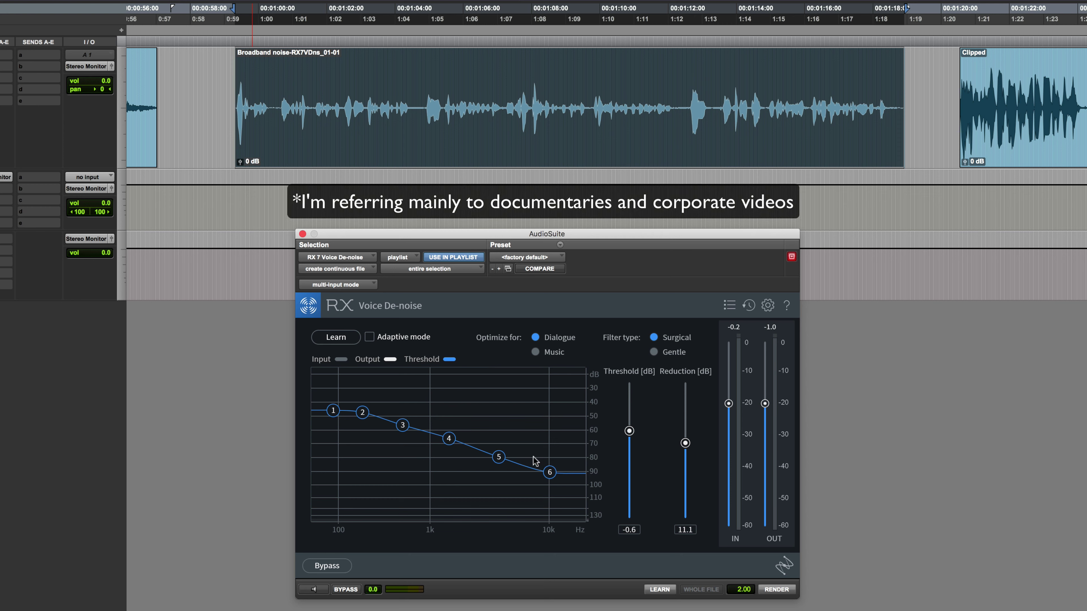
click(206, 158)
click(170, 95)
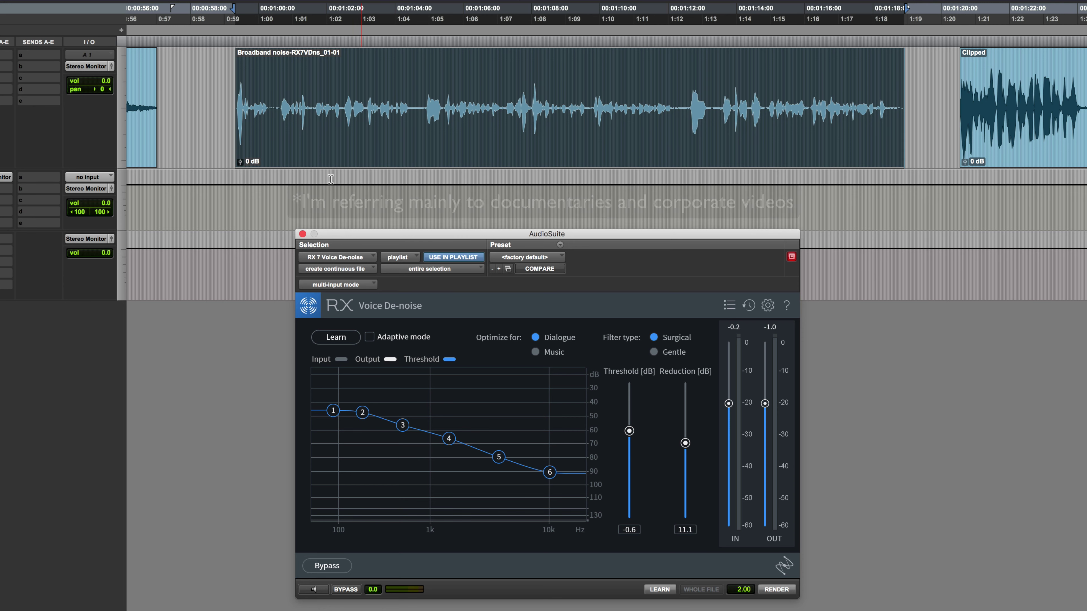
click(302, 235)
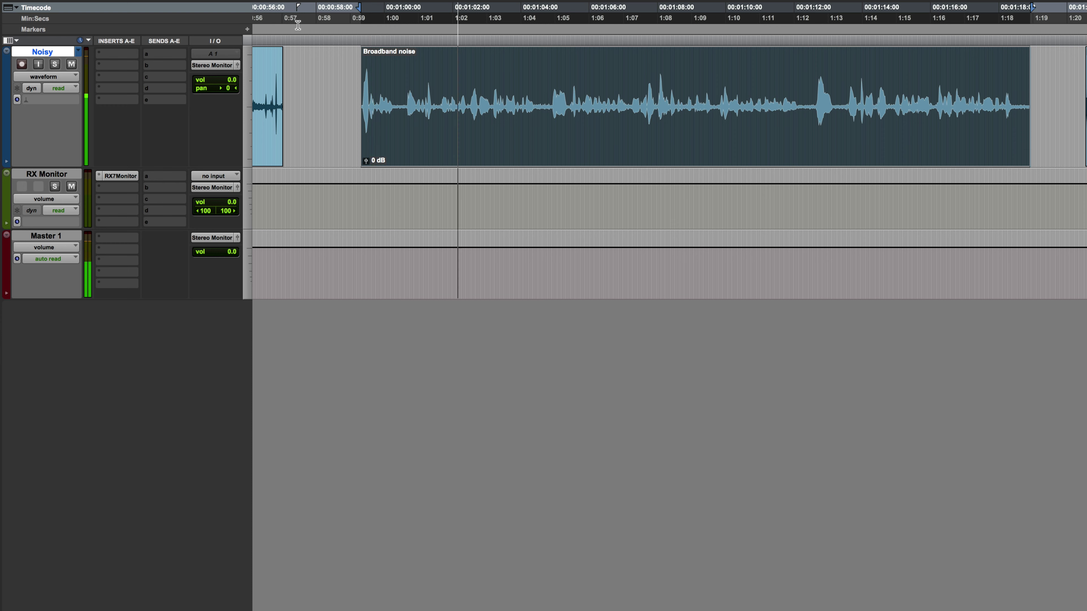
Compare the Noisy and Cleaned Up versions of the Broadband noise clip during playback, ending on Cleaned Up
key(ctrl+super+Right)
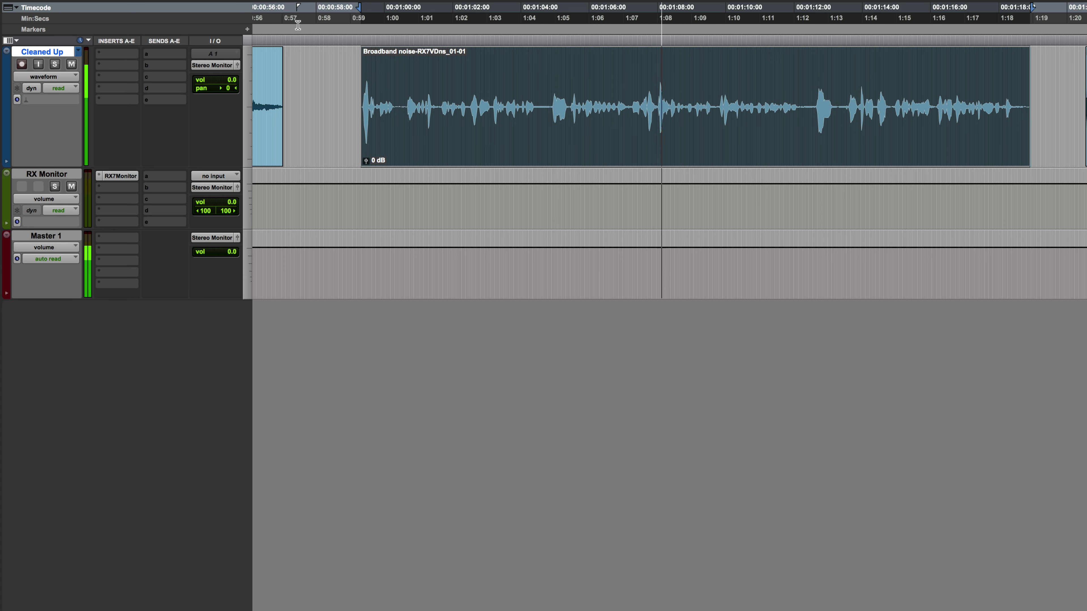
key(ctrl+super+Left)
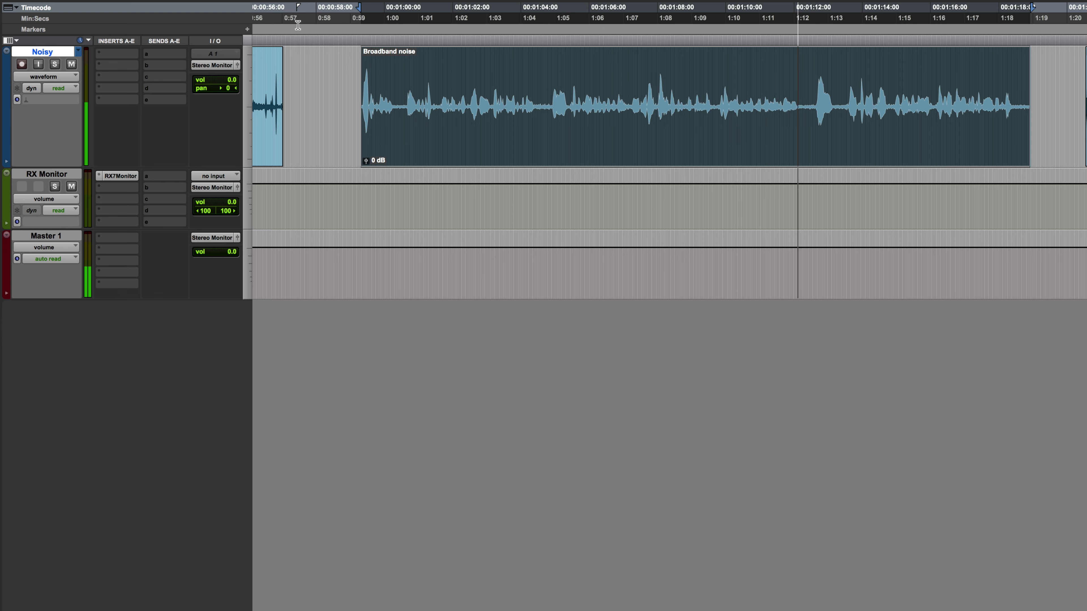
key(ctrl+super+Right)
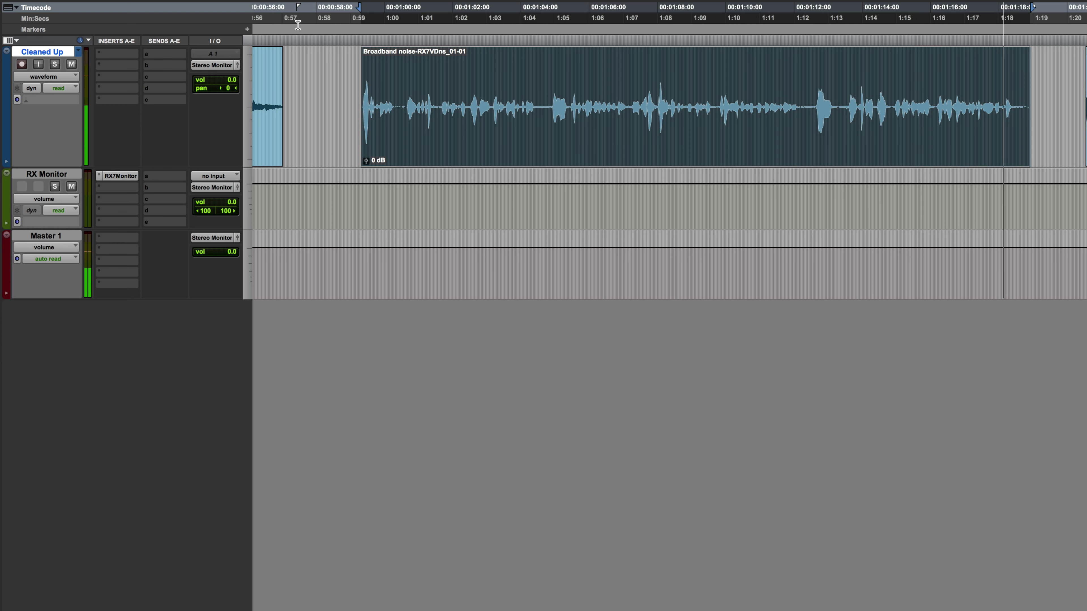
key(space)
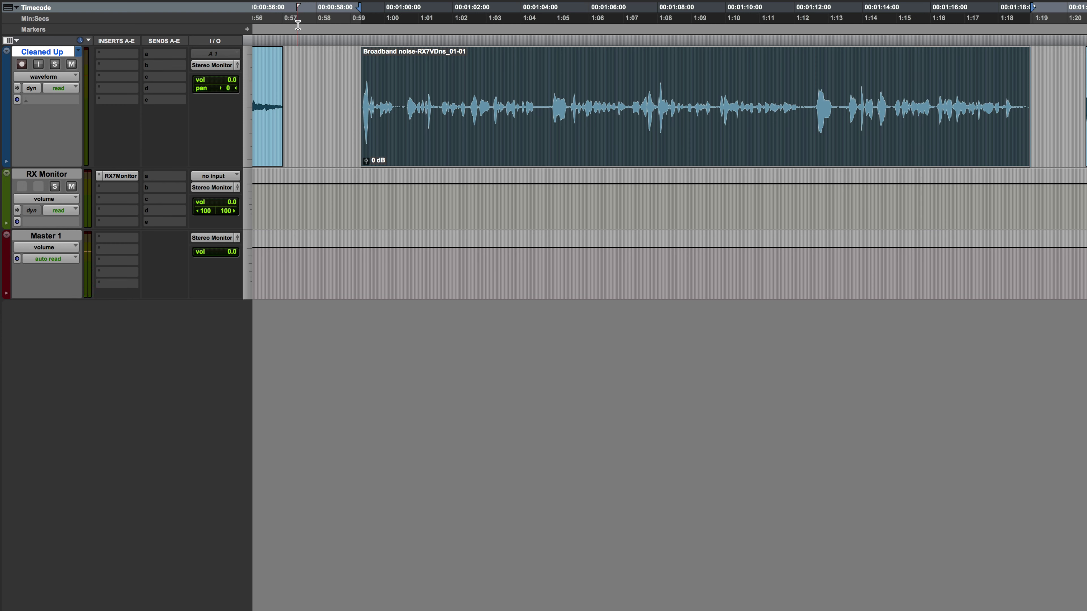